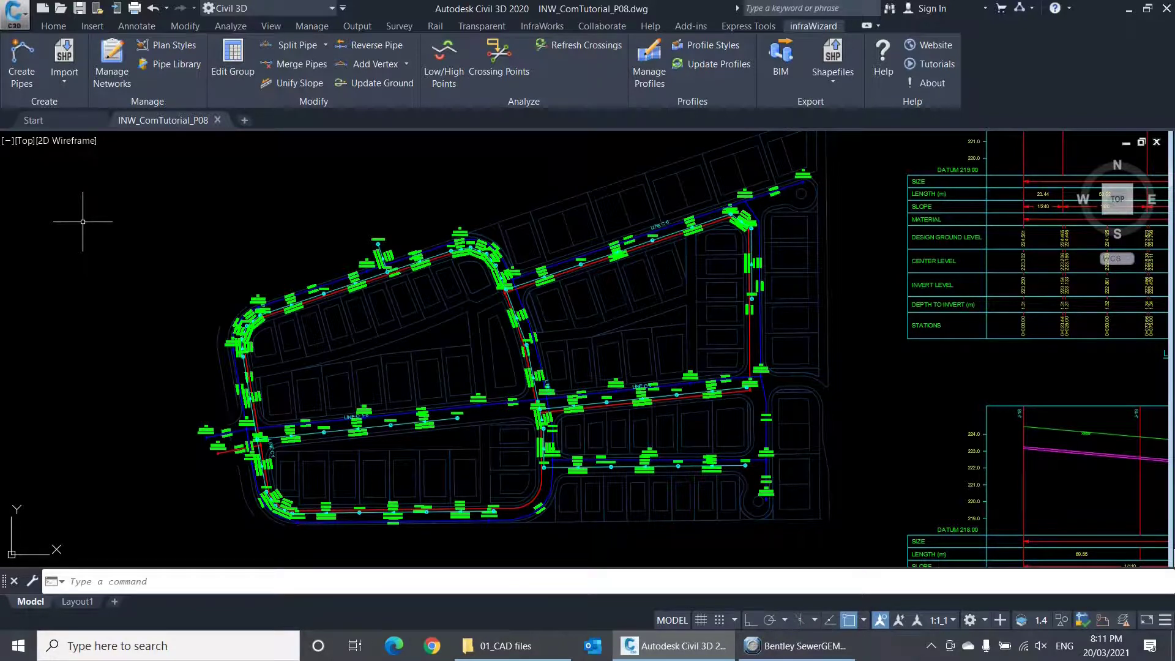
# - Switch to Bentley SewerGEMS and examine the SW_Model sewer network, including its manhole and conduit labels and the outlet
pyautogui.click(757, 644)
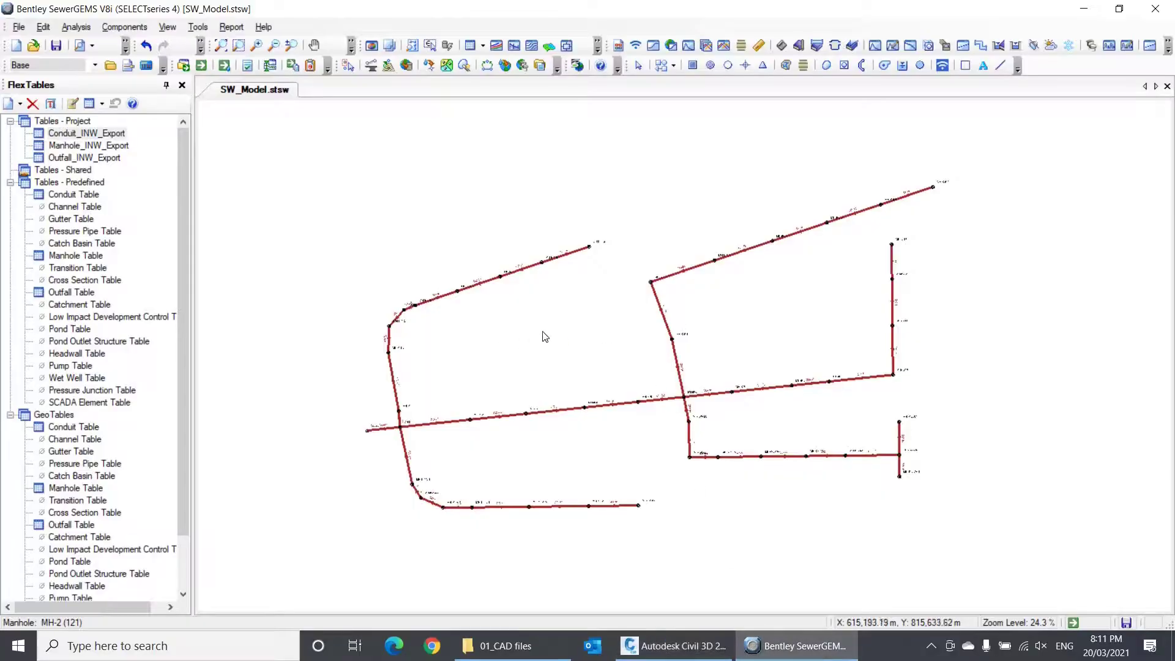
pyautogui.moveTo(538, 317); pyautogui.dragTo(543, 310, button='middle')
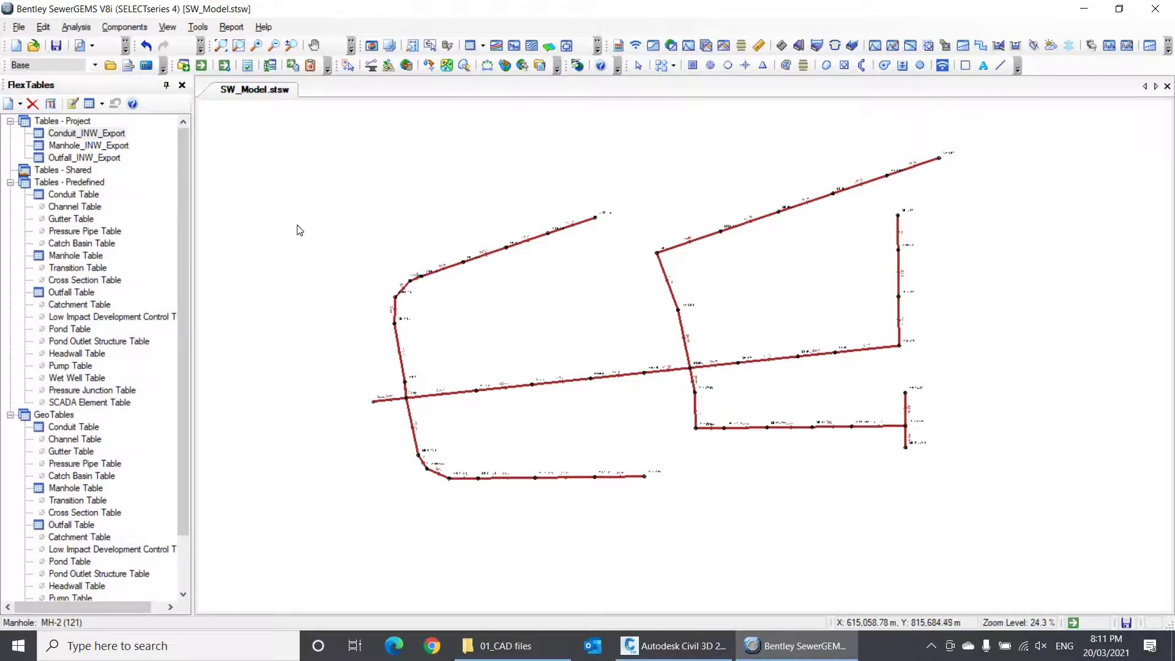
pyautogui.scroll(5, 344, 285)
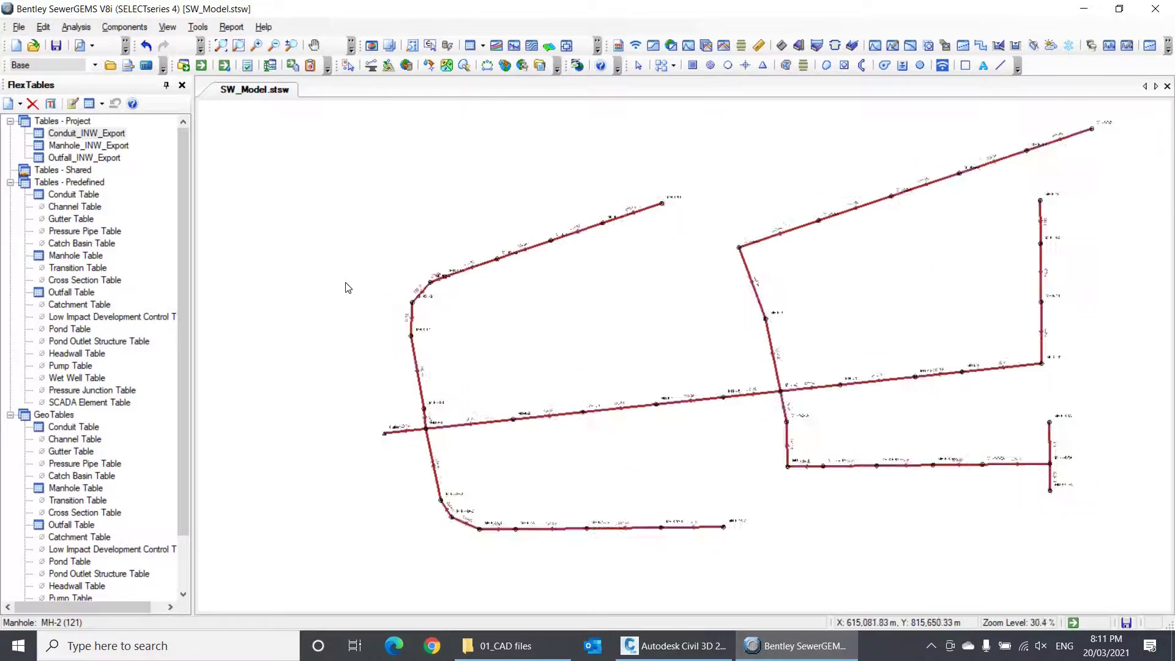
pyautogui.moveTo(398, 278); pyautogui.dragTo(310, 273, button='middle')
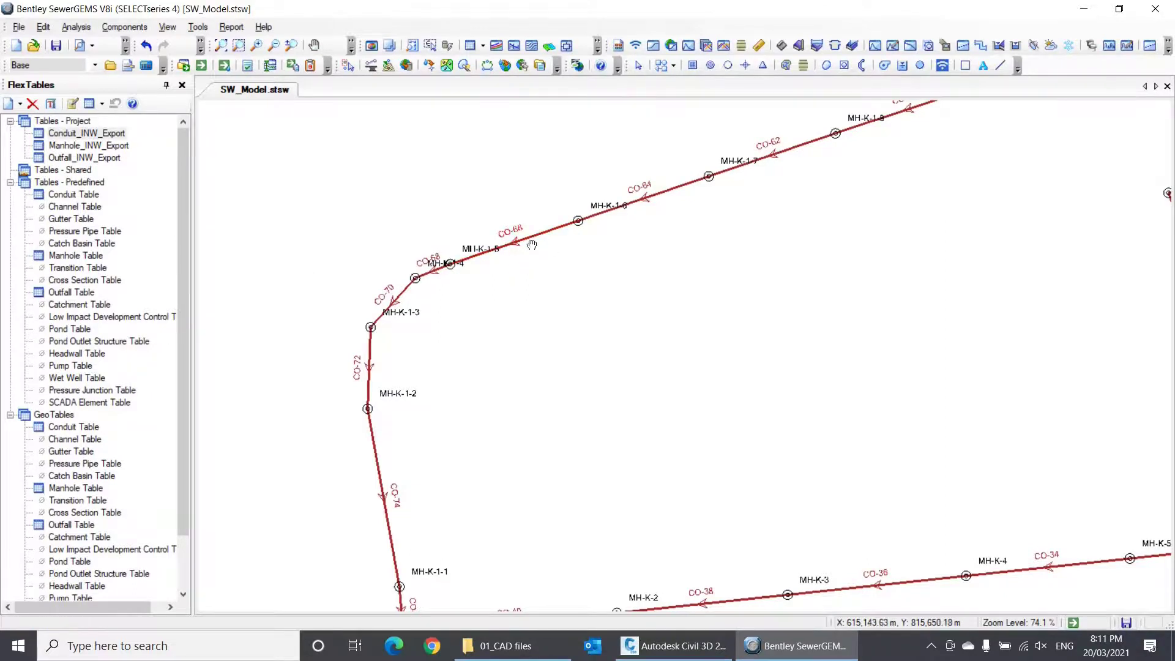
pyautogui.moveTo(532, 245); pyautogui.dragTo(588, 197, button='middle')
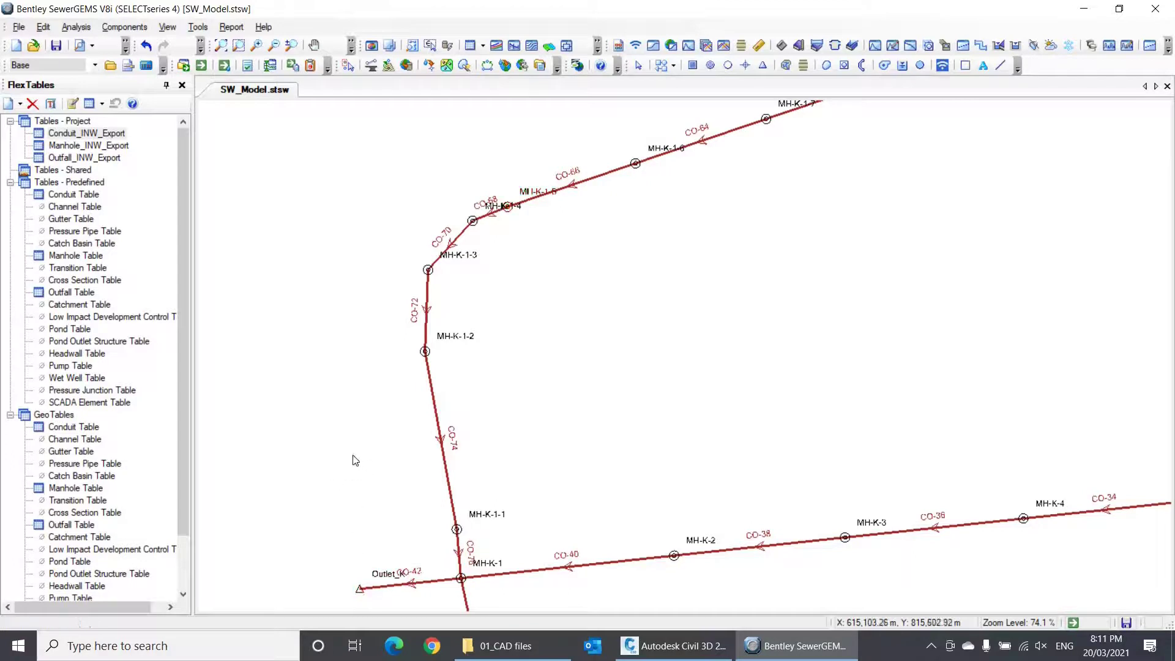
pyautogui.moveTo(344, 427)
pyautogui.mouseDown(button='middle')
pyautogui.moveTo(359, 386)
pyautogui.moveTo(364, 413)
pyautogui.moveTo(357, 393)
pyautogui.mouseUp(button='middle')
pyautogui.scroll(-1, 361, 408)
pyautogui.scroll(-1, 346, 388)
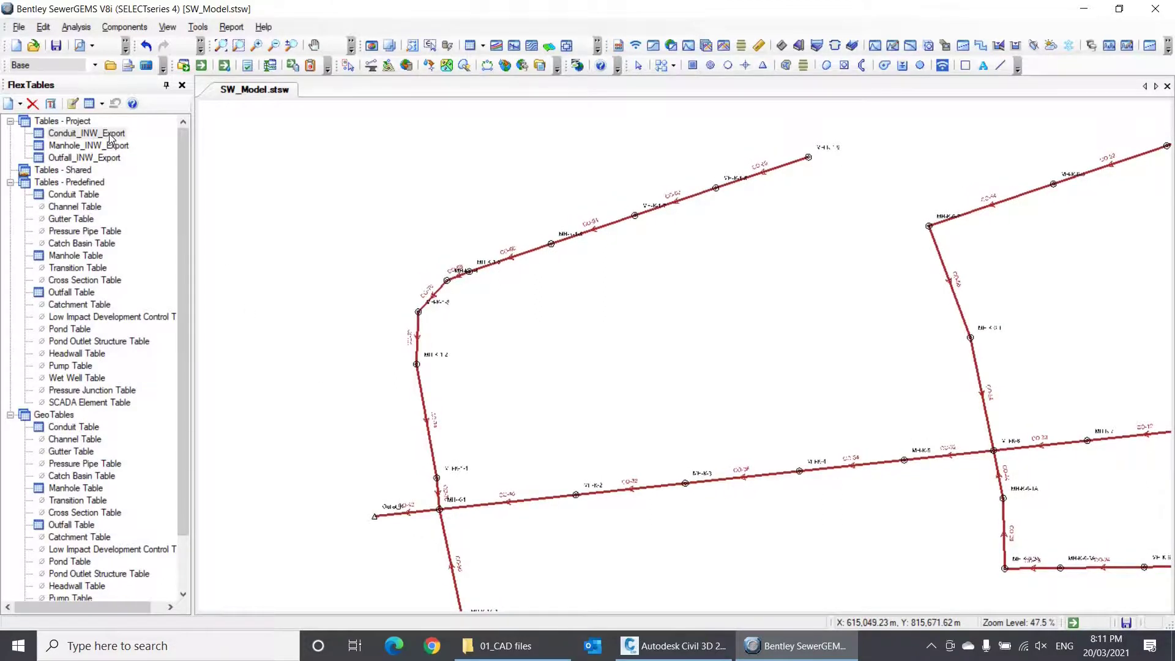
# - Locate the project FlexTables Conduit_INW_Export, Manhole_INW_Export and Outfall_INW_Export
pyautogui.click(111, 134)
pyautogui.click(121, 146)
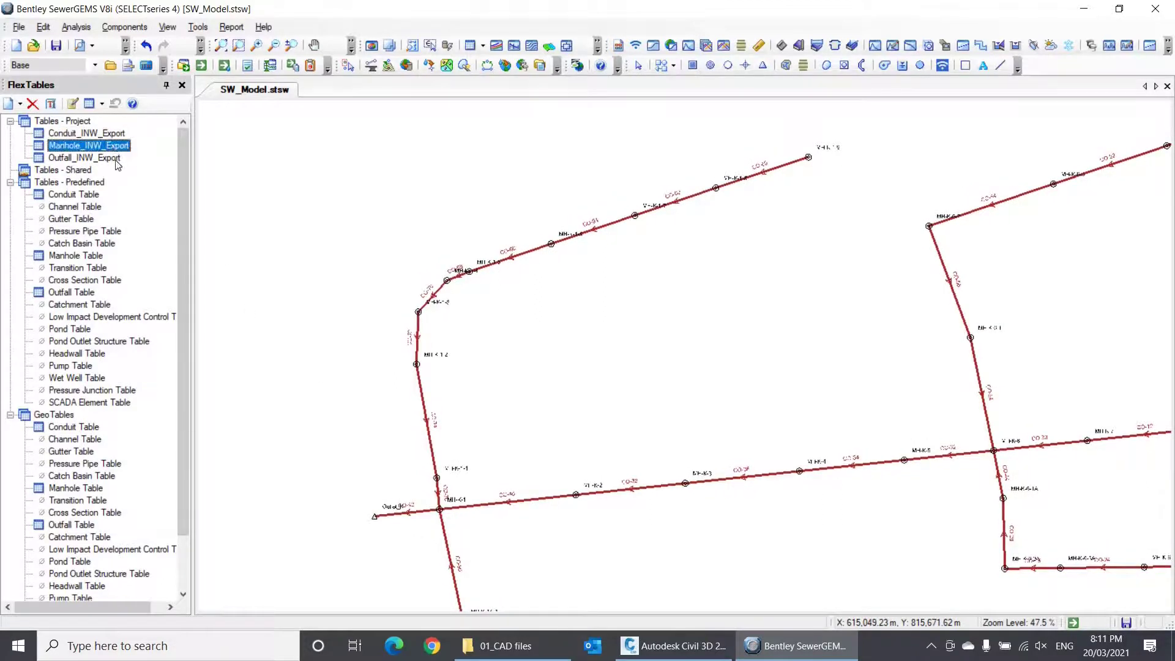
pyautogui.click(118, 160)
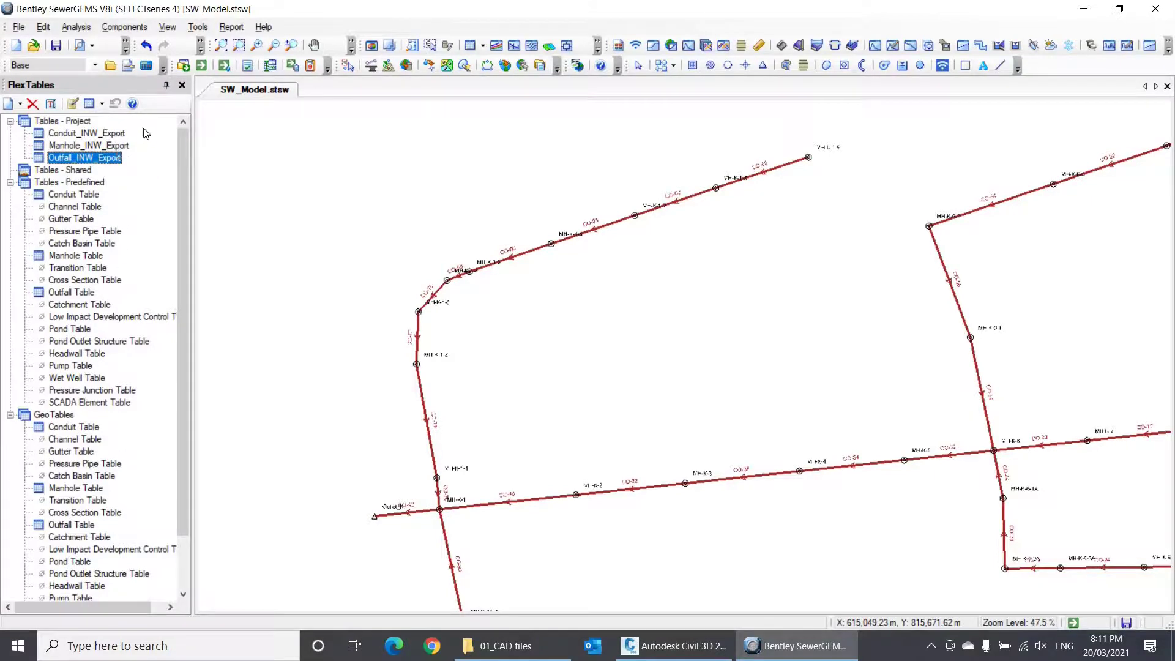
pyautogui.click(120, 136)
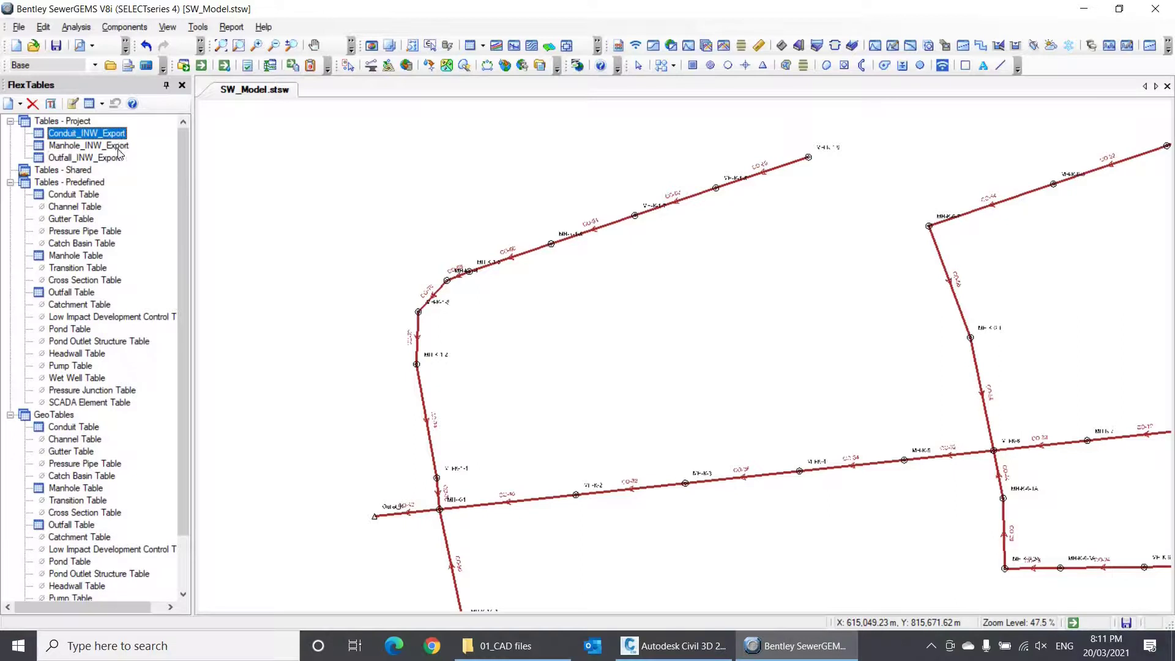
pyautogui.click(118, 147)
pyautogui.click(120, 159)
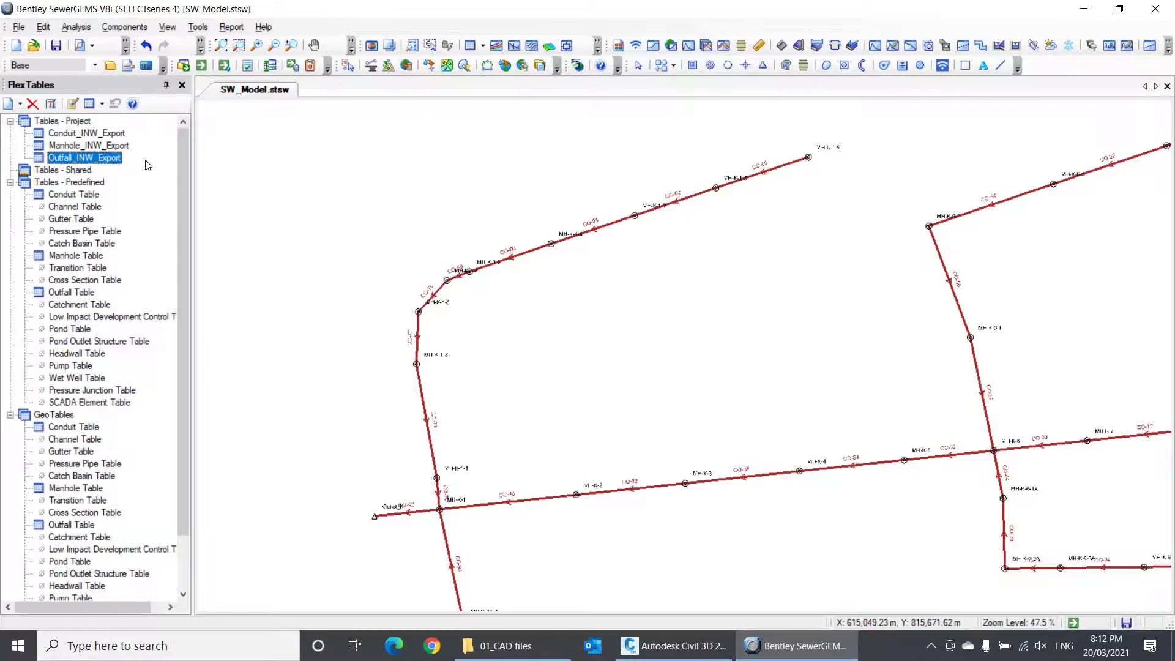
# - Open the Manhole_INW_Export FlexTable, review its label and ground elevation columns, and close it
pyautogui.click(118, 147)
pyautogui.rightClick(118, 147)
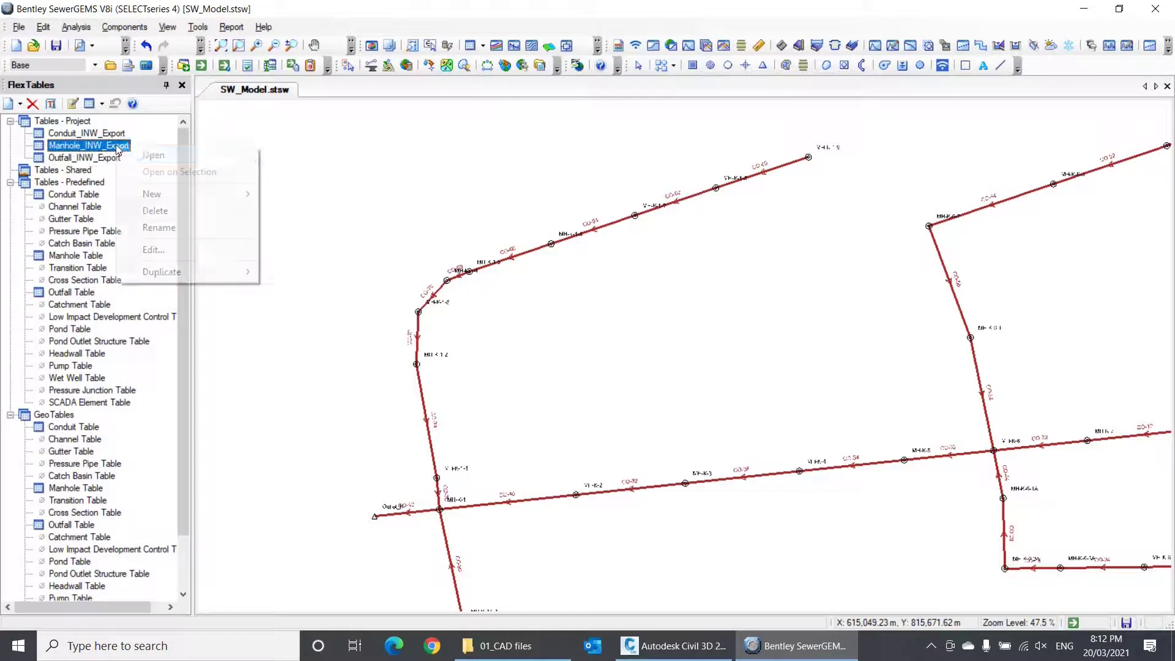
pyautogui.click(141, 159)
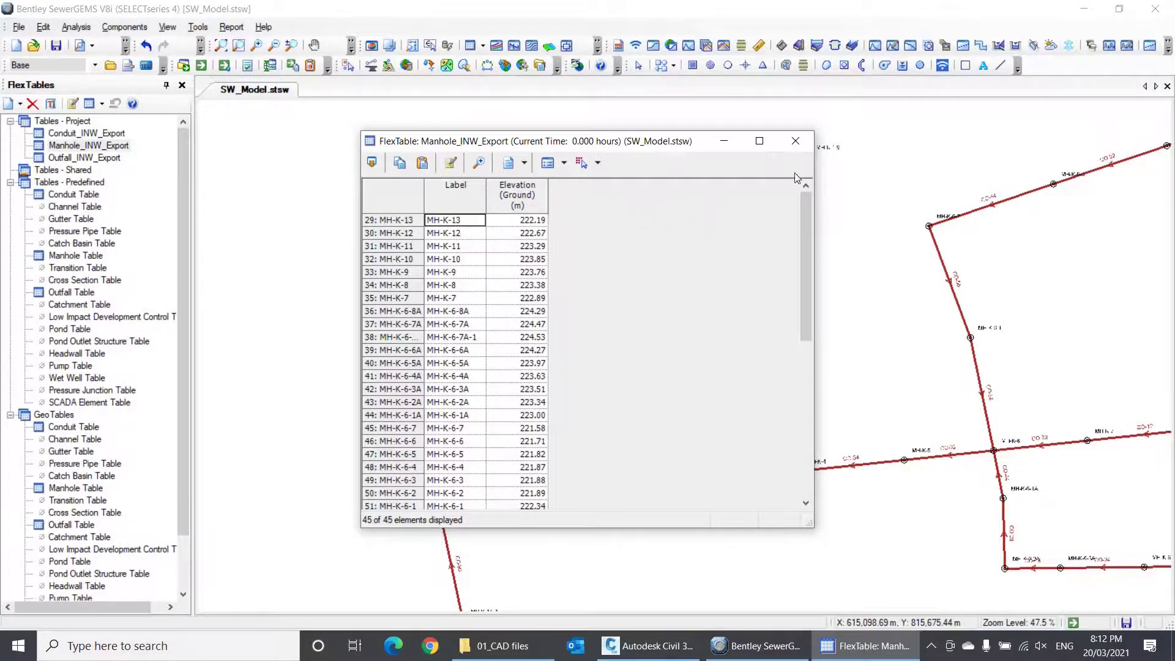
pyautogui.click(797, 143)
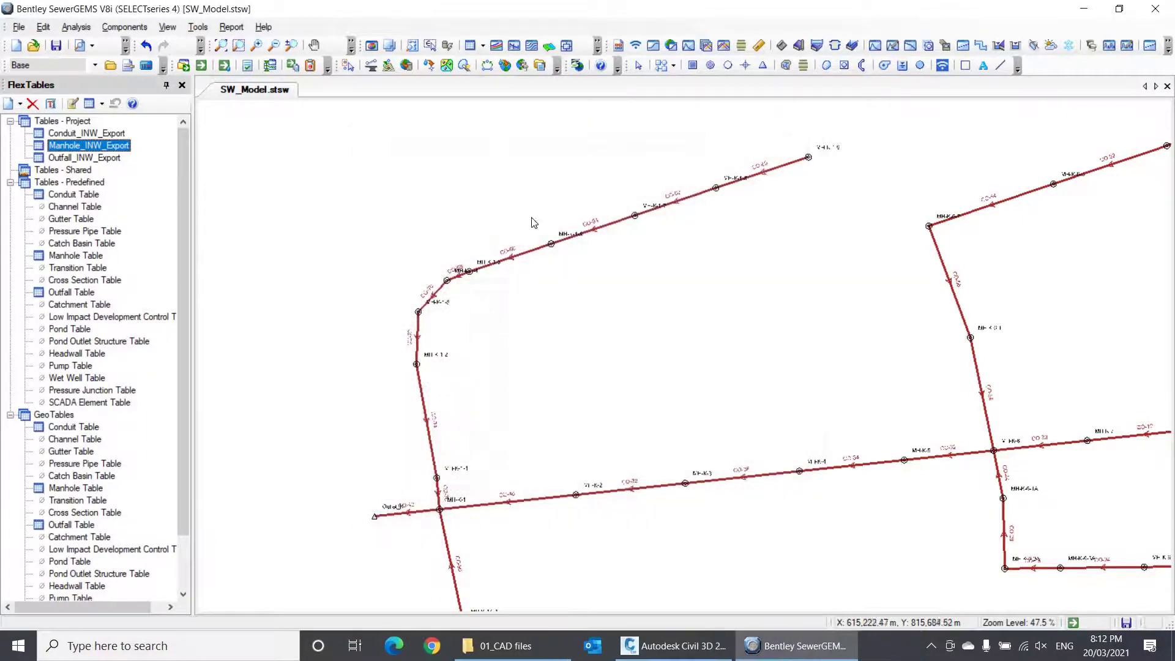
# - Open the Conduit_INW_Export FlexTable, review the start and stop inverts, and widen the Invert (Stop) column
pyautogui.click(114, 135)
pyautogui.rightClick(113, 135)
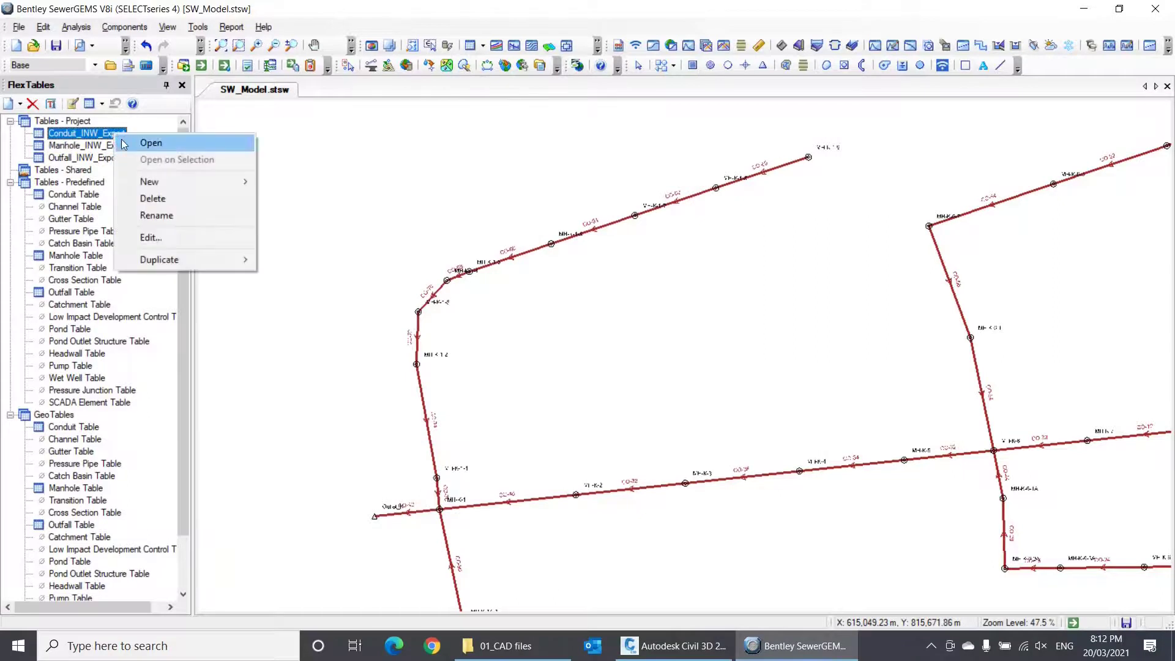
pyautogui.click(149, 142)
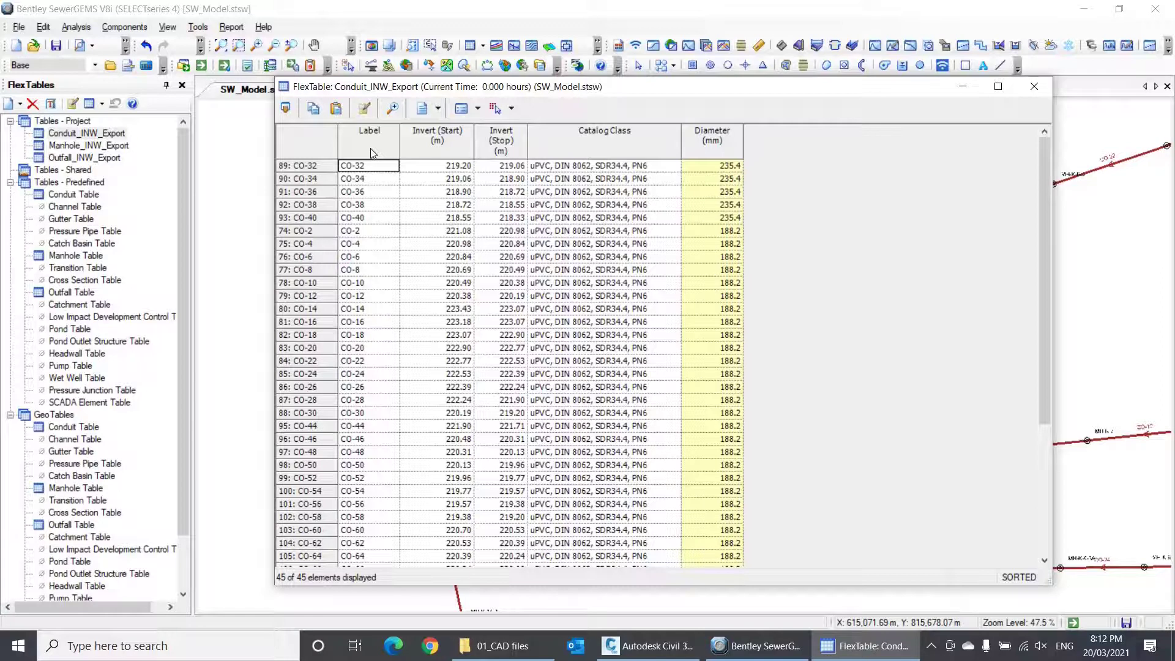
pyautogui.click(464, 167)
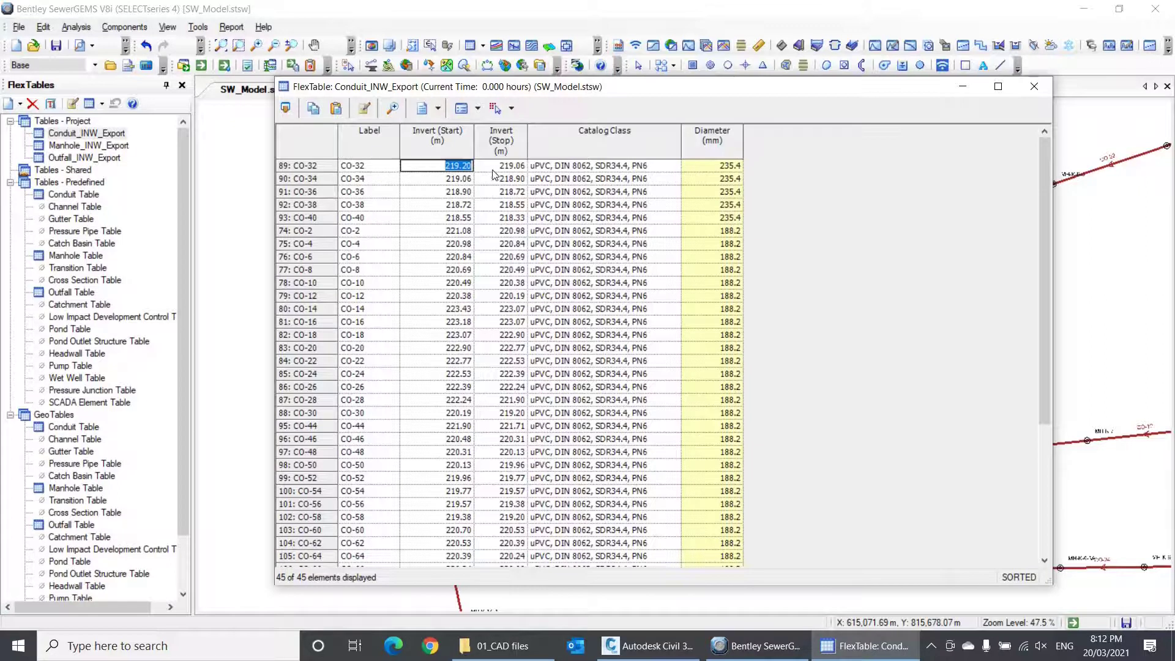
pyautogui.click(500, 168)
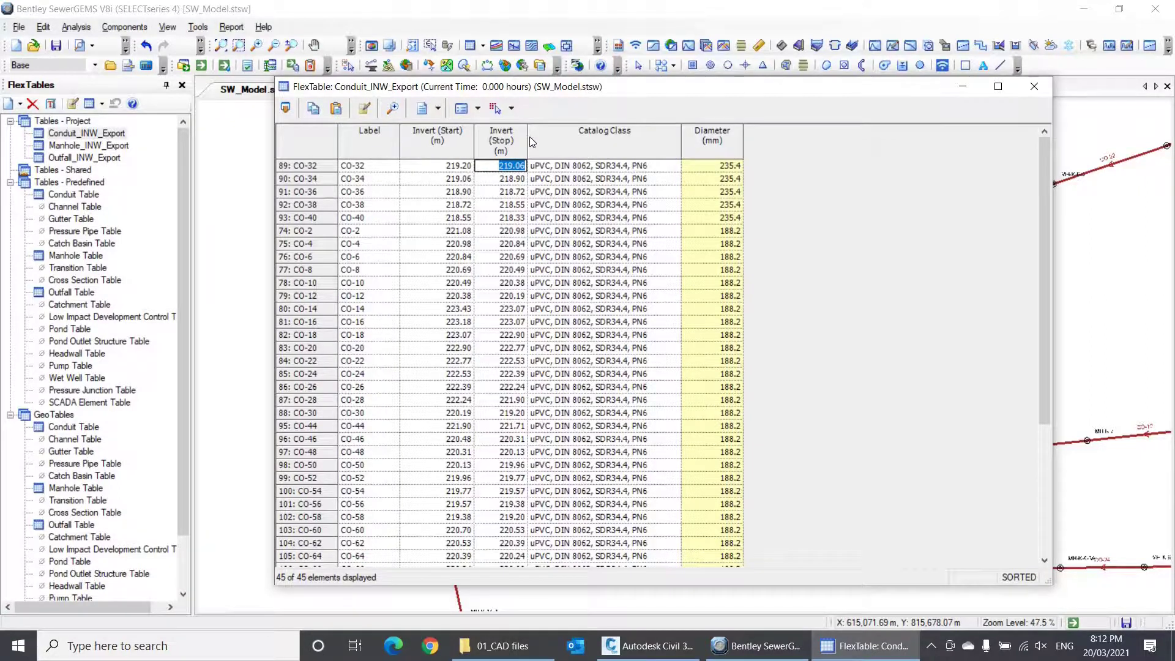
pyautogui.moveTo(528, 142); pyautogui.dragTo(562, 141)
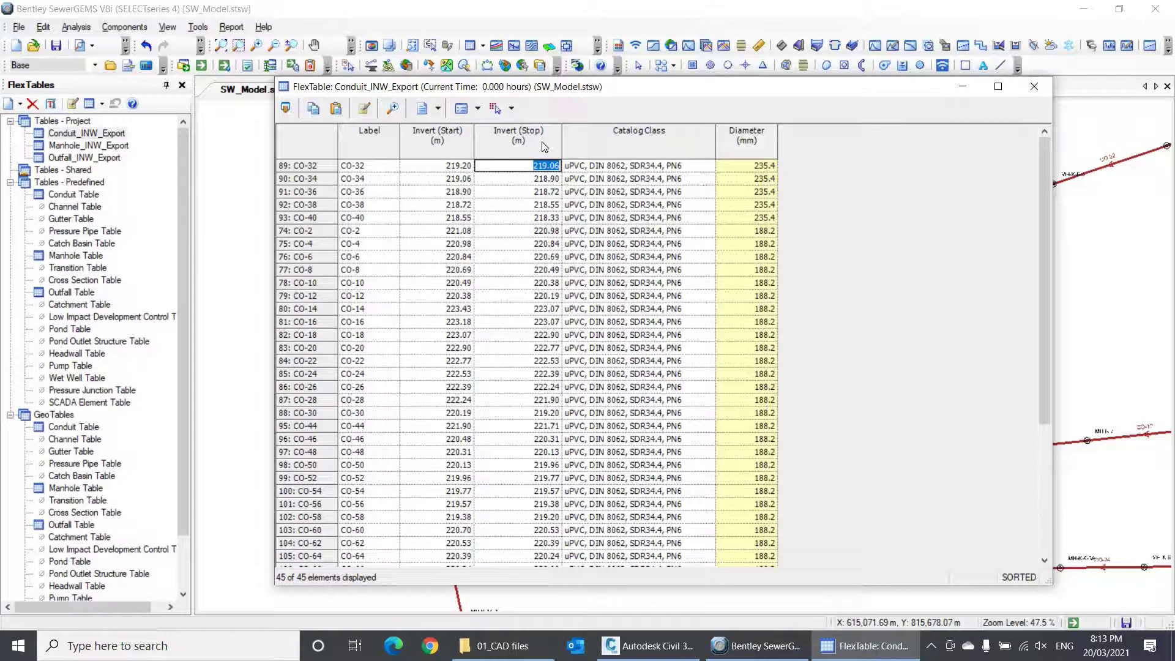
# - Review the conduit diameters, moving the FlexTable aside to compare with the network, and close the table
pyautogui.click(740, 167)
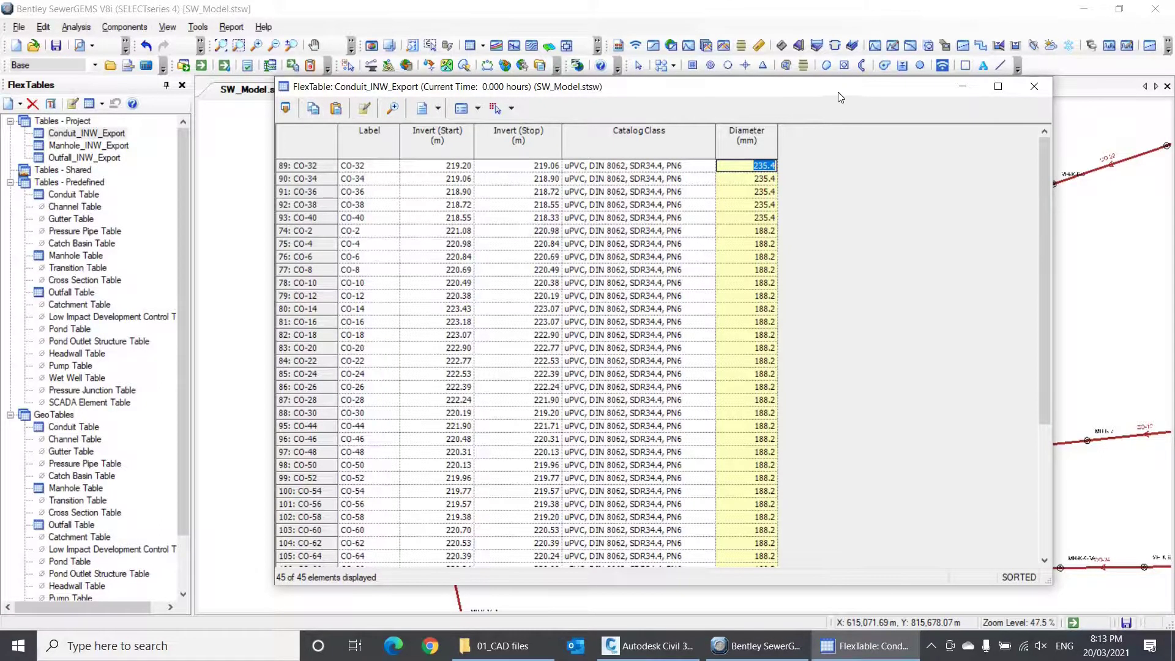
pyautogui.moveTo(841, 97); pyautogui.dragTo(599, 121)
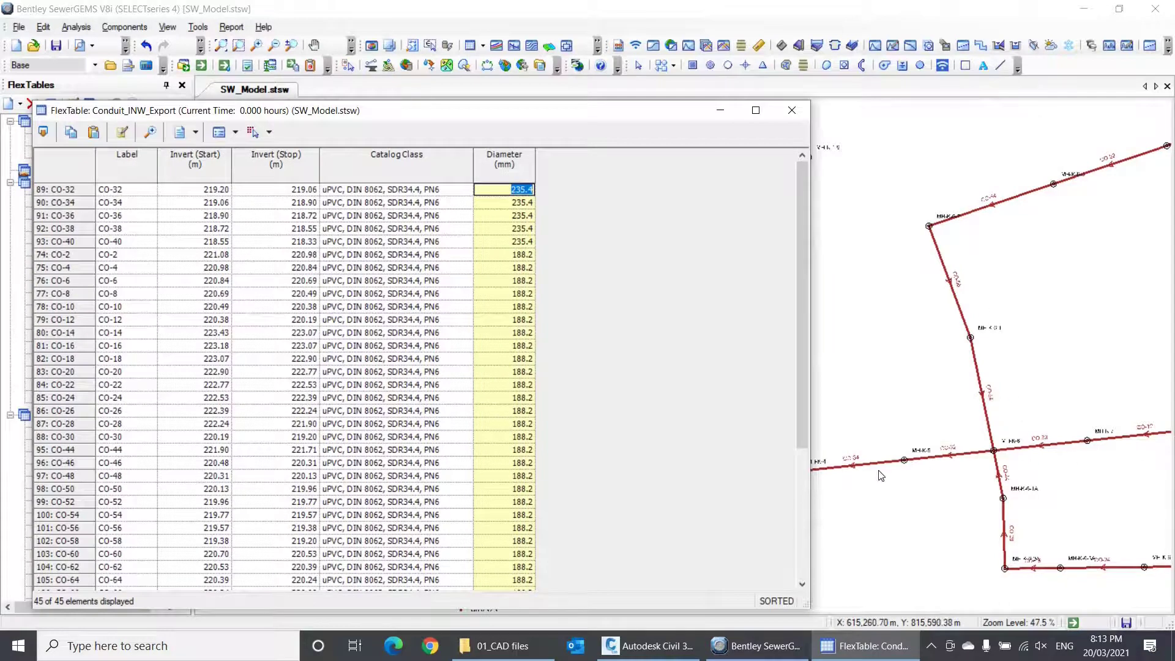
pyautogui.moveTo(736, 108); pyautogui.dragTo(888, 97)
pyautogui.click(676, 192)
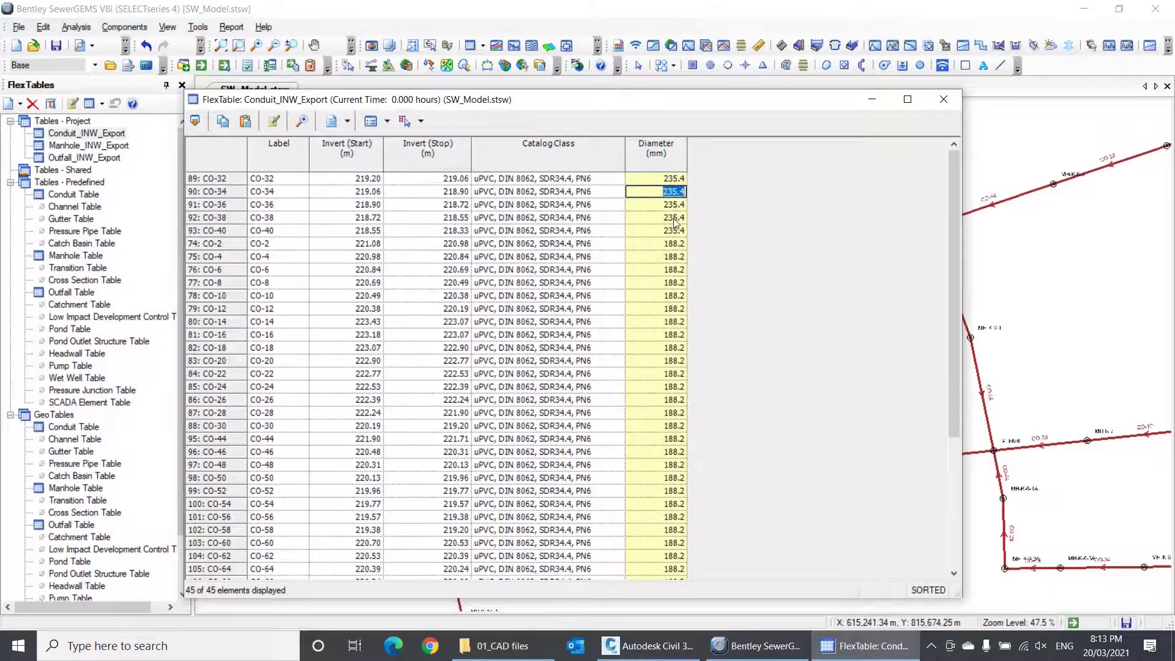
pyautogui.press('Down')
pyautogui.press('Down')
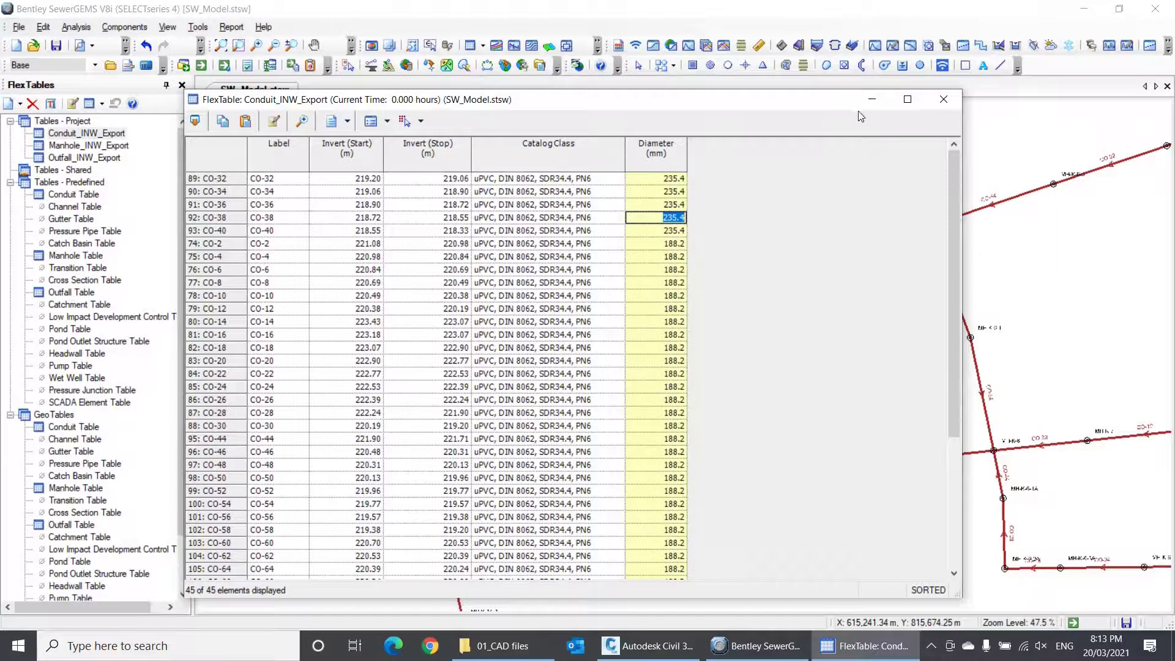
pyautogui.moveTo(835, 104); pyautogui.dragTo(699, 115)
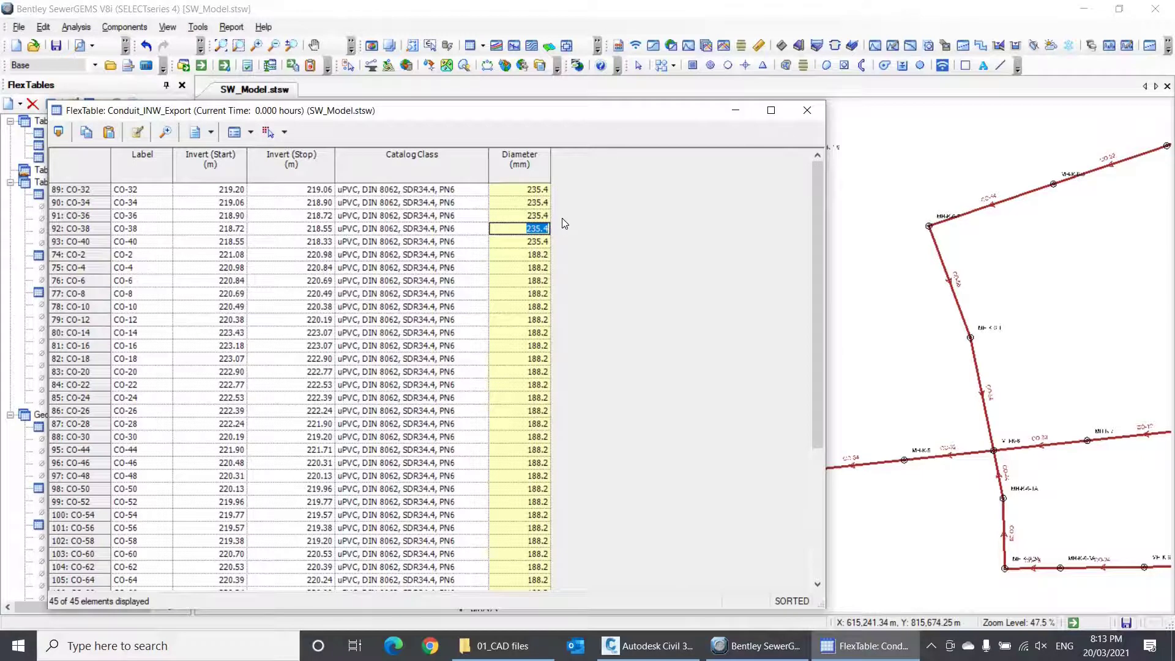
pyautogui.click(808, 110)
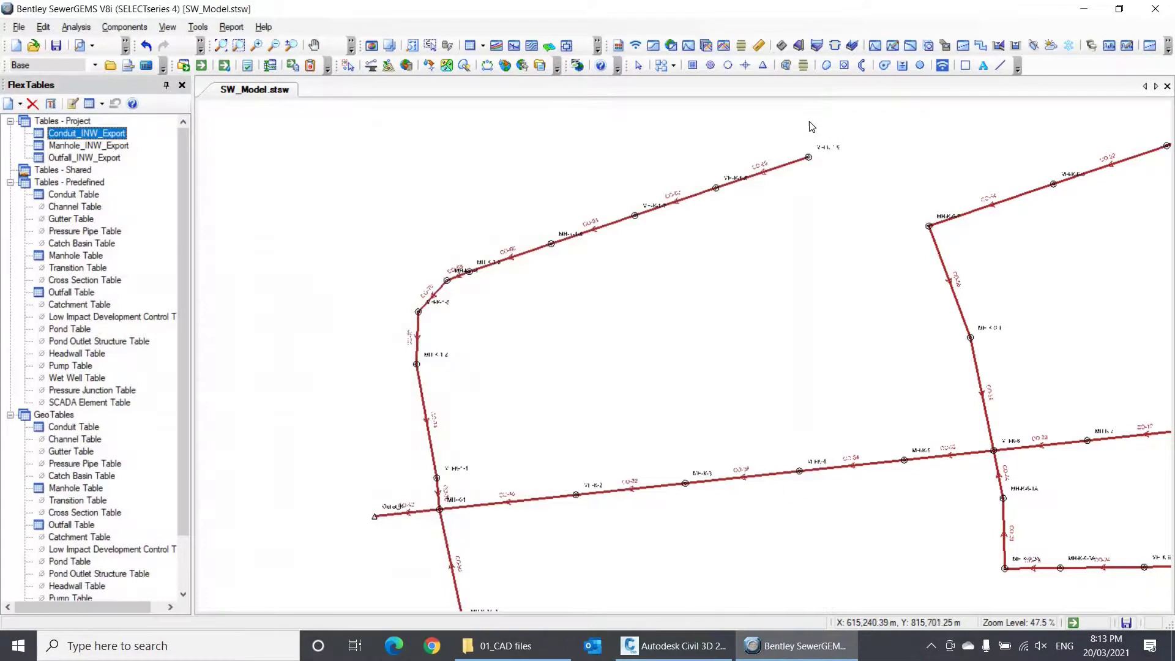
# - Open the Conduit Catalog, and in Civil 3D show the uPVC, DIN 8062, SDR34.4, PN6 sizes in the infraWizard Pipe Library
pyautogui.click(798, 47)
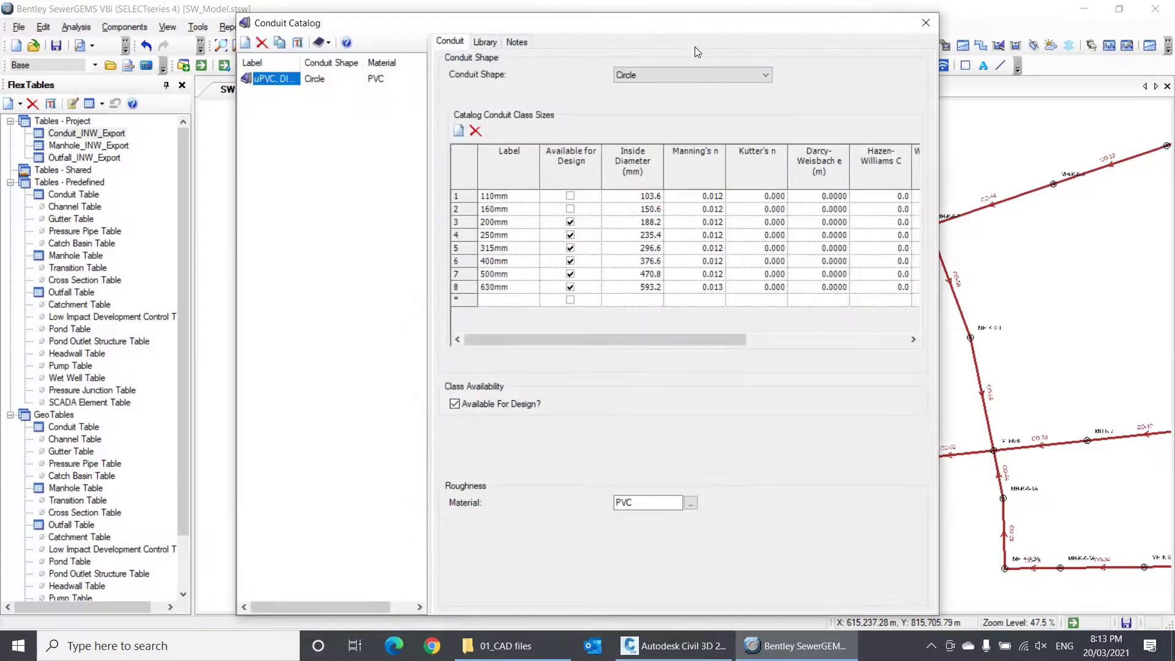
pyautogui.click(661, 647)
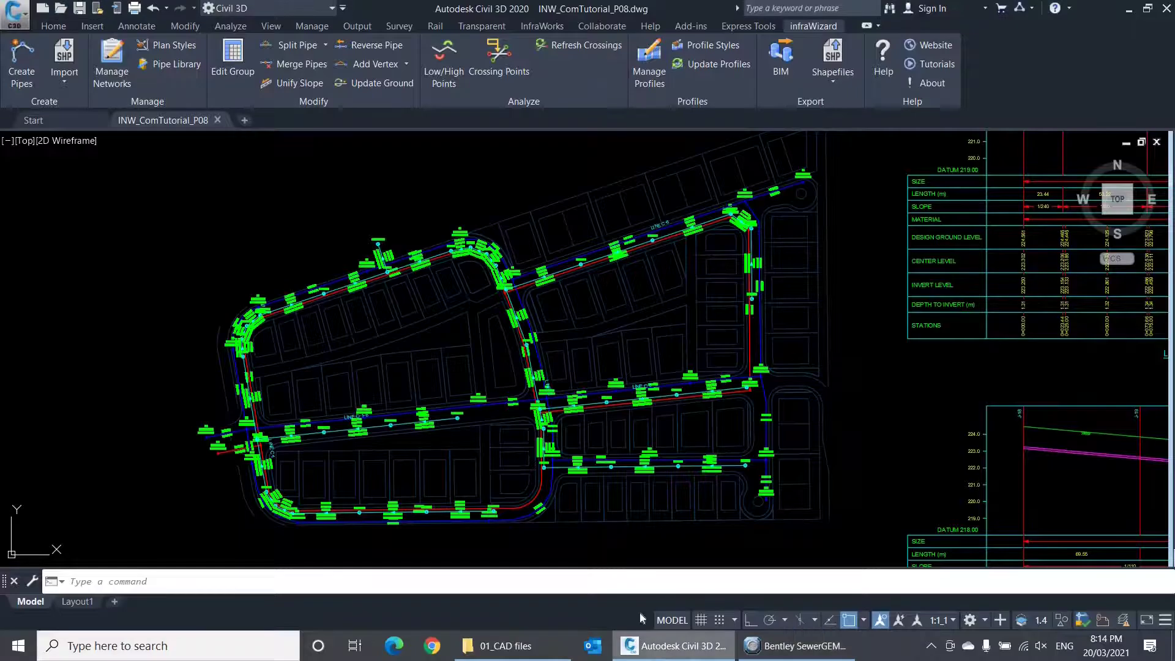
pyautogui.click(178, 71)
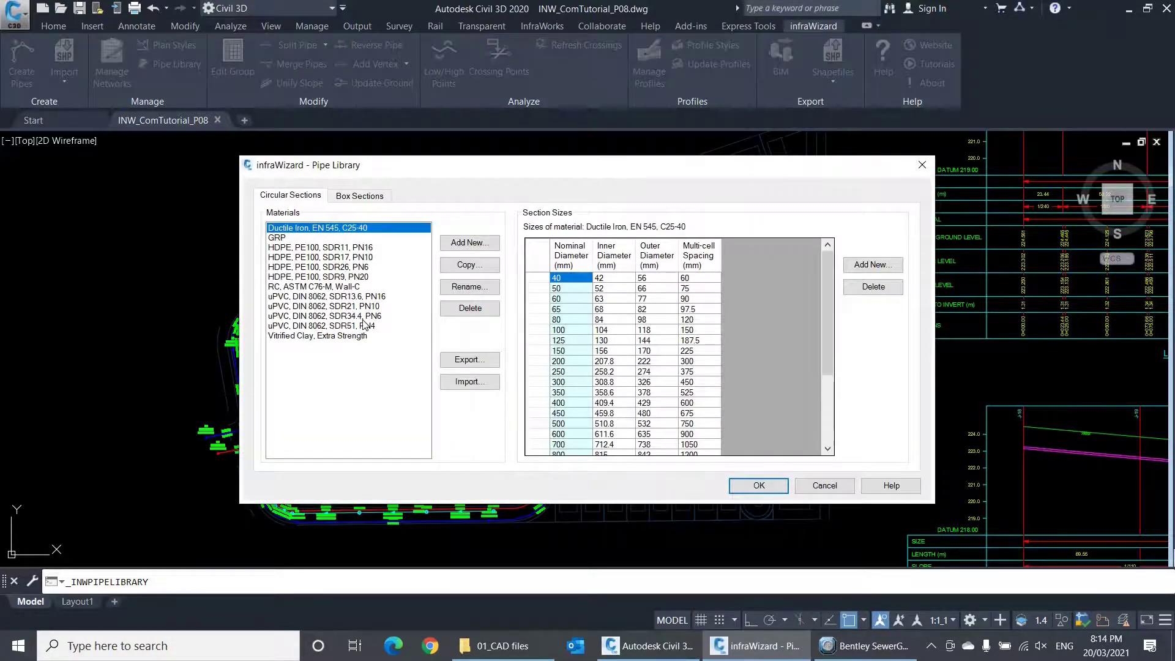
pyautogui.click(340, 317)
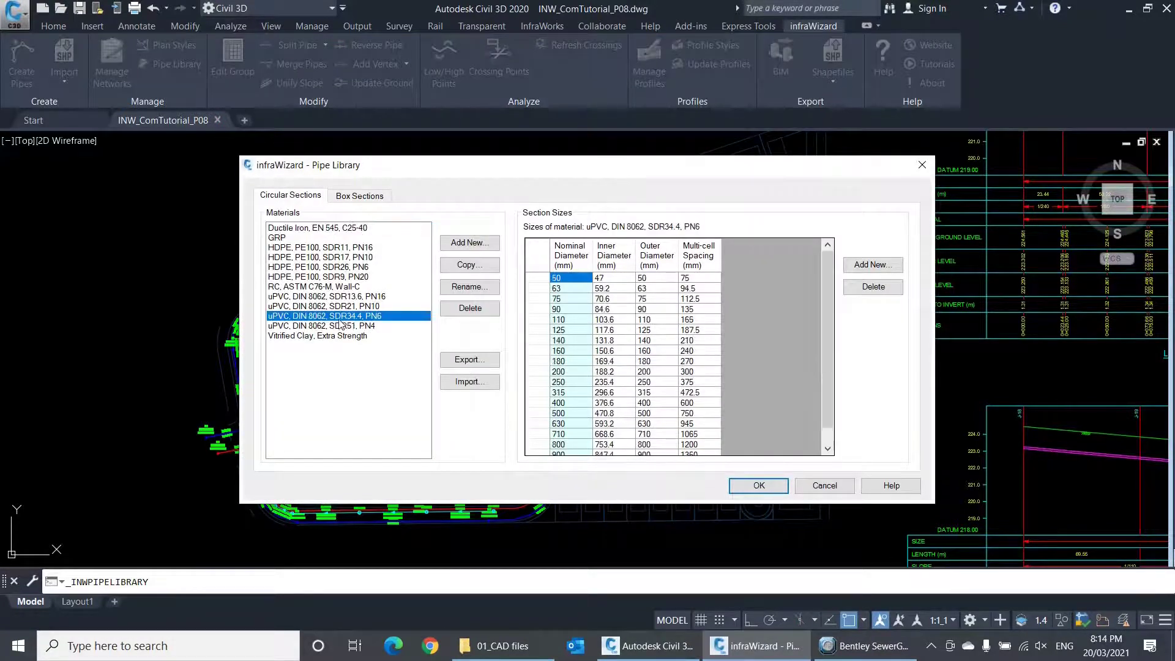
# - Back in the SewerGEMS Conduit Catalog, widen the Label column and check the inside diameters of the 200mm, 250mm and 315mm sizes
pyautogui.click(884, 656)
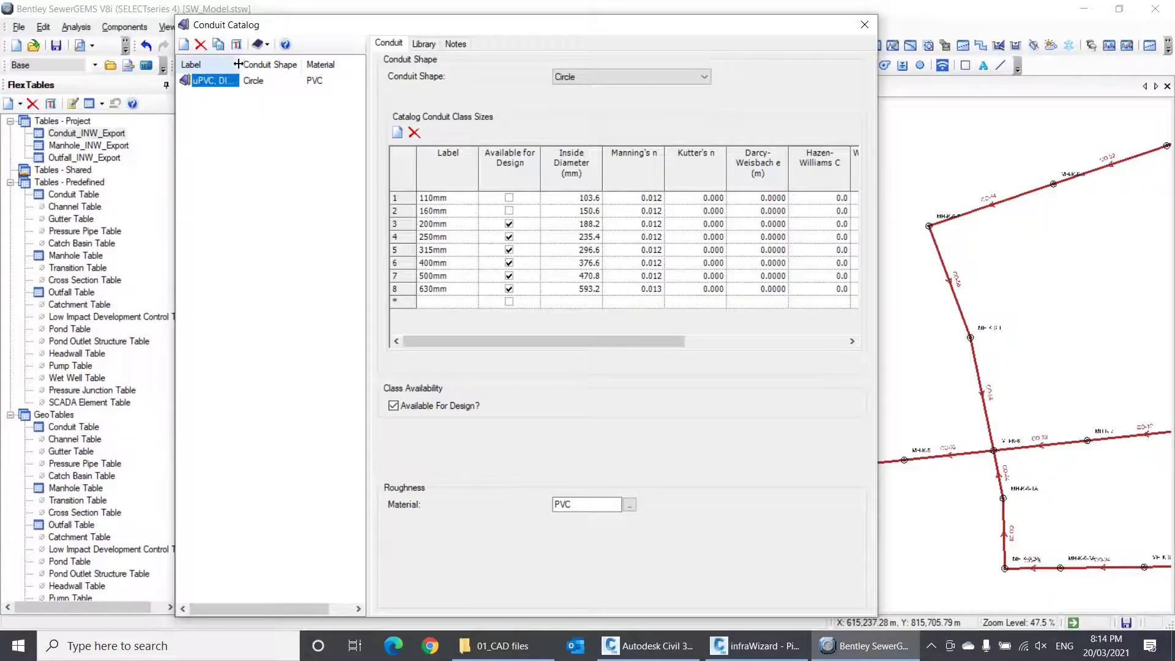
pyautogui.moveTo(239, 64); pyautogui.dragTo(332, 64)
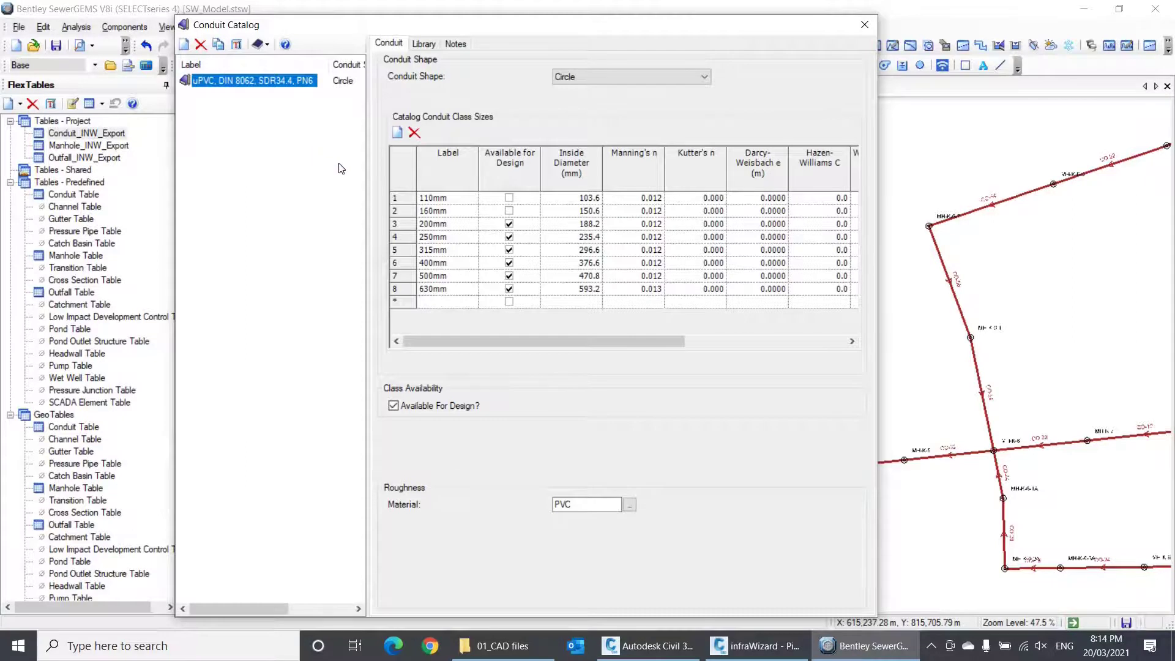
pyautogui.click(593, 224)
pyautogui.click(594, 237)
pyautogui.click(591, 250)
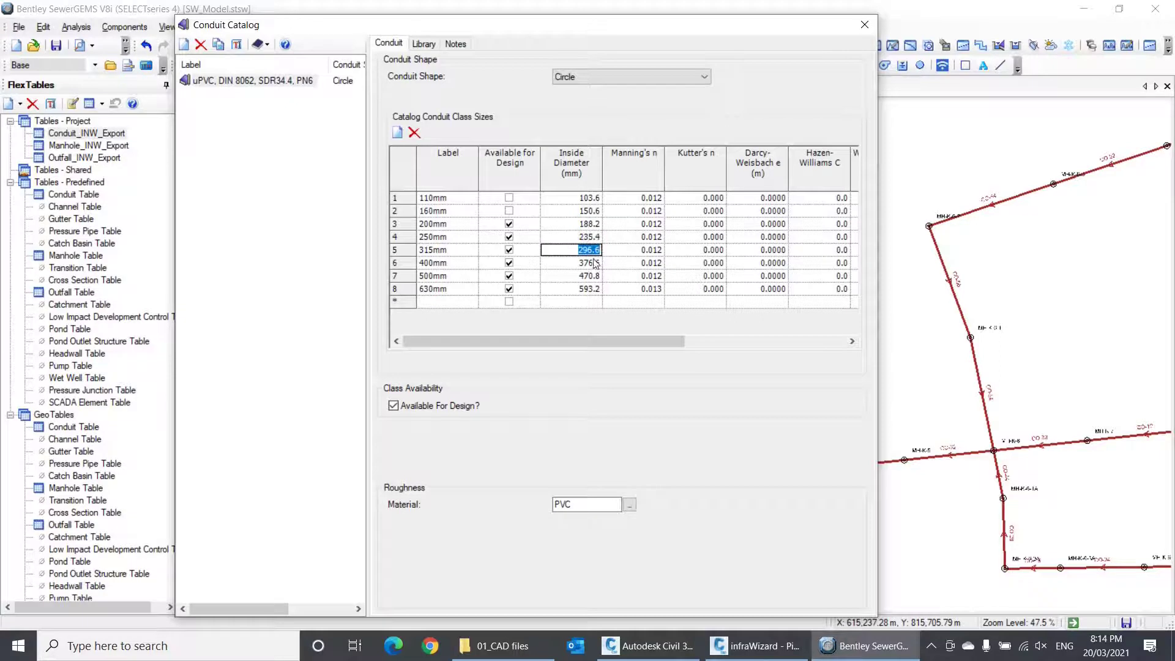
# - Compare the inner diameters of the 250, 315 and 400 mm pipes in the infraWizard Pipe Library, and return to the SewerGEMS catalog
pyautogui.click(754, 646)
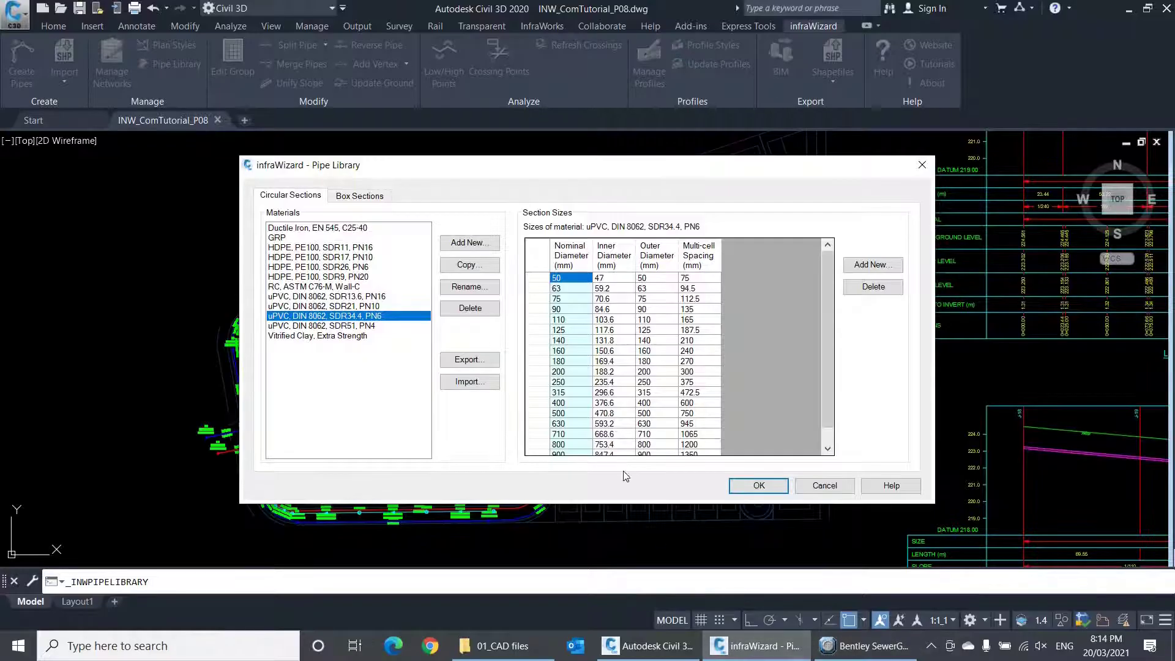
pyautogui.click(609, 382)
pyautogui.click(624, 394)
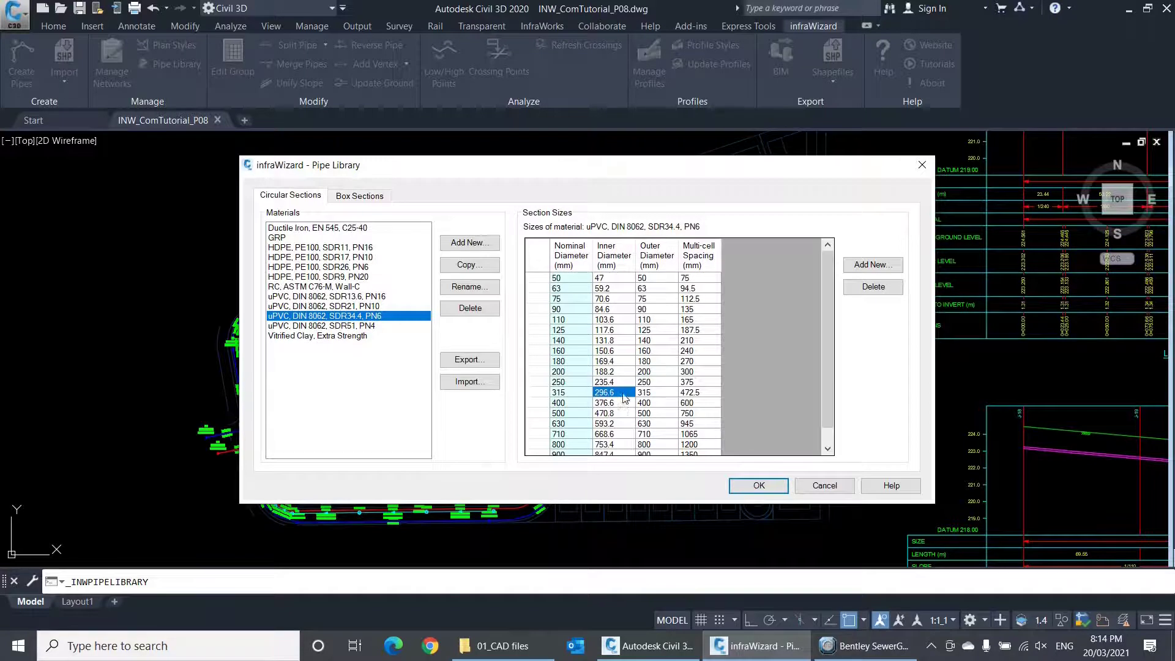
pyautogui.click(624, 404)
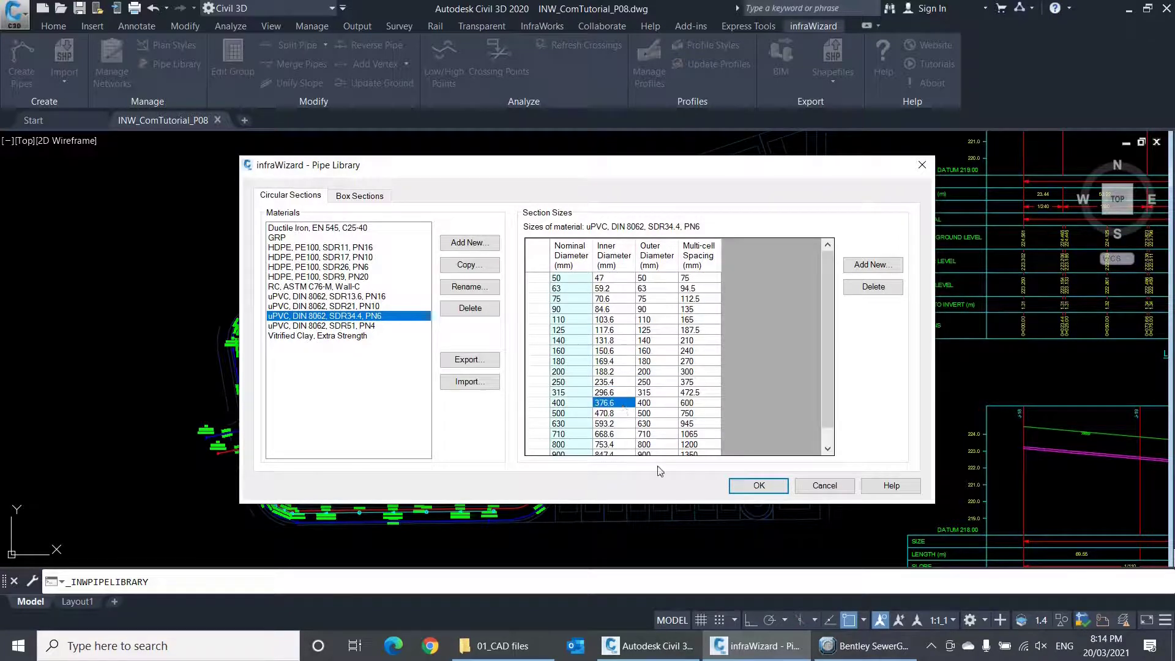
pyautogui.click(862, 646)
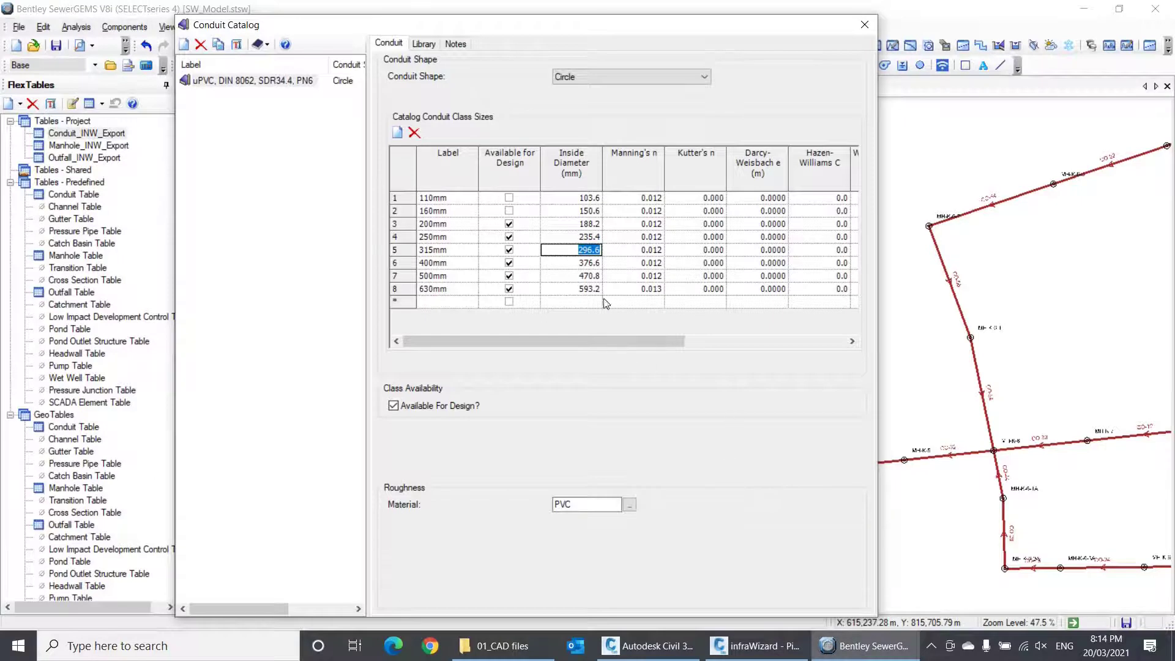
# - Close the Conduit Catalog, export the Conduit_INW_Export table as the shapefile SW_pipes with the proposed field names, and close the table
pyautogui.click(865, 24)
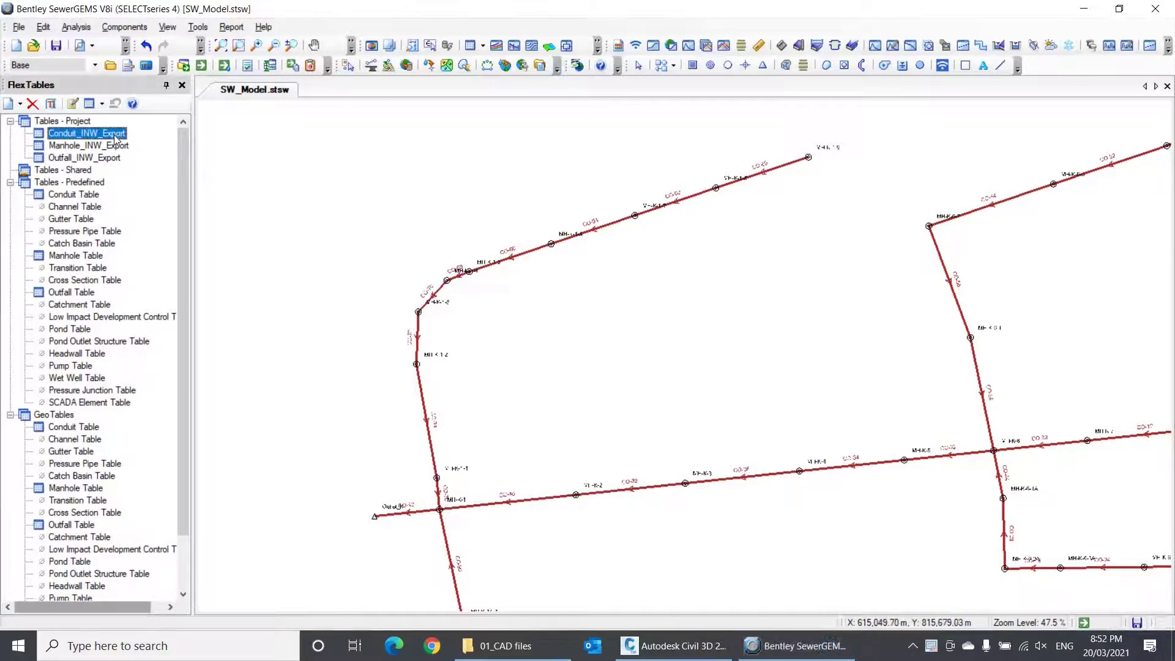
pyautogui.rightClick(117, 134)
pyautogui.click(134, 148)
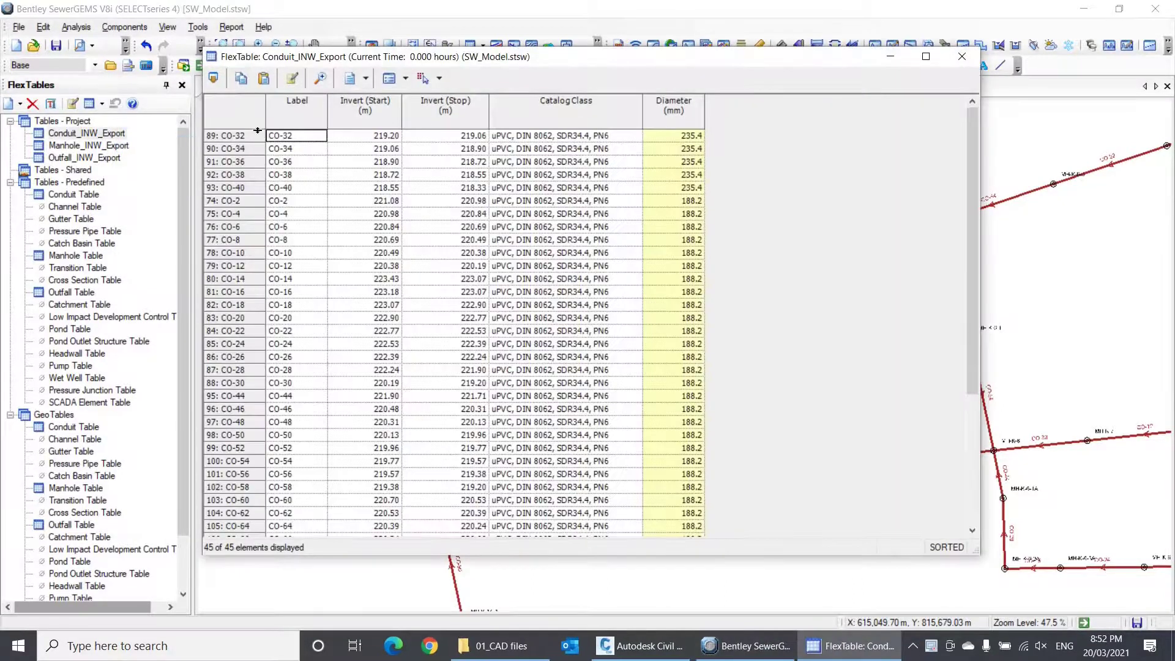
pyautogui.click(213, 78)
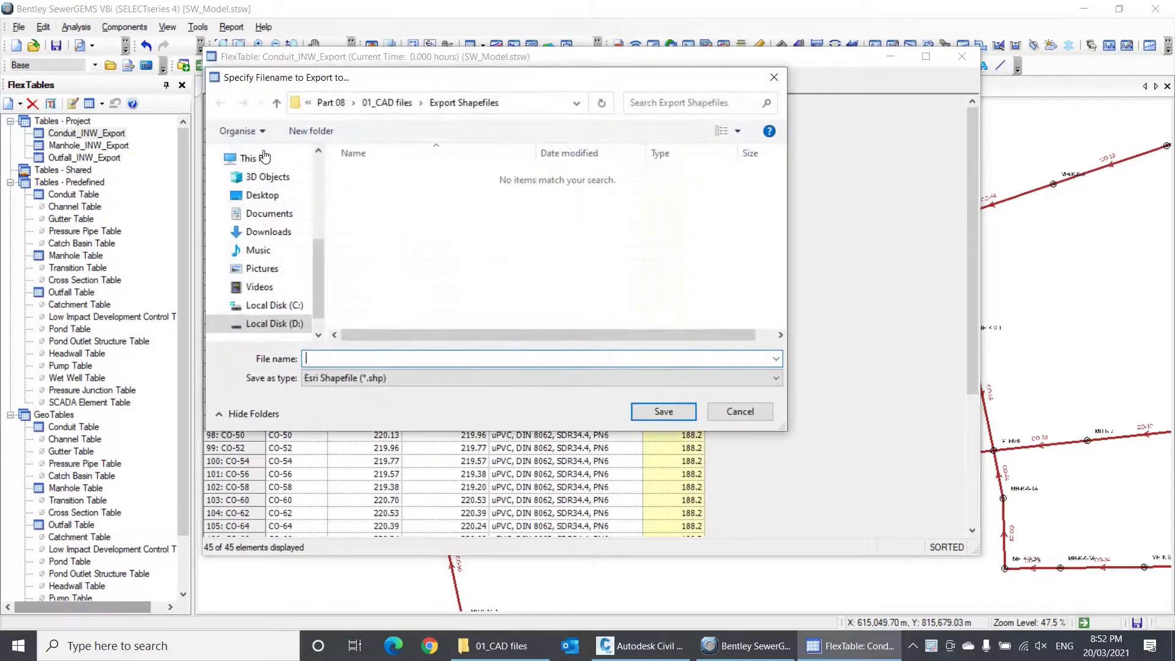
pyautogui.write('SW_pipes')
pyautogui.press('Return')
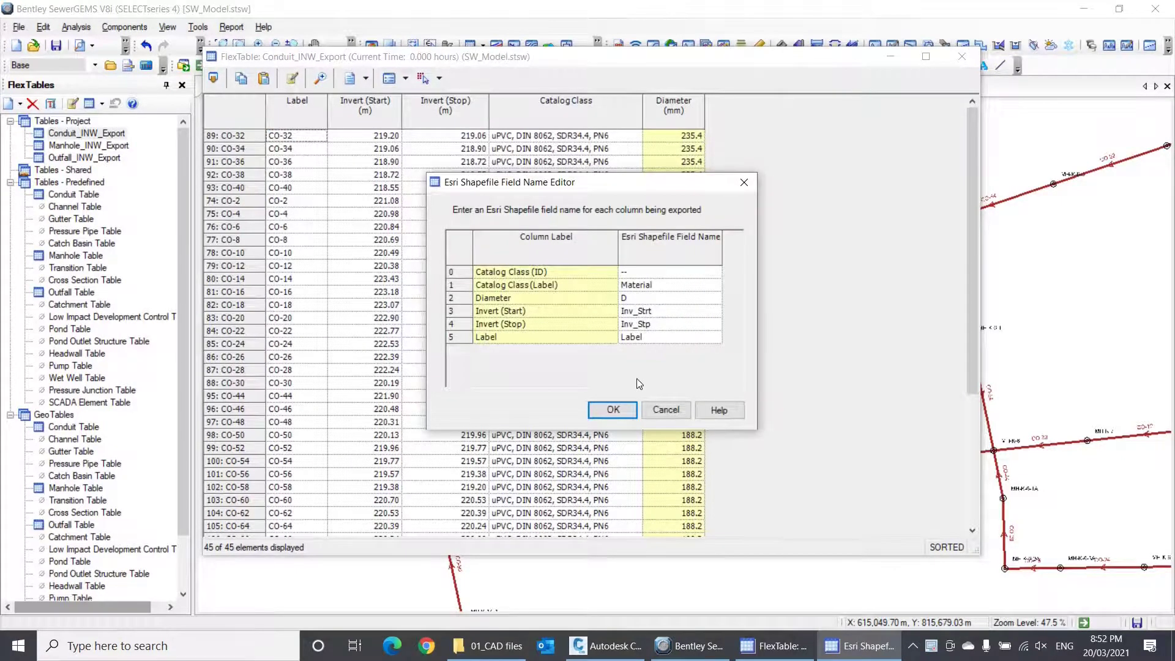
pyautogui.click(613, 410)
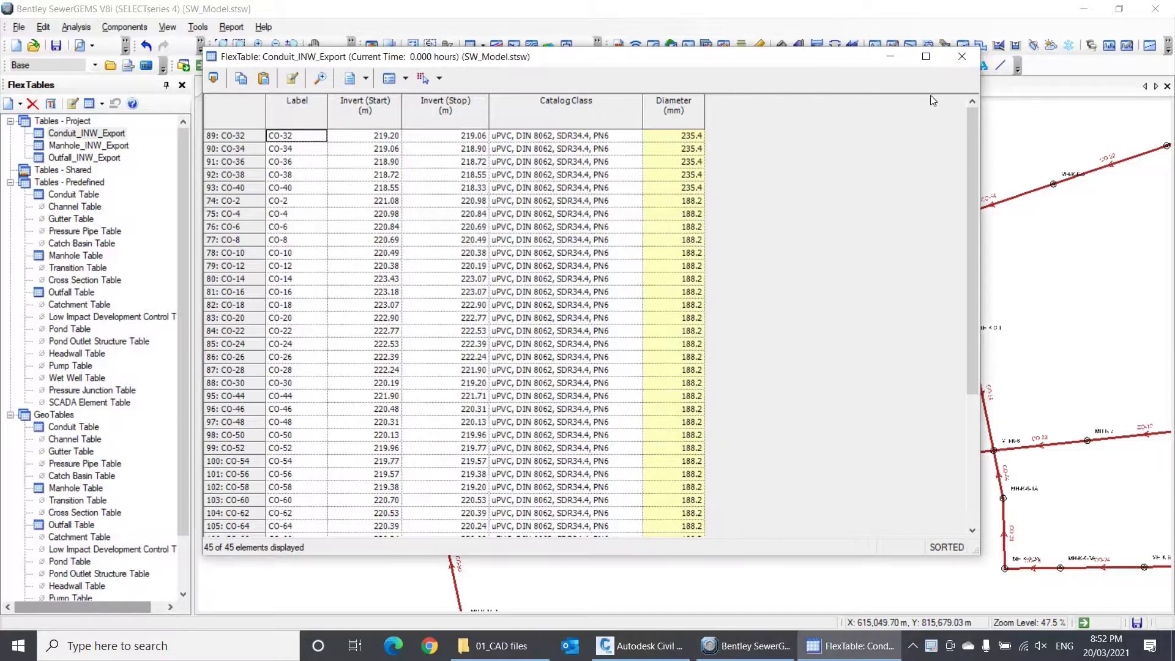
pyautogui.click(961, 56)
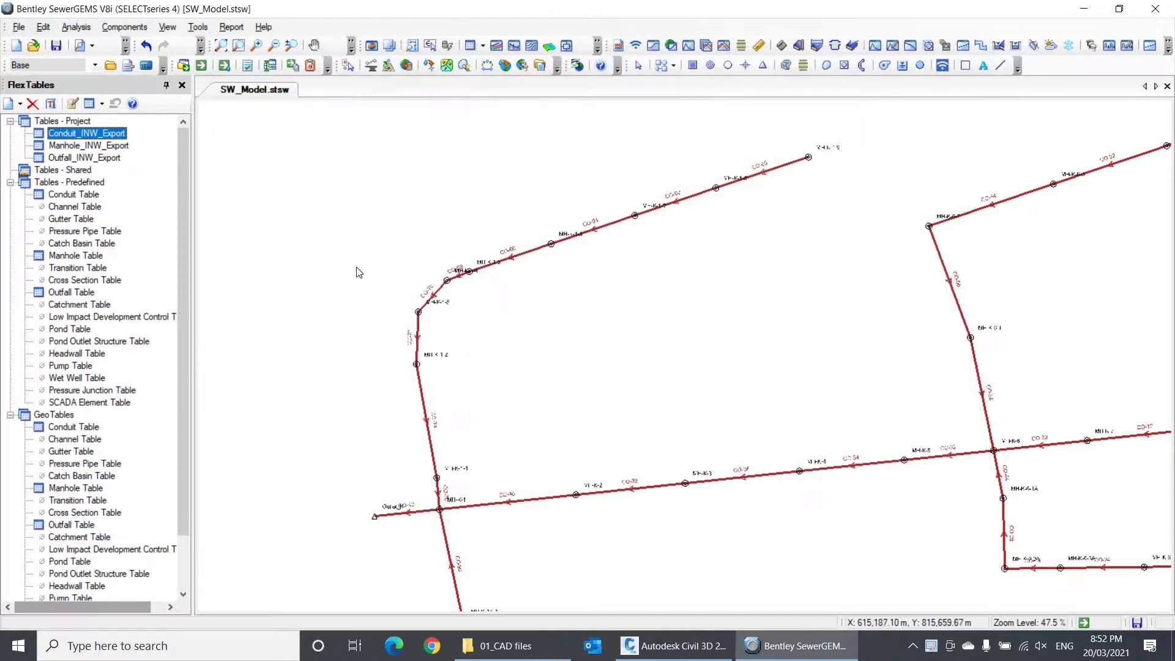
# - Export the Manhole_INW_Export table as the shapefile SW_manholes with fields Elev_Gnd and Label, and close the table
pyautogui.rightClick(122, 147)
pyautogui.click(178, 158)
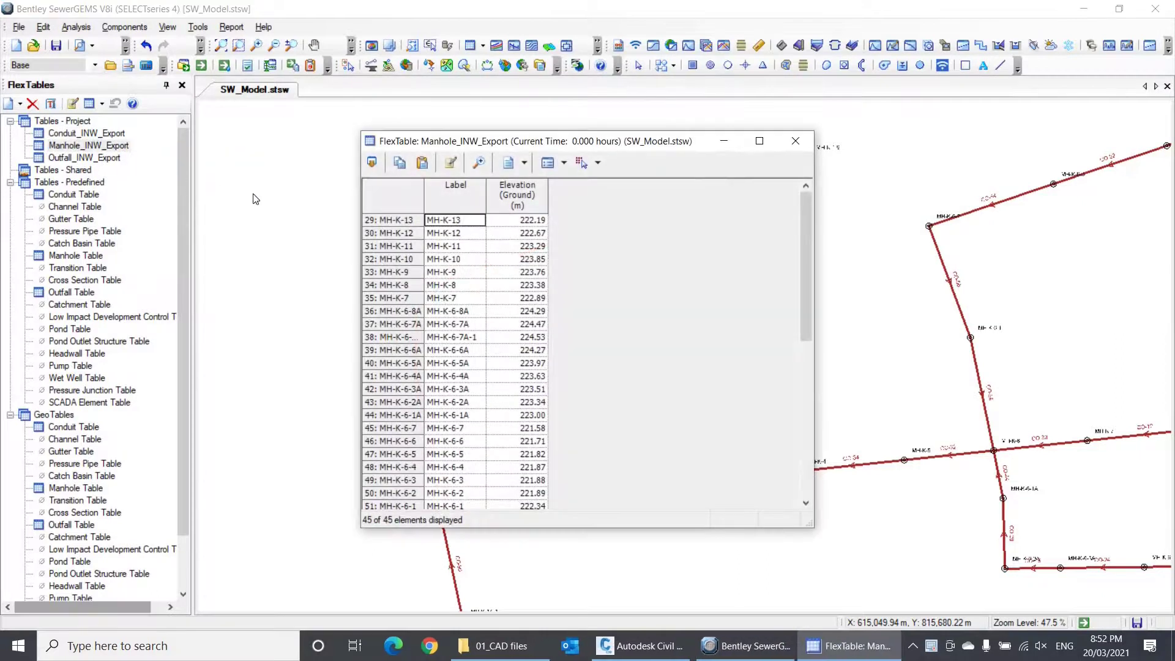
pyautogui.click(373, 163)
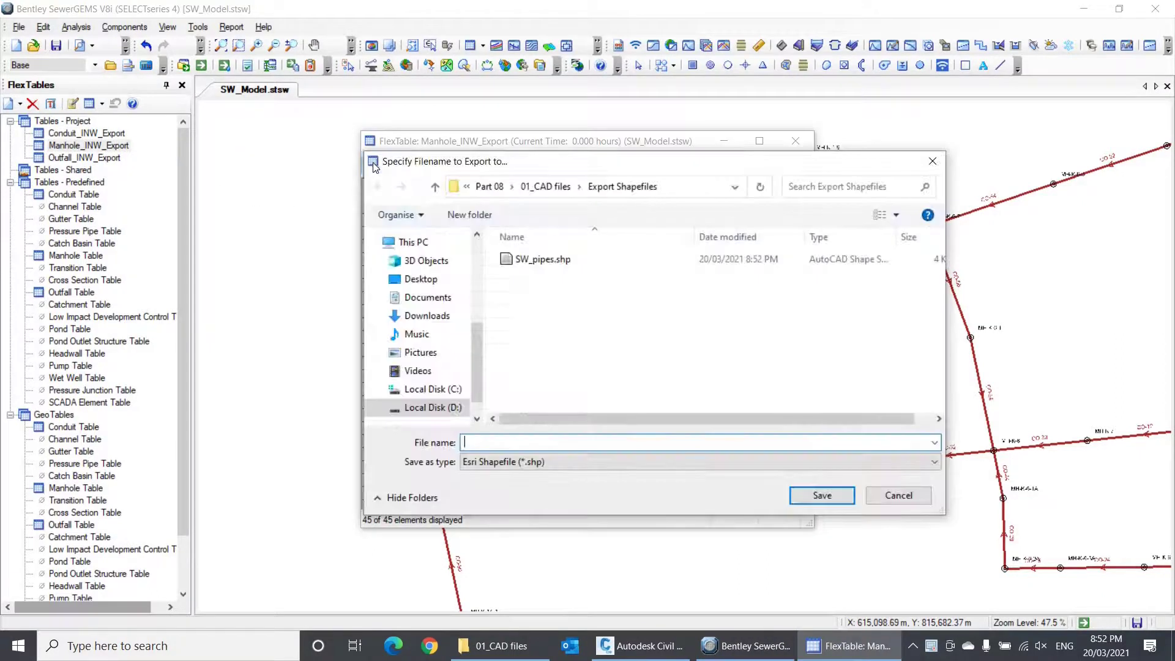
pyautogui.write('SW')
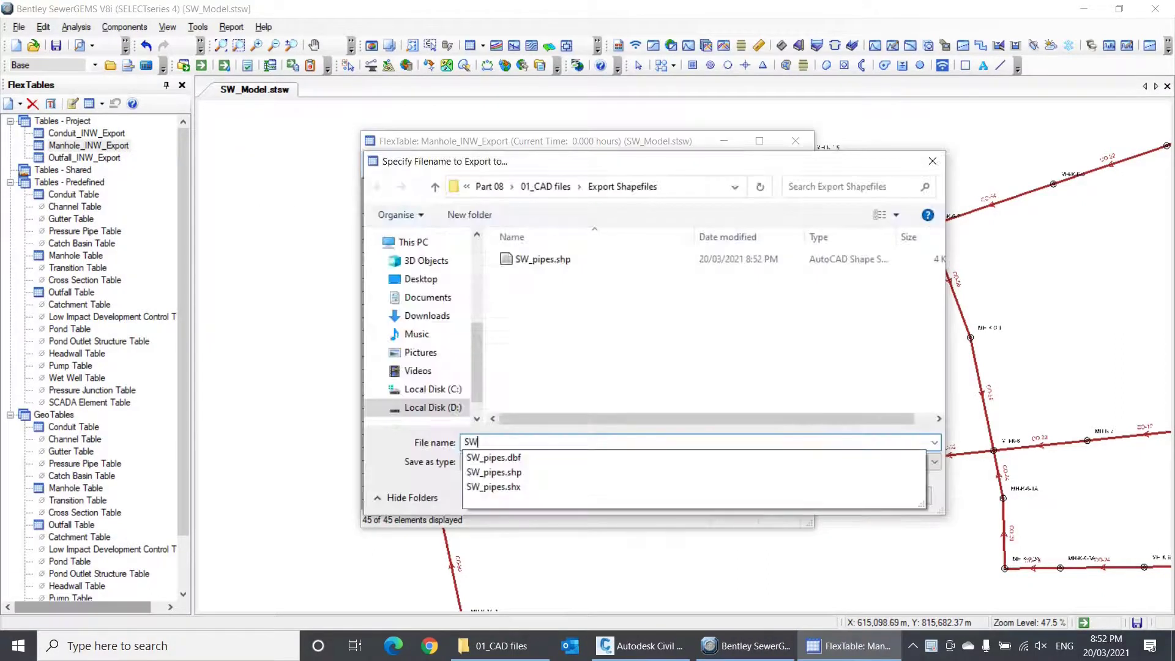
pyautogui.write('_manholes')
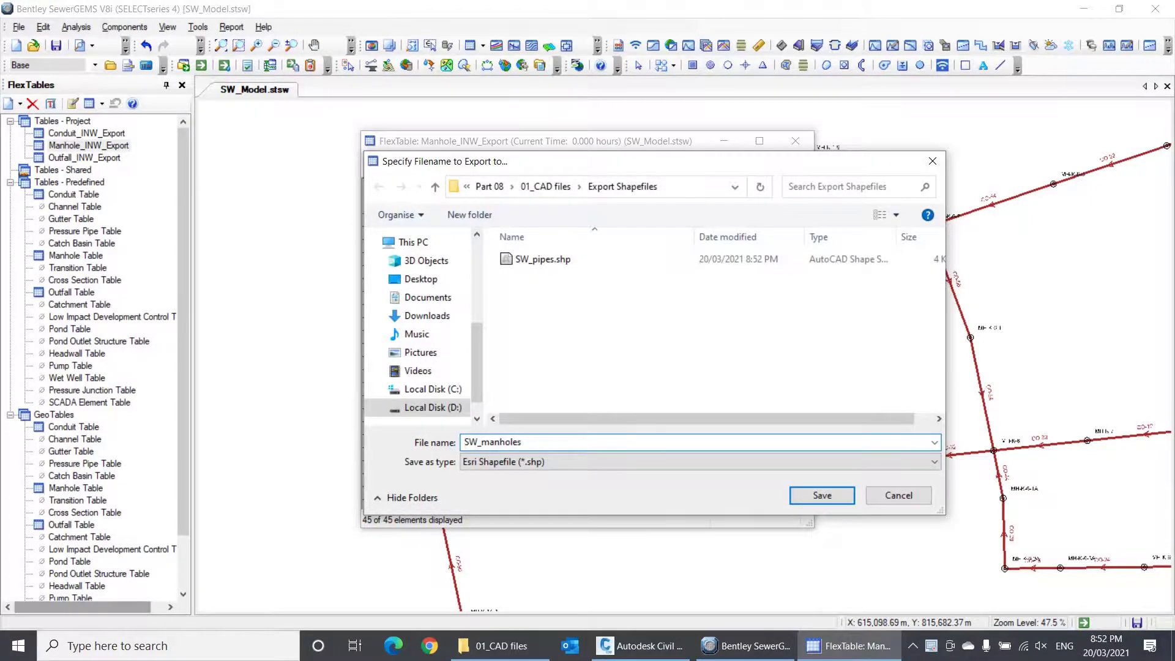
pyautogui.press('Return')
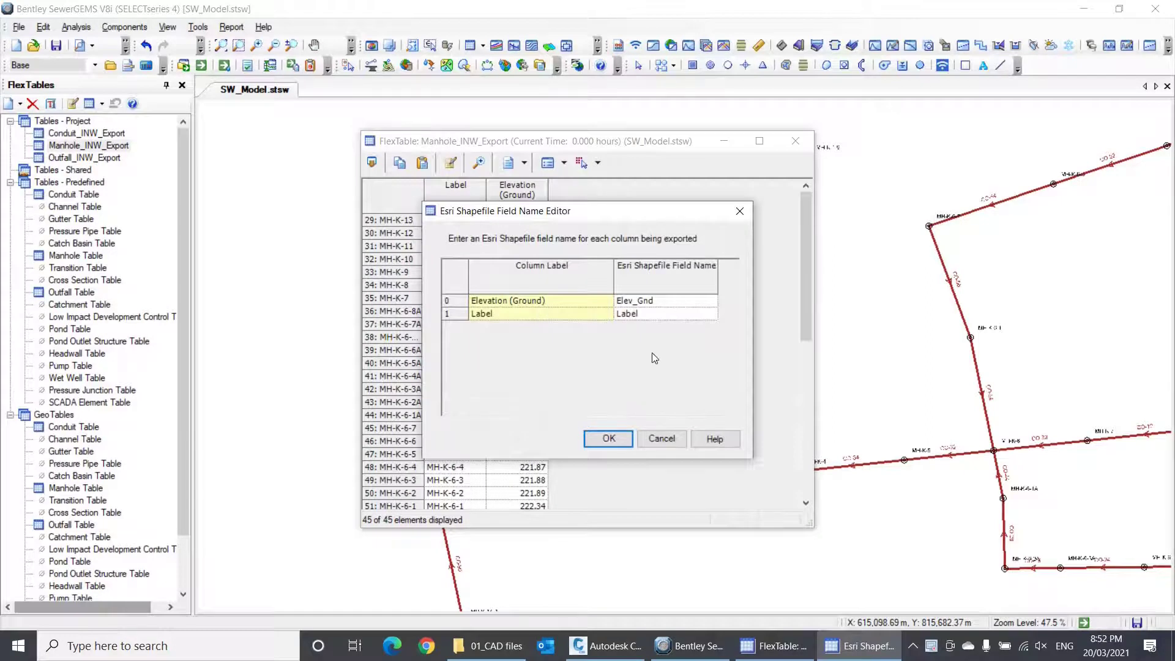
pyautogui.click(609, 438)
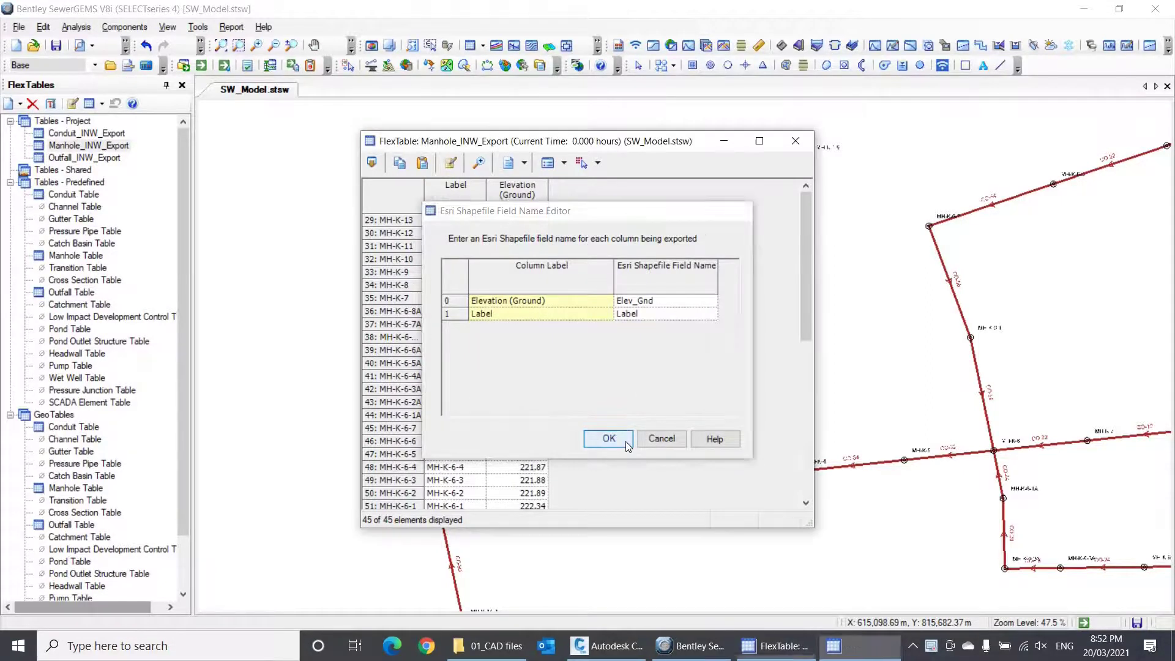
pyautogui.click(795, 141)
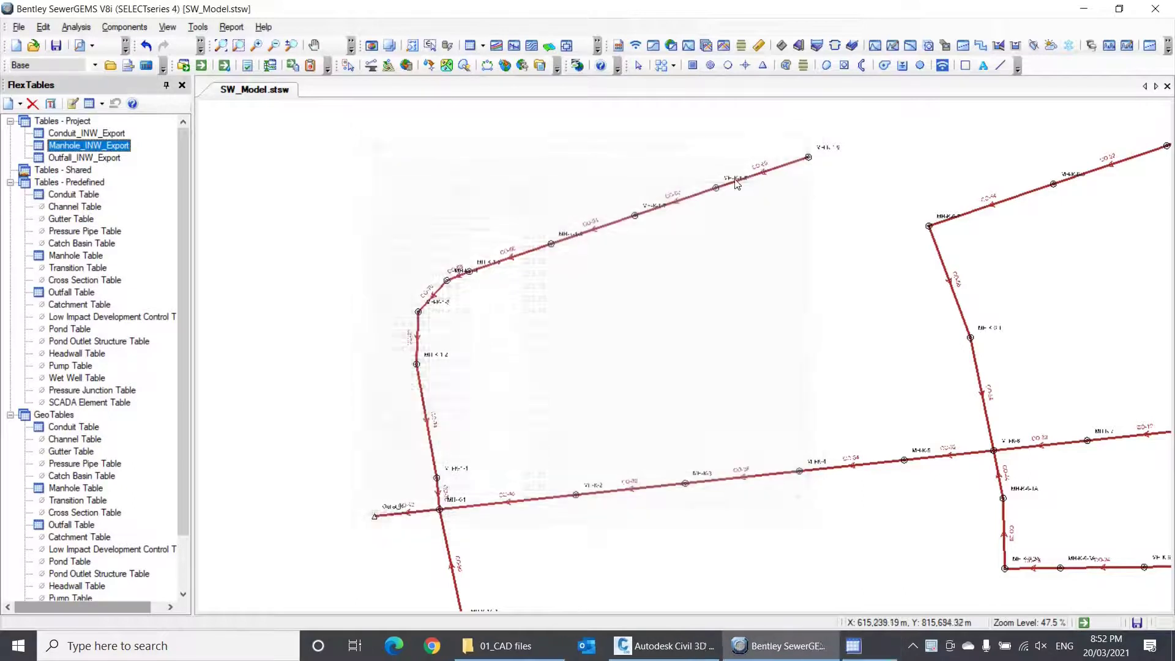
# - Export the Outfall_INW_Export table as the shapefile SW_outfalls with fields Elev_Gnd and Label, and close the table
pyautogui.rightClick(117, 158)
pyautogui.click(202, 170)
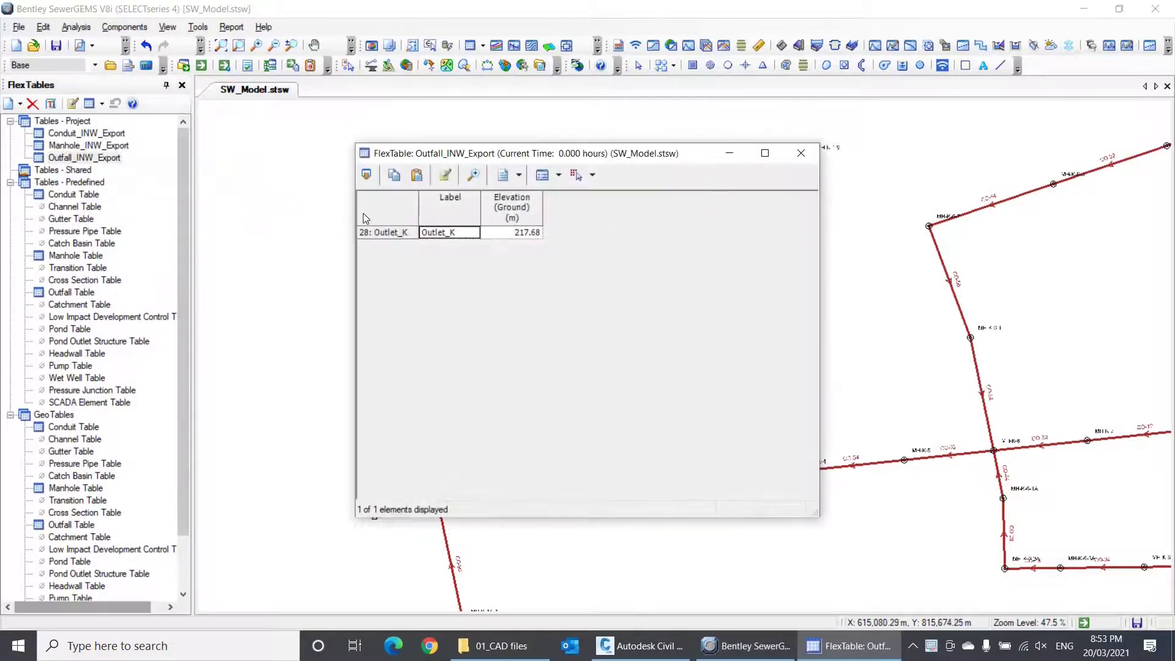
pyautogui.click(366, 175)
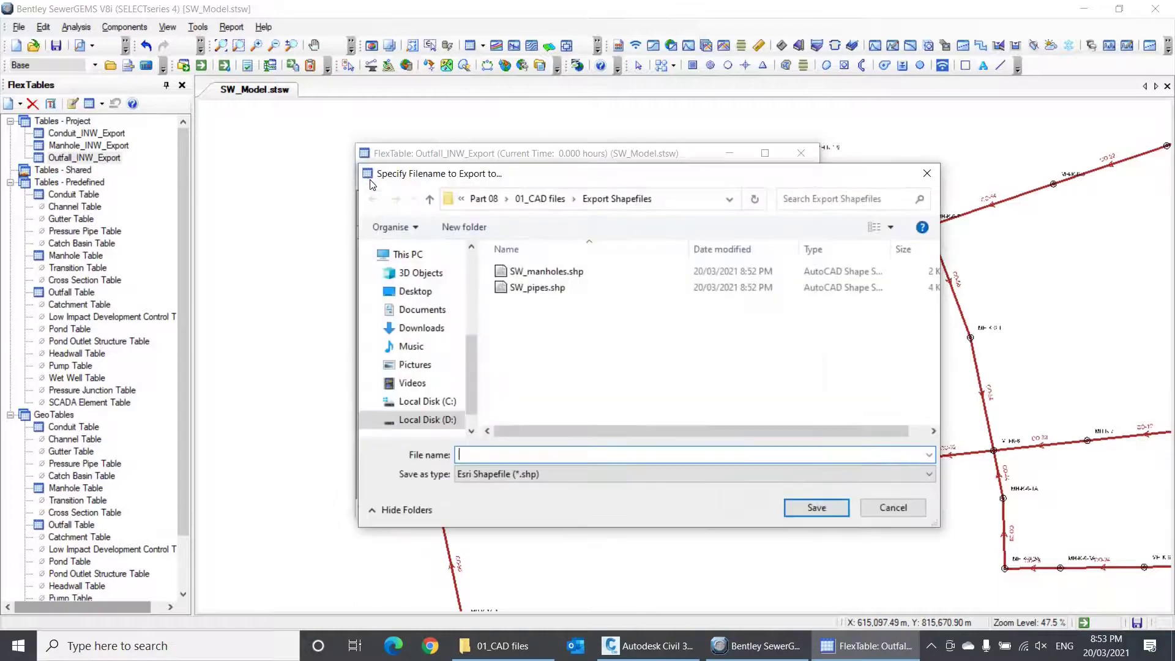
pyautogui.write('S')
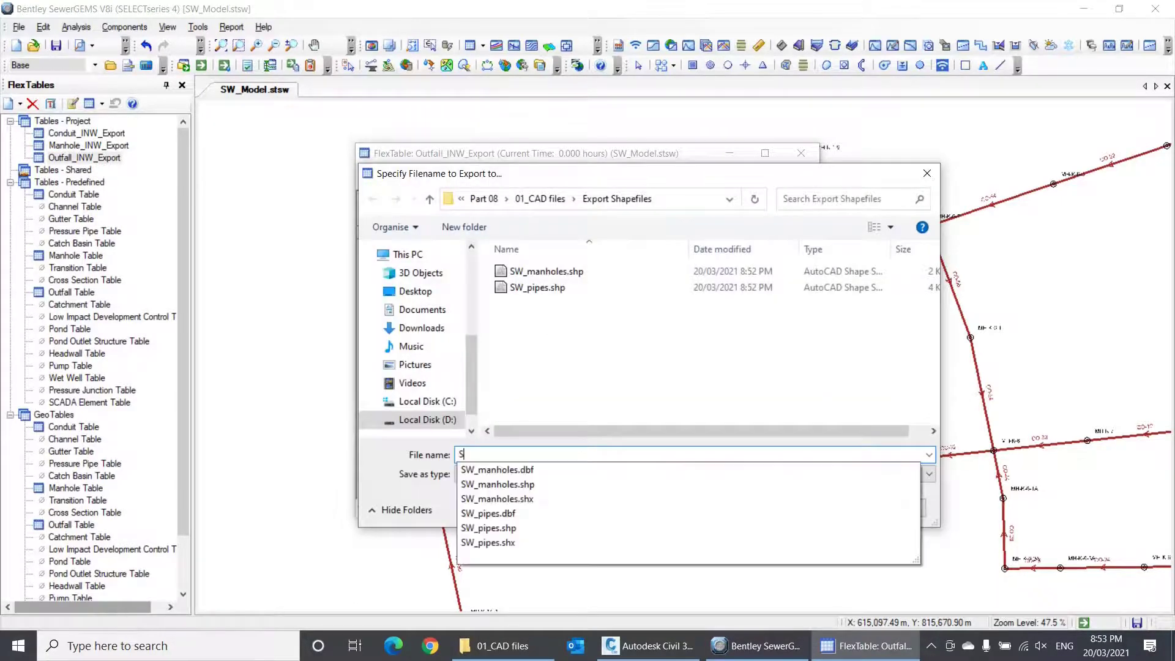
pyautogui.write('W_outfalls')
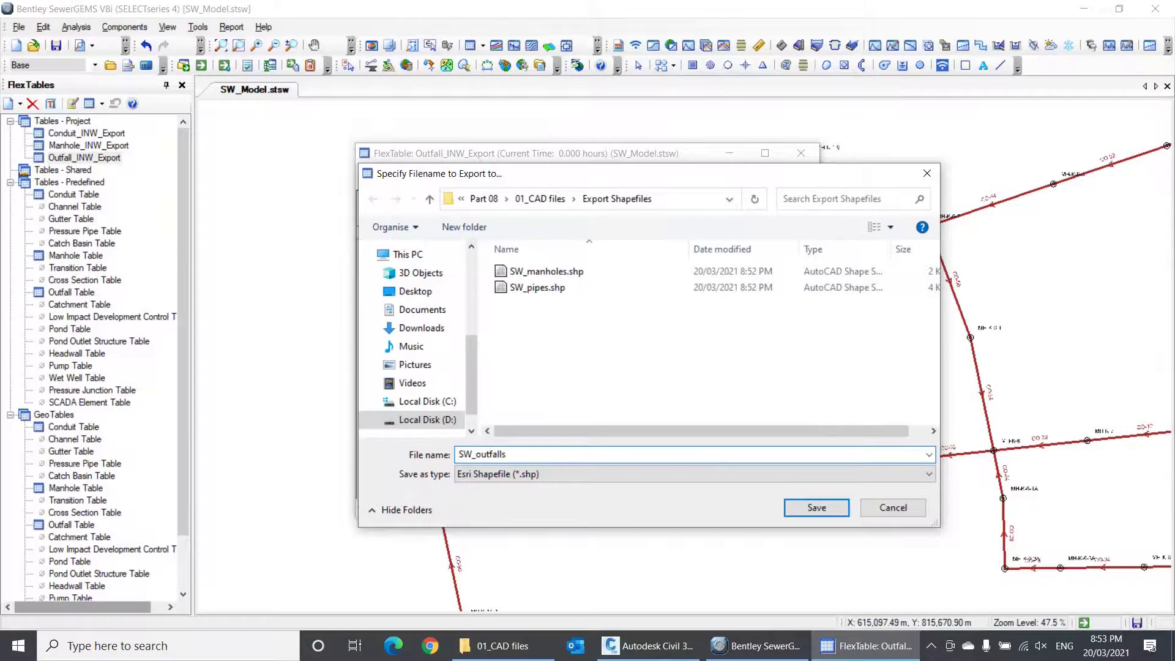
pyautogui.press('Return')
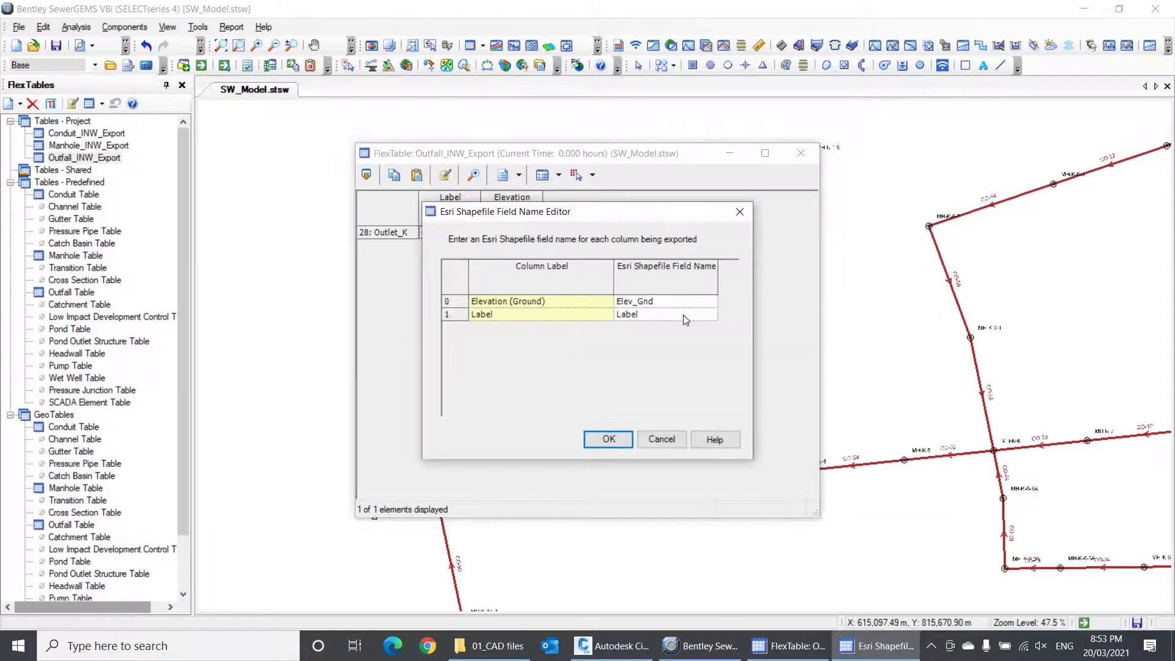
pyautogui.click(684, 302)
pyautogui.click(684, 314)
pyautogui.click(623, 439)
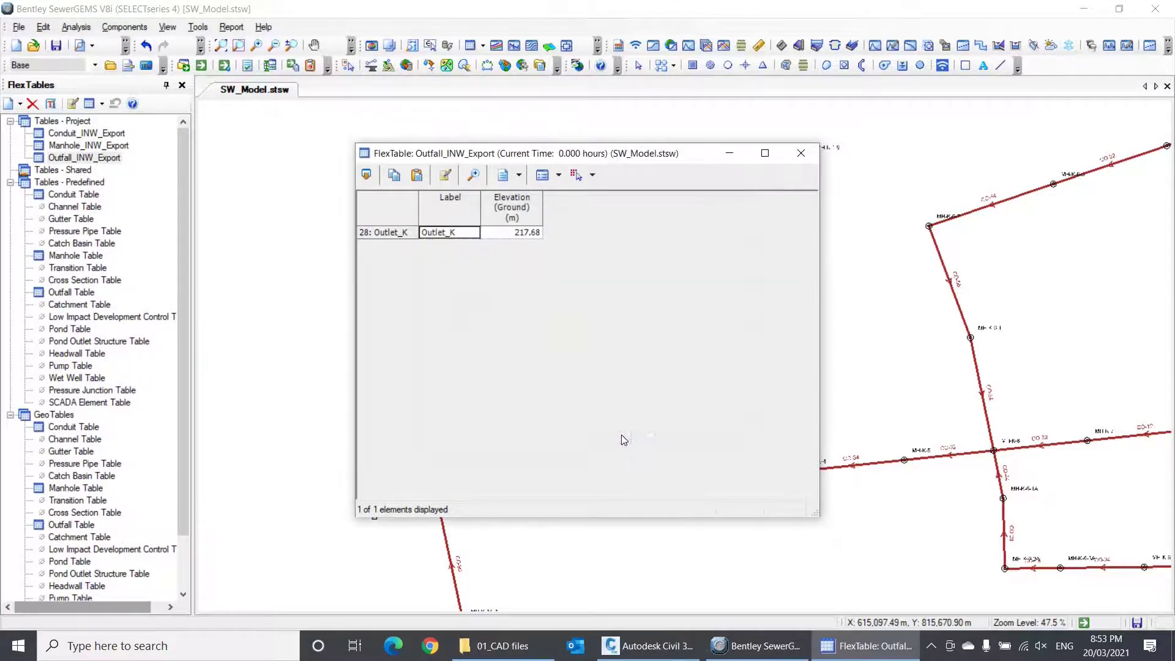
pyautogui.click(811, 158)
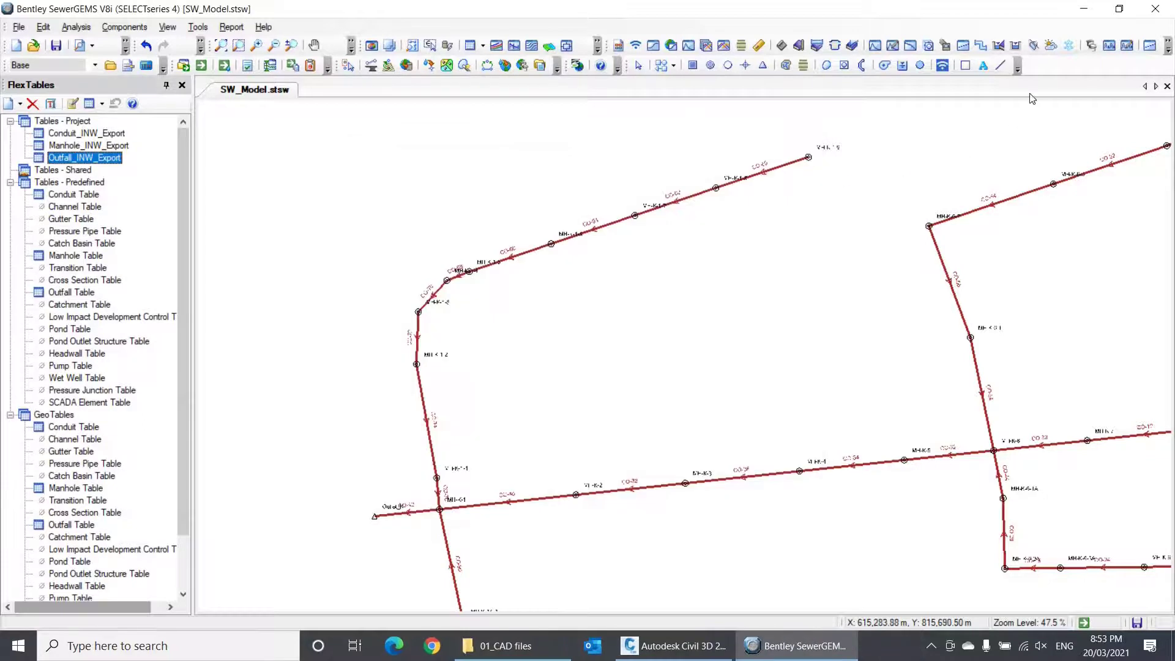
# - In Civil 3D, start an infraWizard shapefile import into a new Gravity network SW, adding SW_manholes, SW_outfalls and SW_pipes, and proceed to field mapping
pyautogui.click(1084, 10)
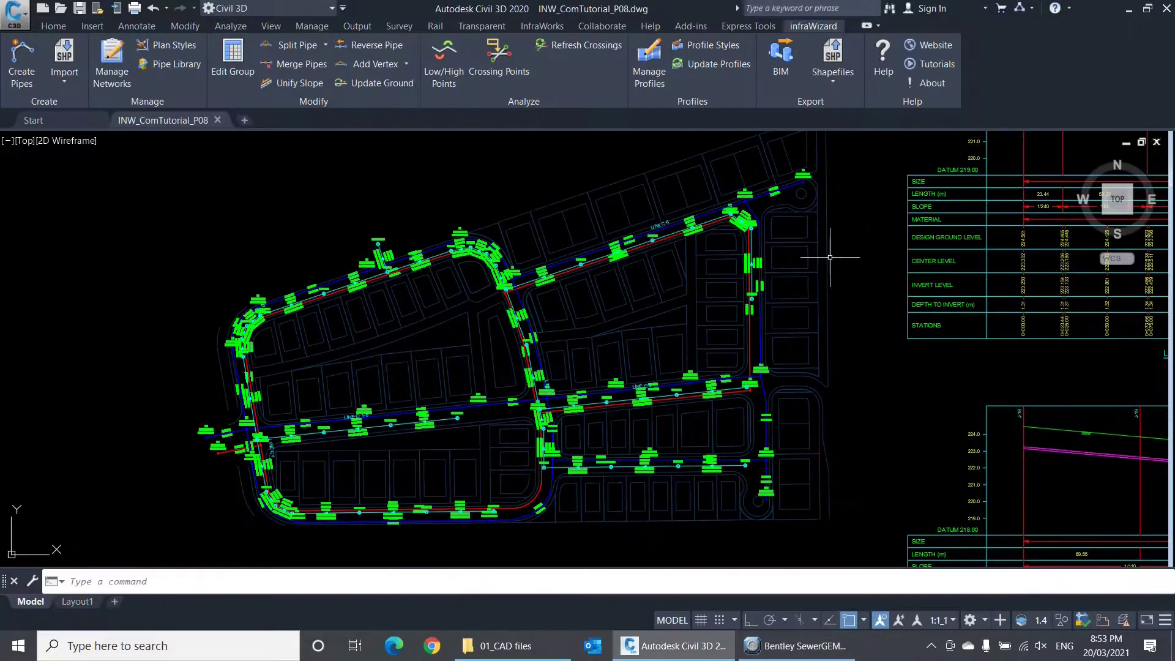
pyautogui.click(73, 89)
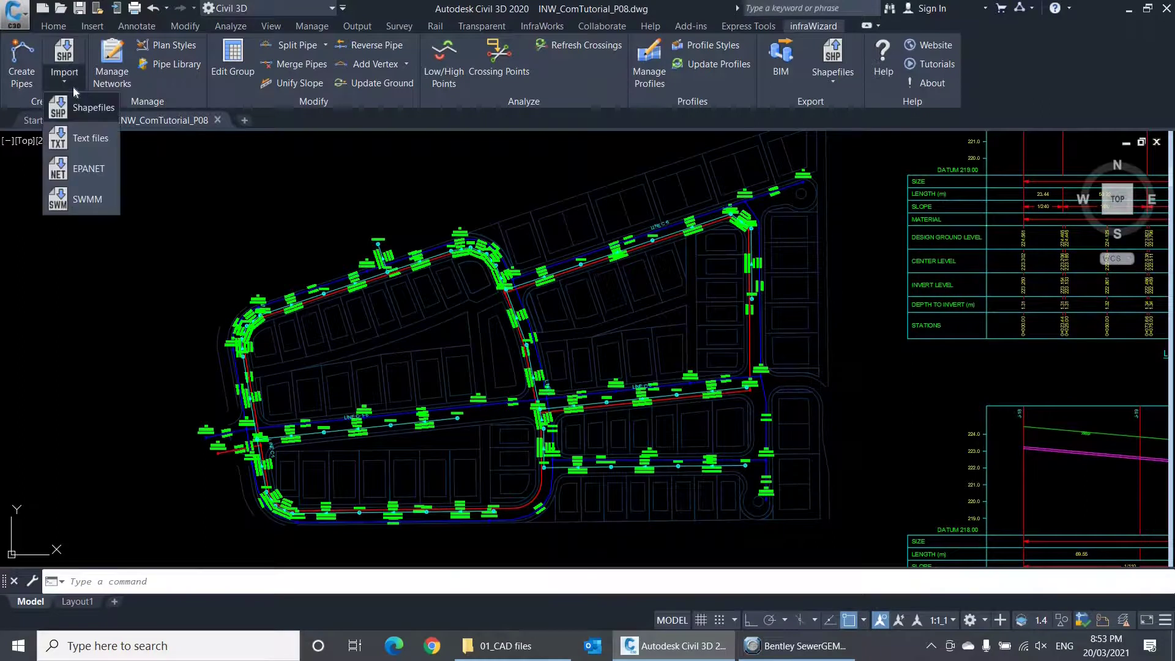
pyautogui.click(75, 108)
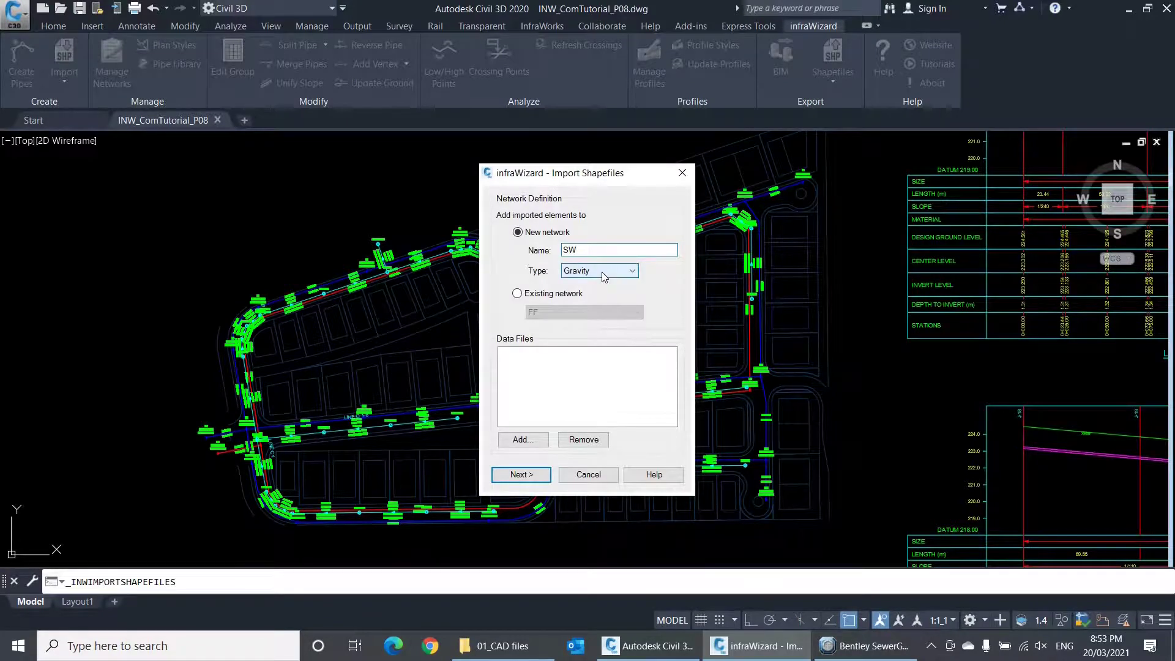
pyautogui.click(534, 441)
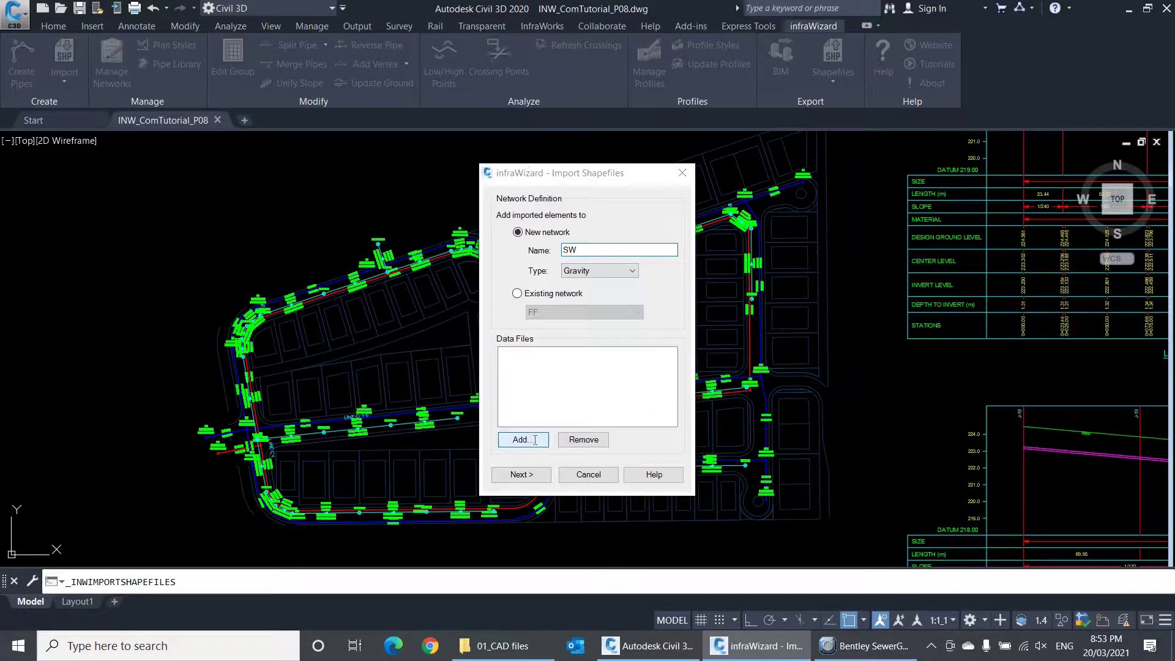
pyautogui.moveTo(591, 323); pyautogui.dragTo(525, 234)
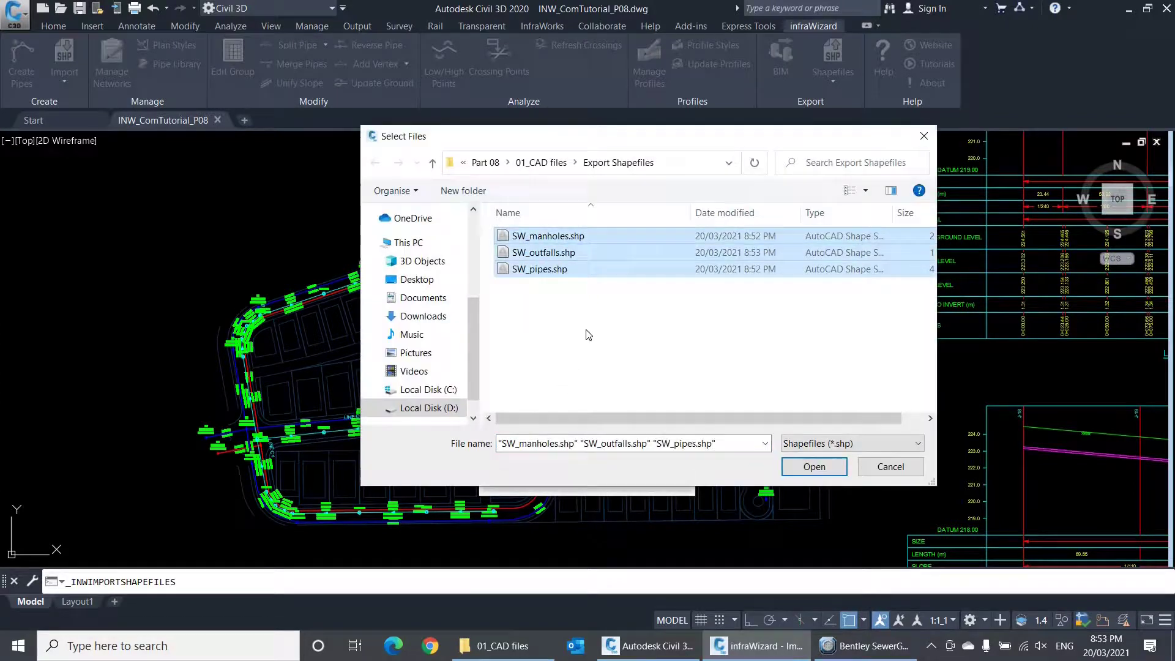
pyautogui.click(792, 466)
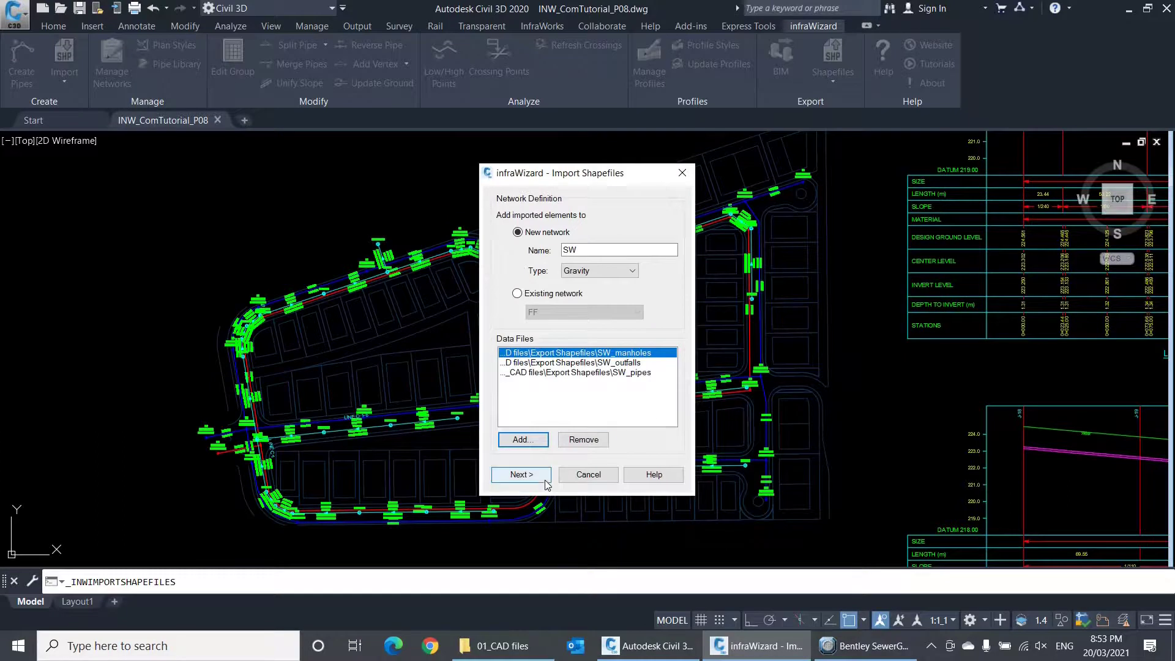
pyautogui.click(521, 475)
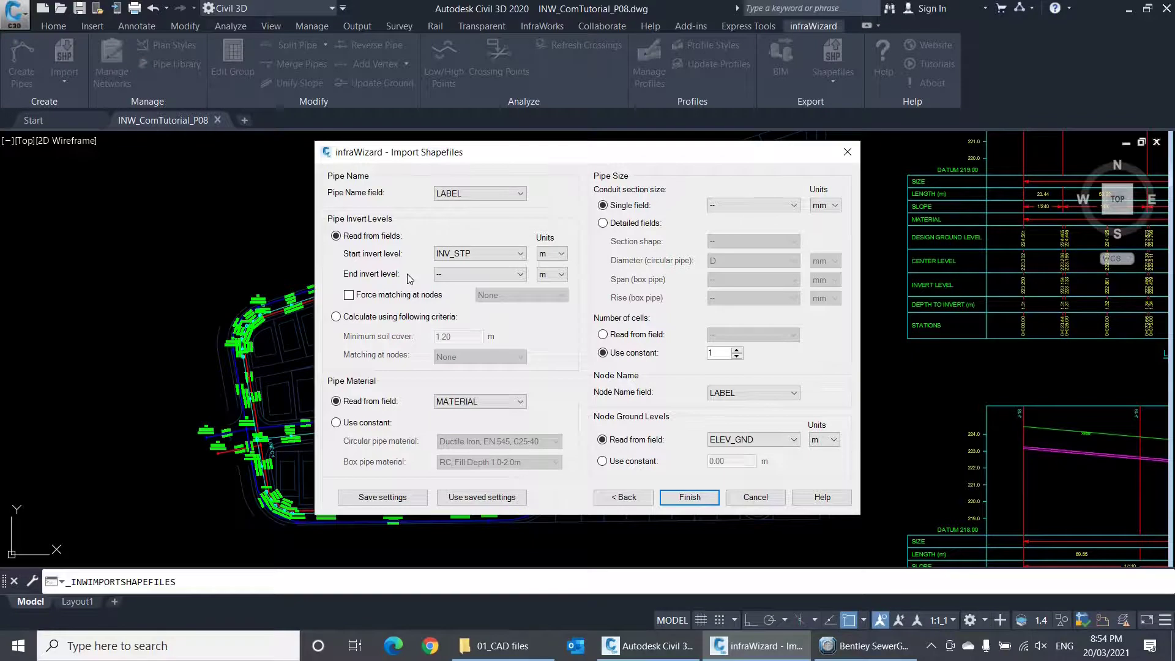
# - Explore calculating pipe invert levels from minimum soil cover and node matching, and switch back to reading them from fields
pyautogui.click(414, 320)
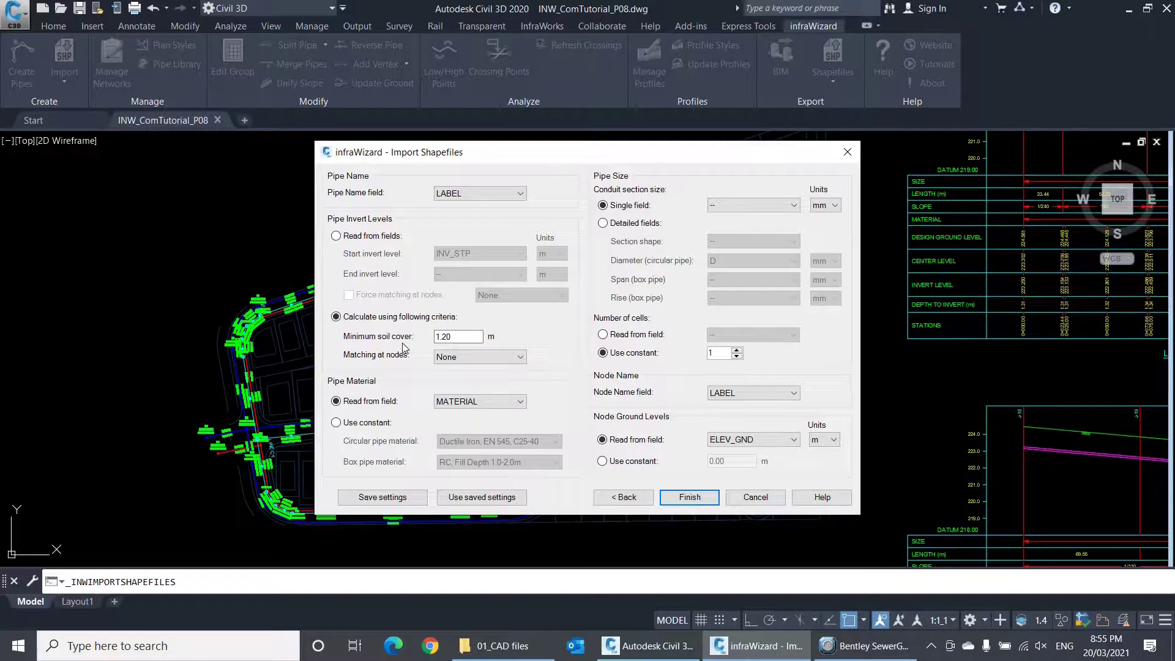
pyautogui.click(462, 338)
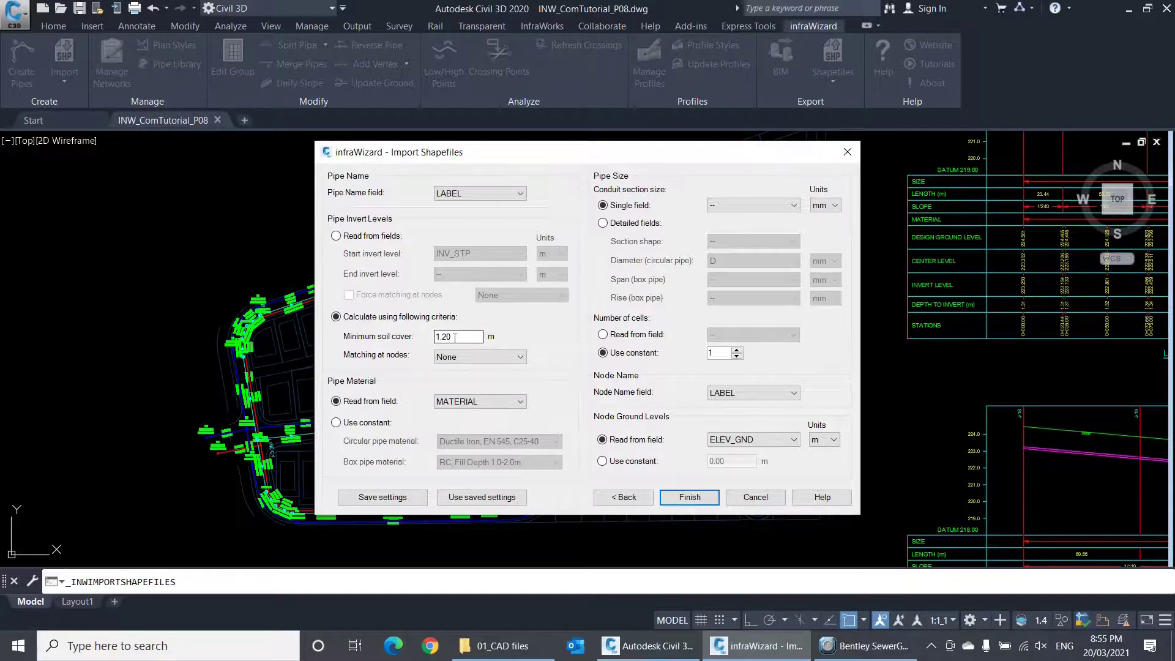
pyautogui.click(494, 356)
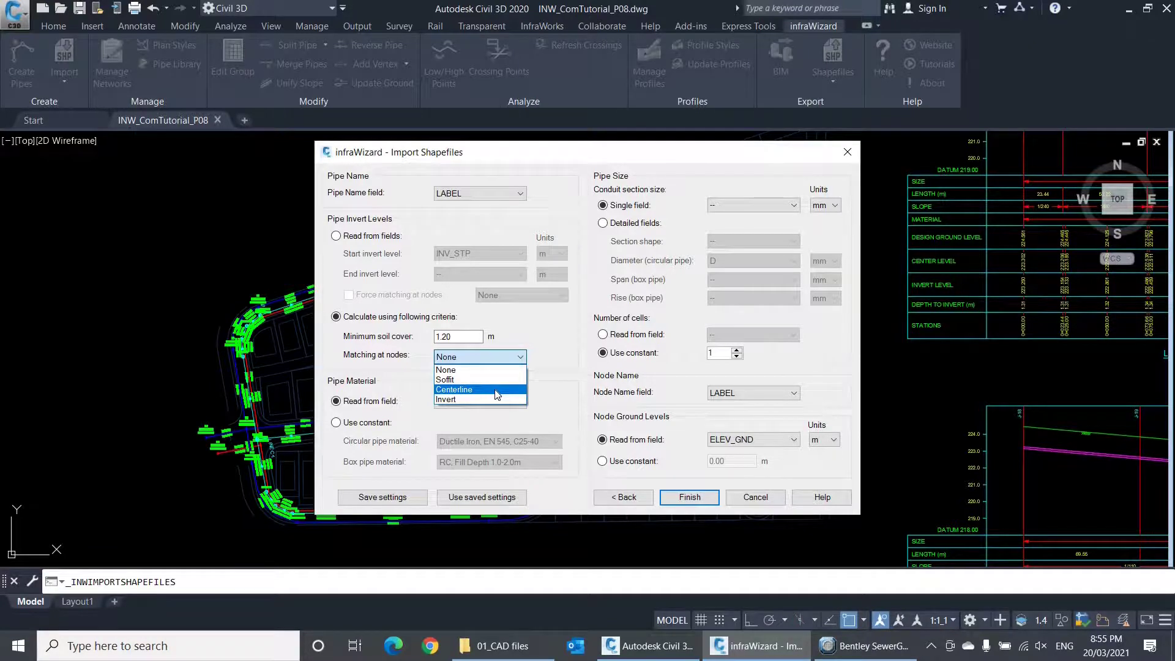
pyautogui.click(410, 351)
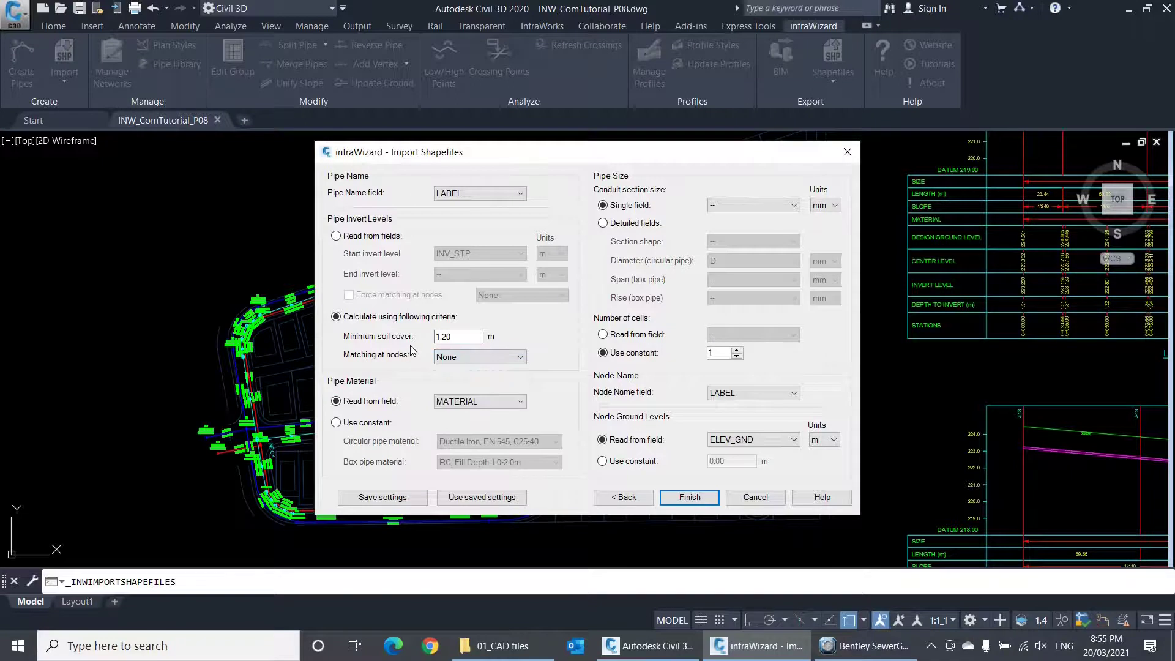
pyautogui.click(370, 239)
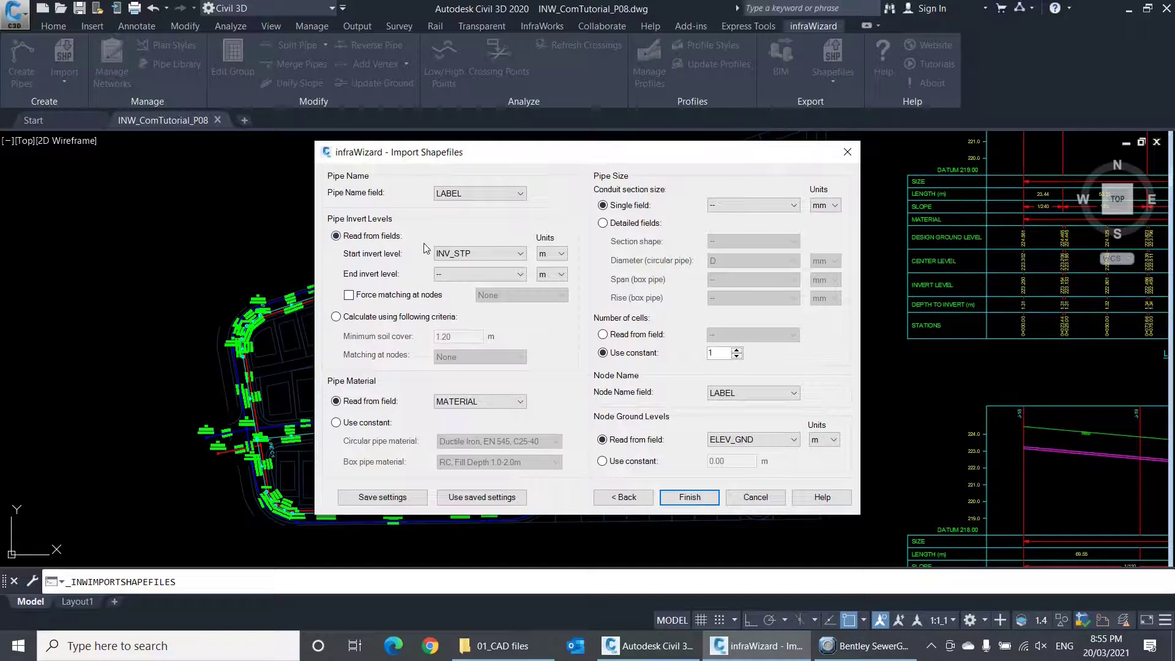
# - Map the pipes' start invert level to the INV_STRT field and the end invert level to INV_STP
pyautogui.click(472, 254)
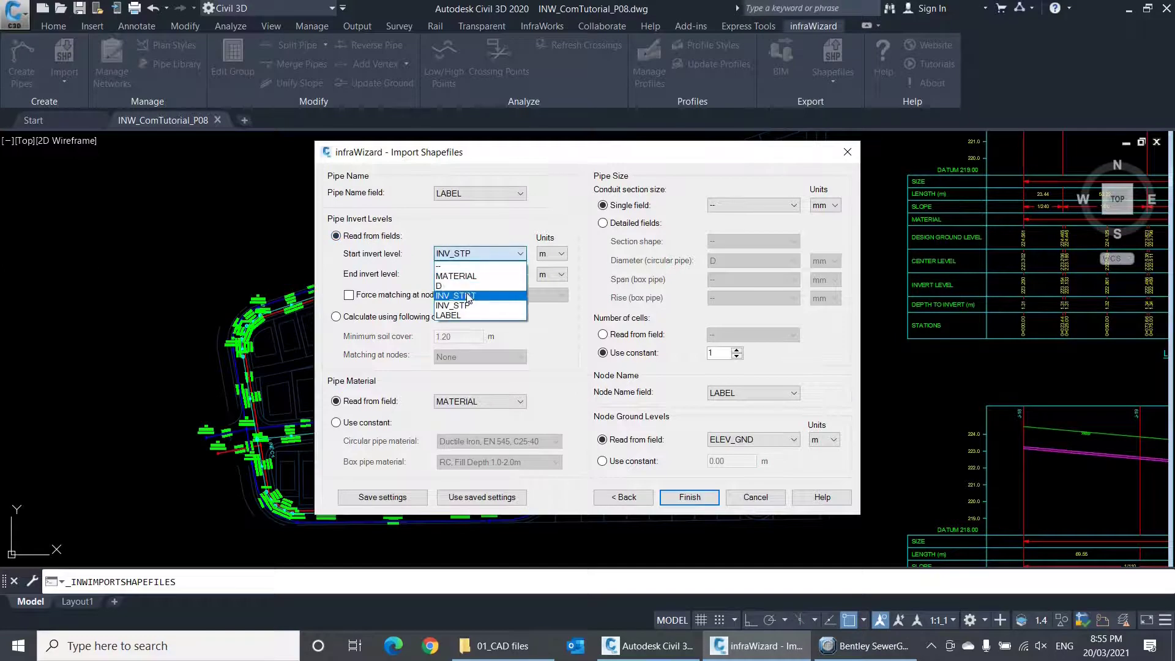
pyautogui.click(468, 294)
pyautogui.click(472, 278)
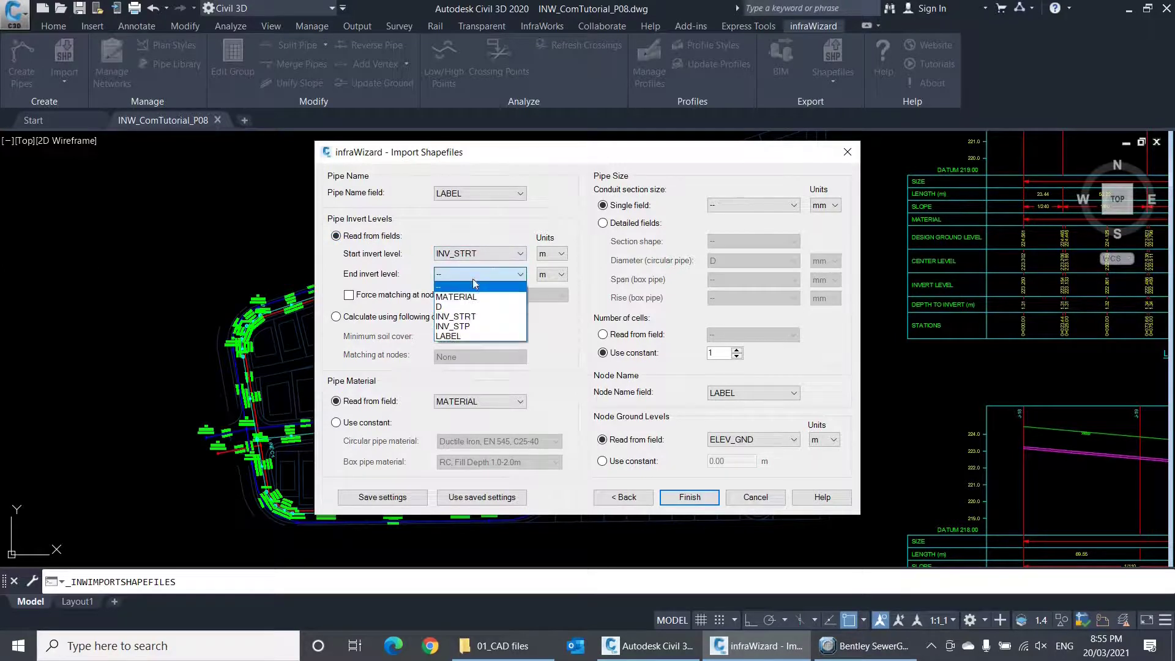
pyautogui.click(472, 328)
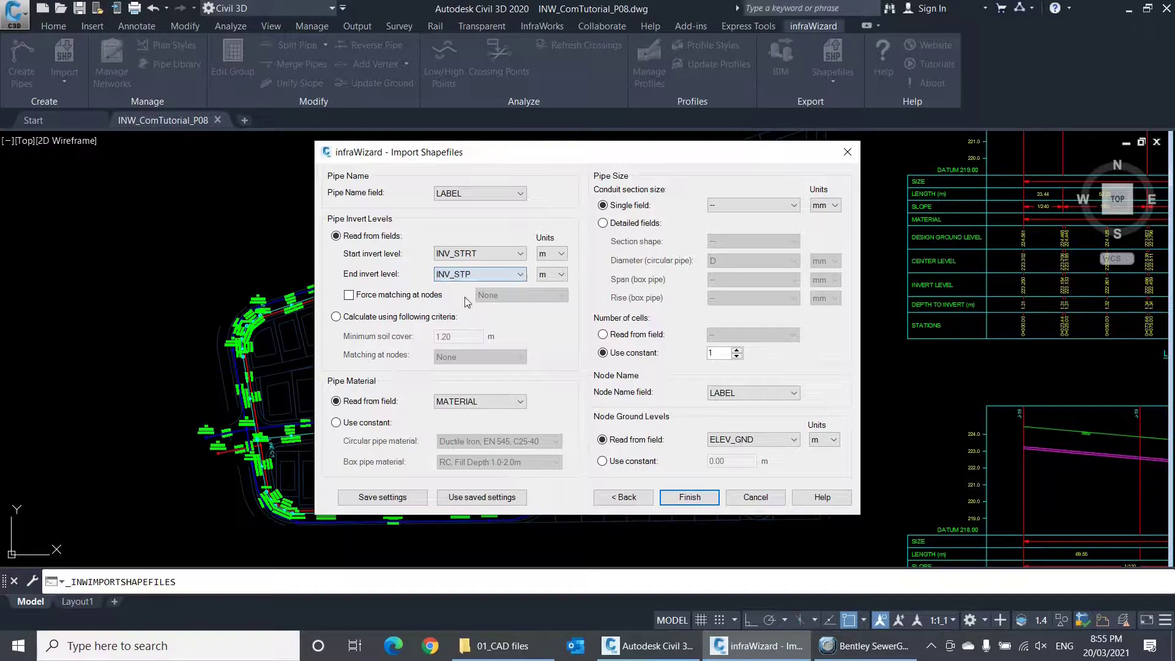
# - Explore the option to force matching of pipe invert levels at nodes, and turn it off again
pyautogui.click(366, 298)
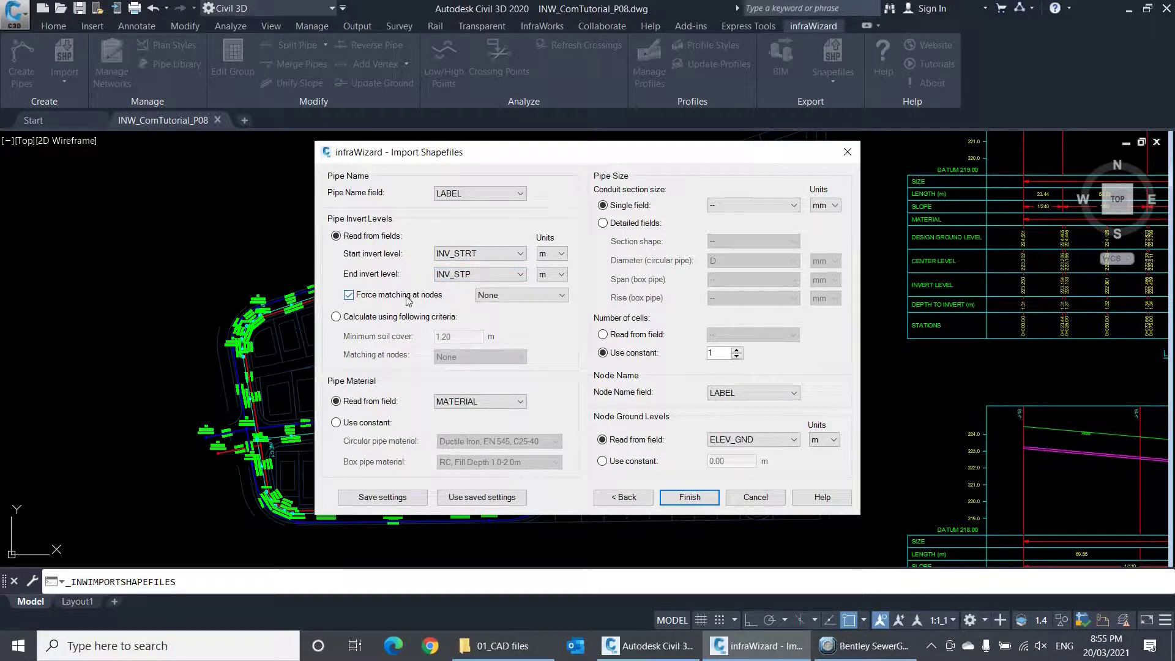
pyautogui.click(506, 297)
pyautogui.click(504, 295)
pyautogui.click(380, 296)
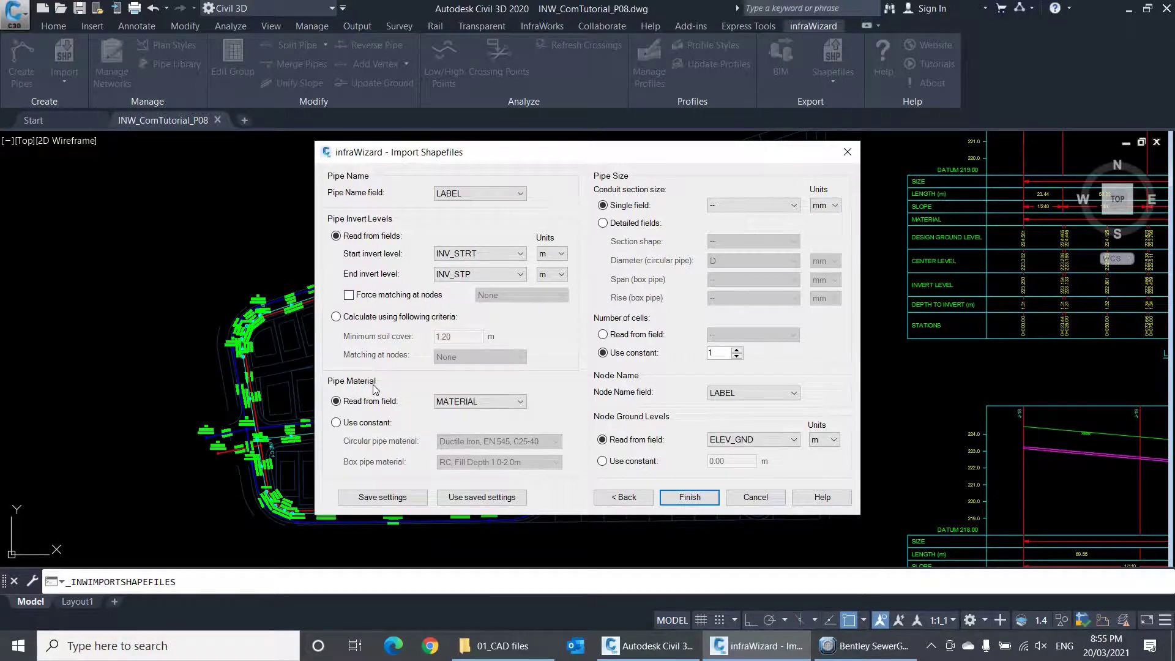
# - Explore the pipe material field choices and the constant circular pipe material option, and switch back to reading from the MATERIAL field
pyautogui.click(479, 403)
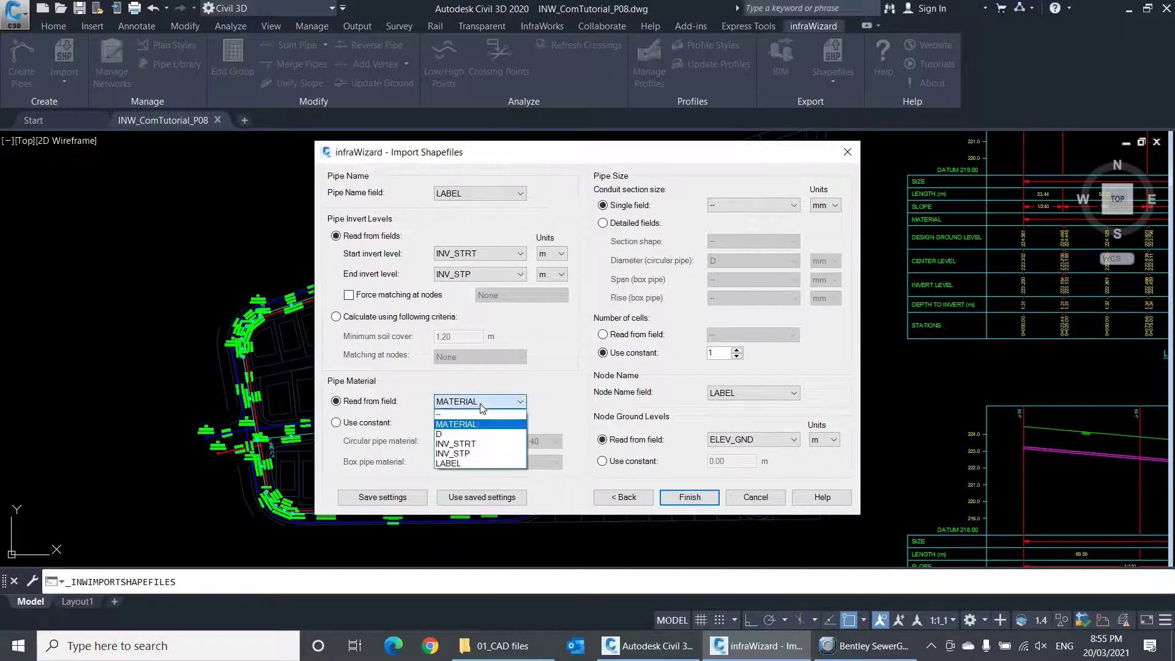
pyautogui.click(482, 402)
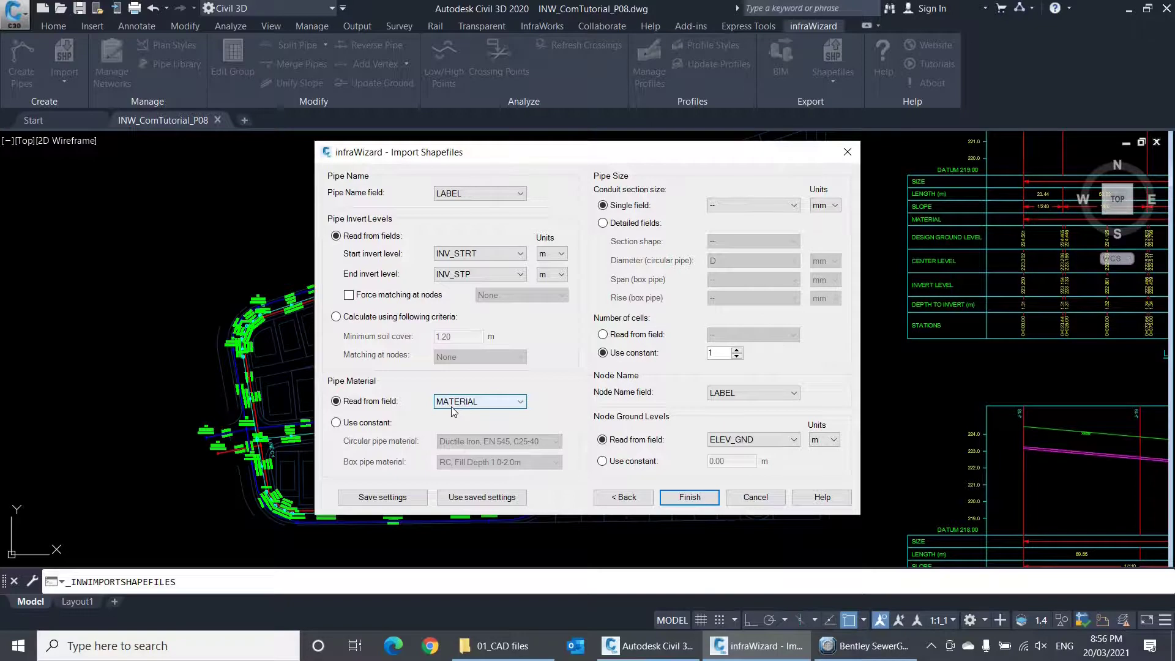
pyautogui.click(376, 427)
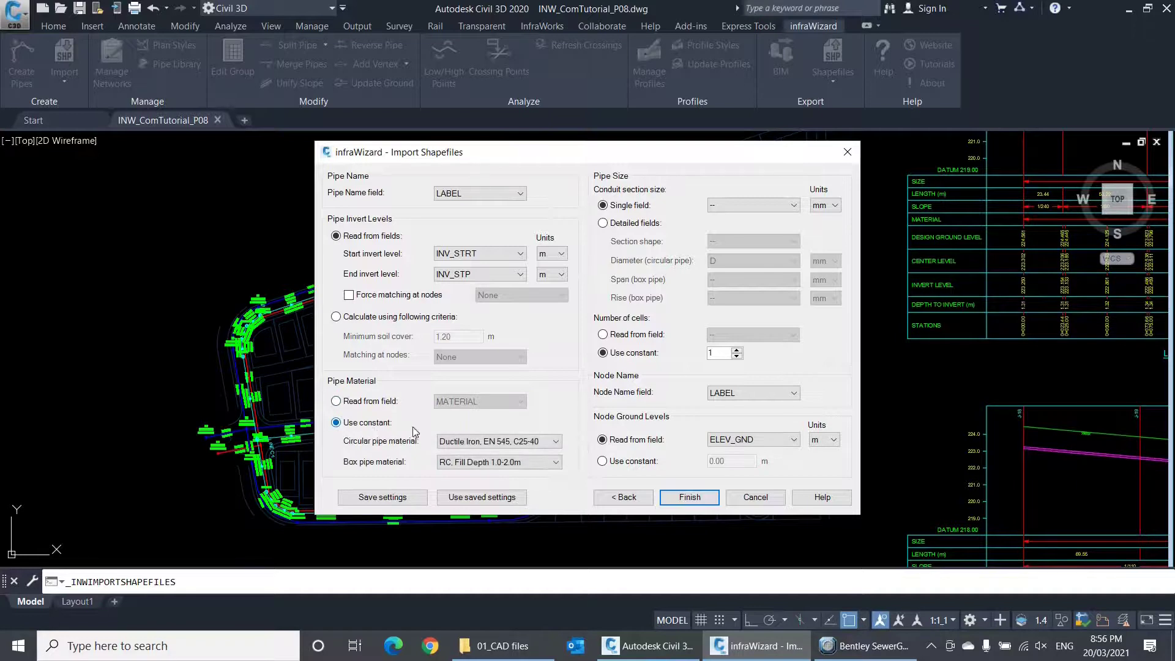
pyautogui.click(447, 443)
pyautogui.click(438, 440)
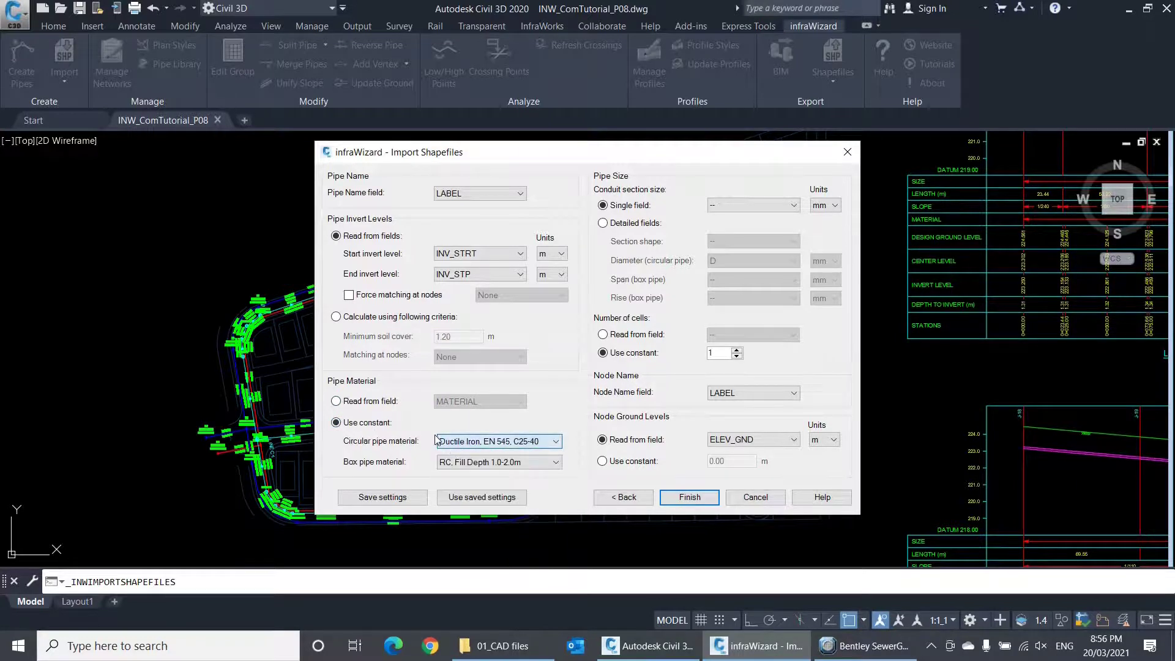
pyautogui.click(386, 409)
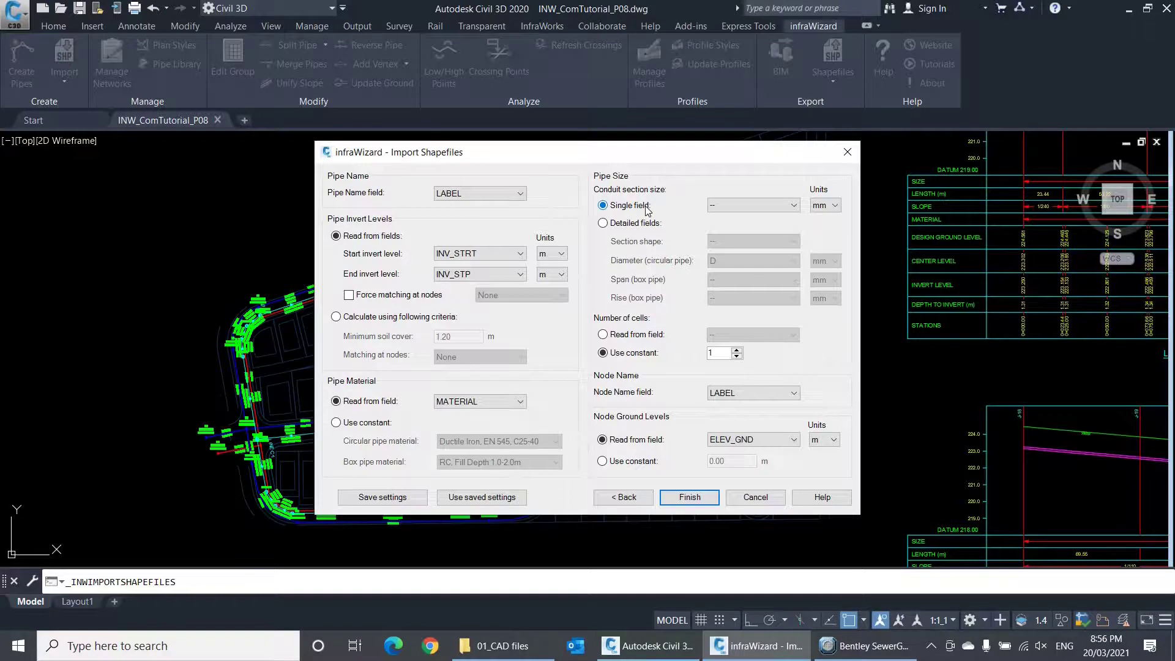
# - Read the conduit section size from the single field D and node ground levels from ELEV_GND, after checking the detailed-fields and constant-level alternatives
pyautogui.click(727, 205)
pyautogui.click(723, 236)
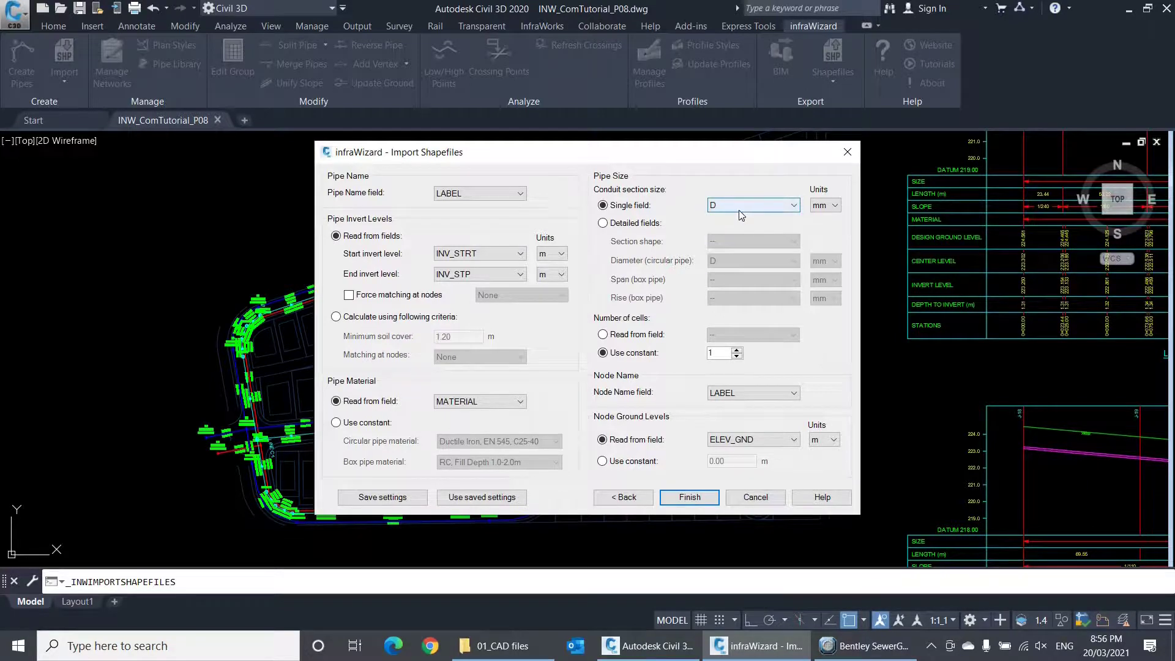
pyautogui.click(640, 226)
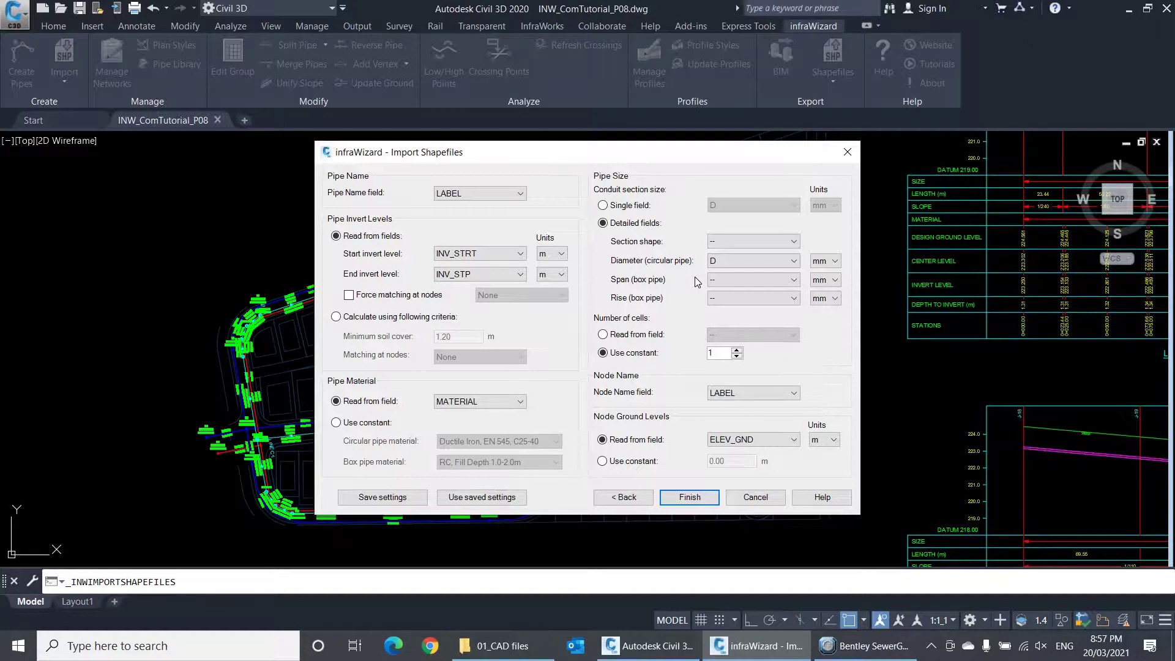
pyautogui.click(641, 208)
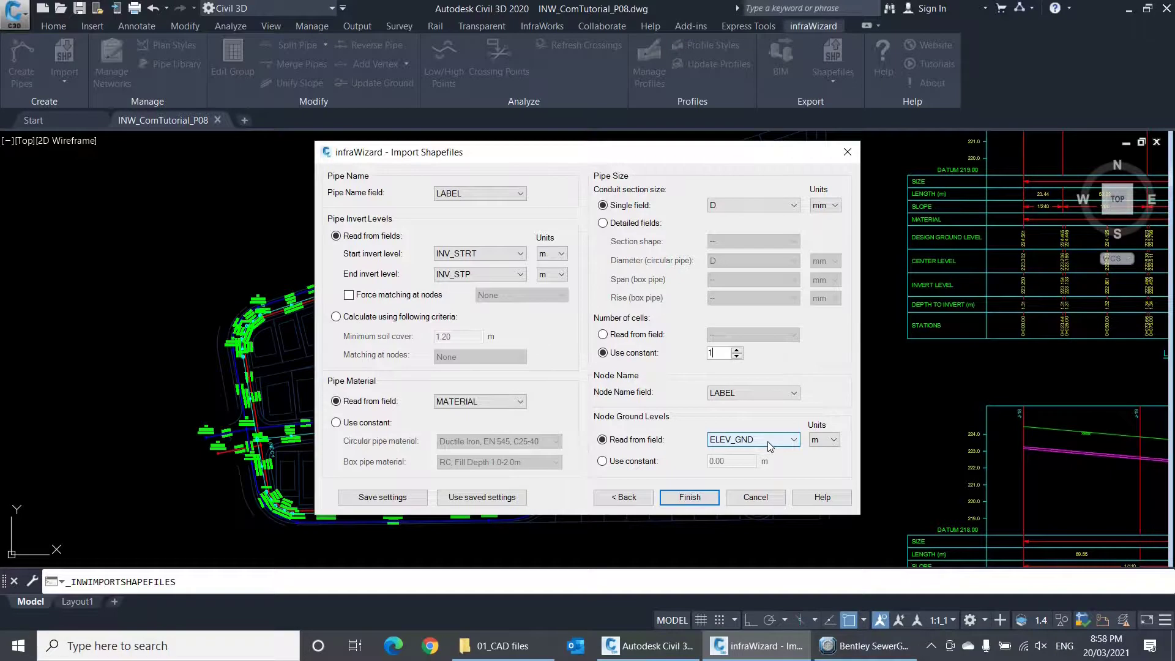
pyautogui.click(650, 462)
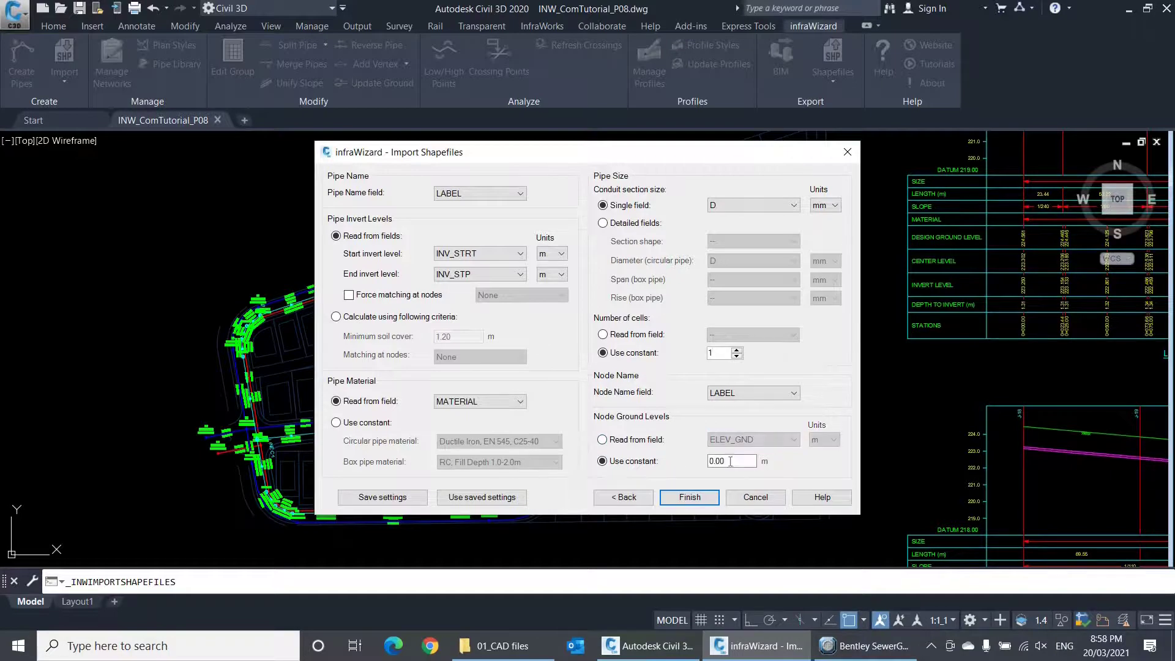
pyautogui.click(656, 443)
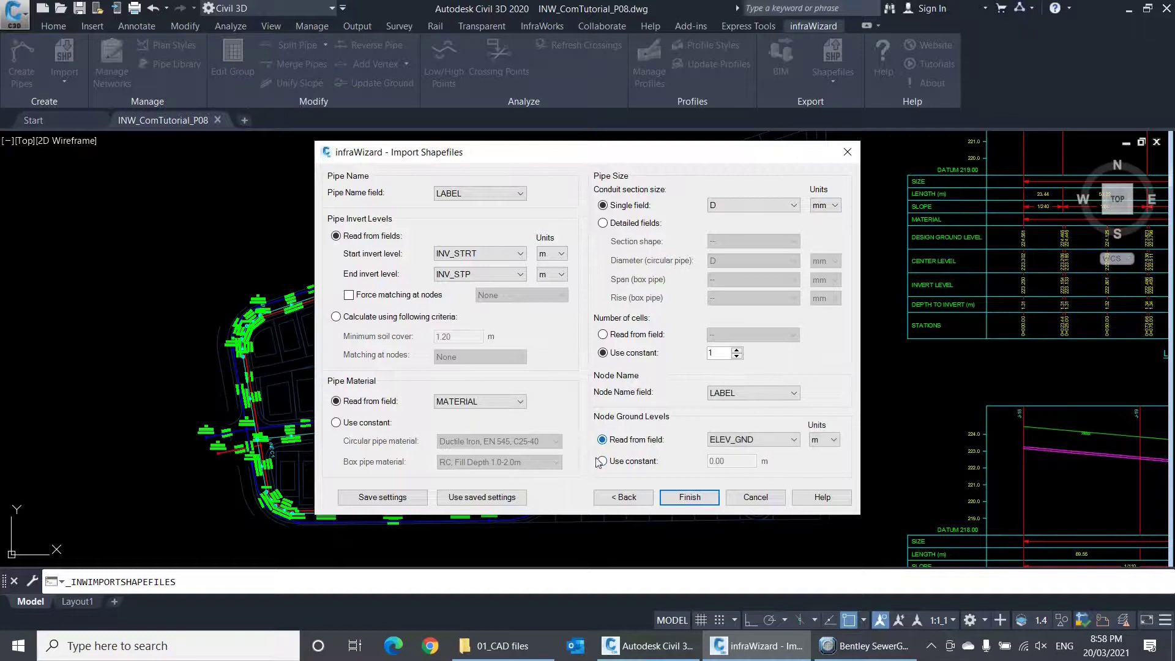
# - Save the import settings as INW_SHAPE_IMPORT_SETTINGS_INW_ComTutorial_P08.inw and finish the shapefile import
pyautogui.click(388, 499)
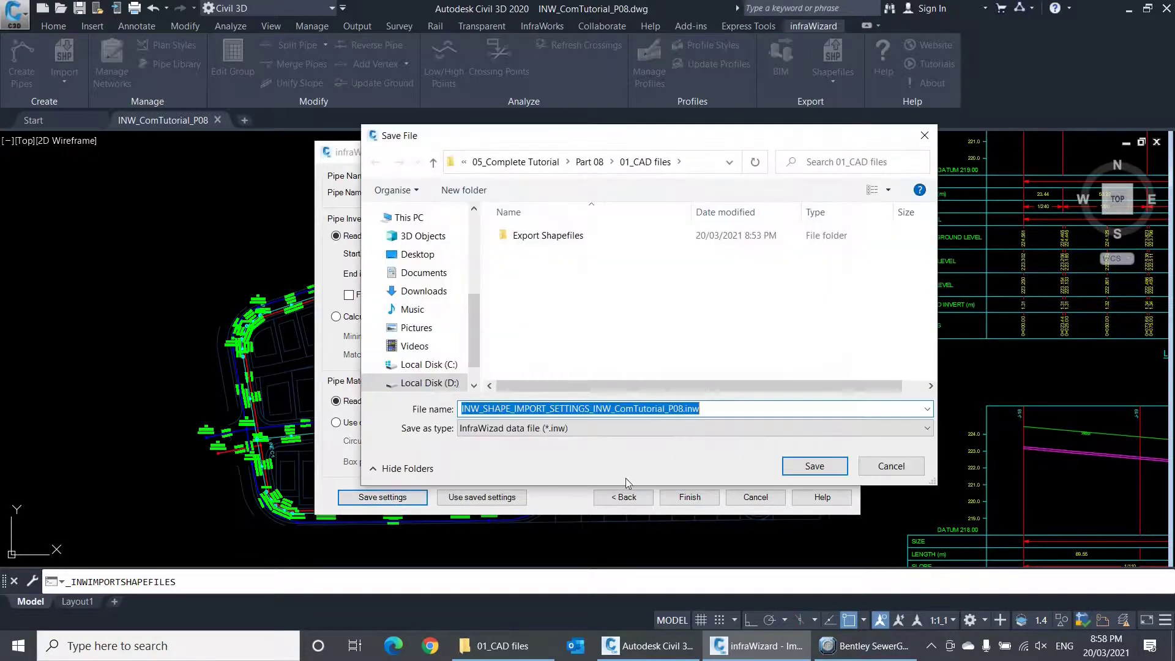
pyautogui.click(800, 465)
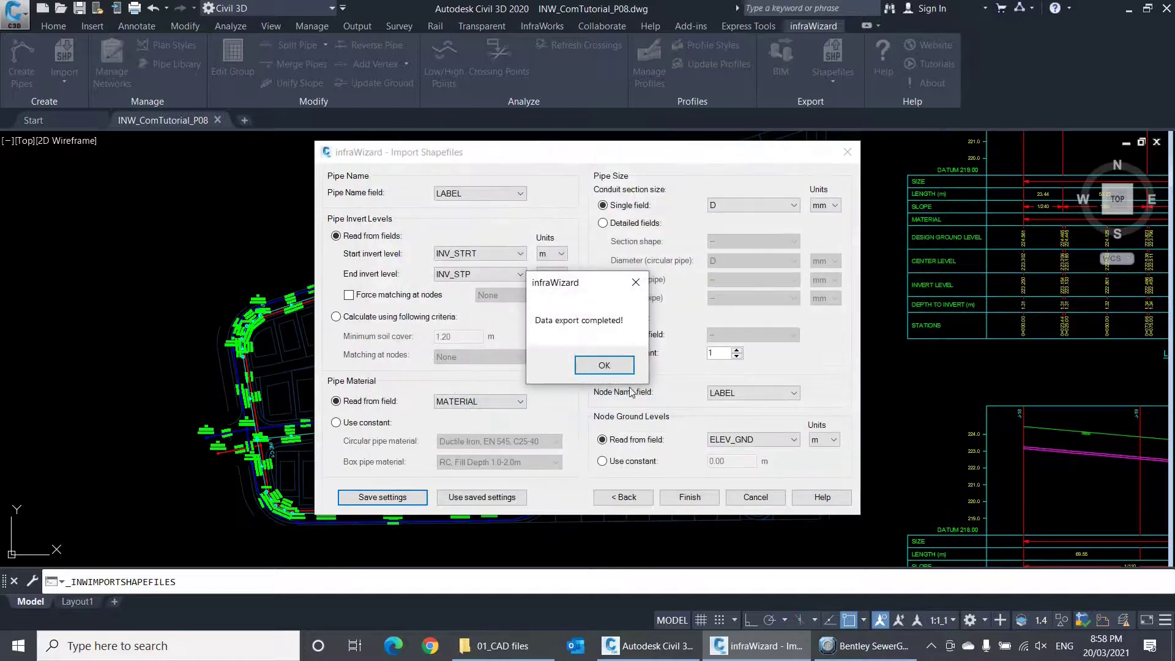
pyautogui.click(619, 368)
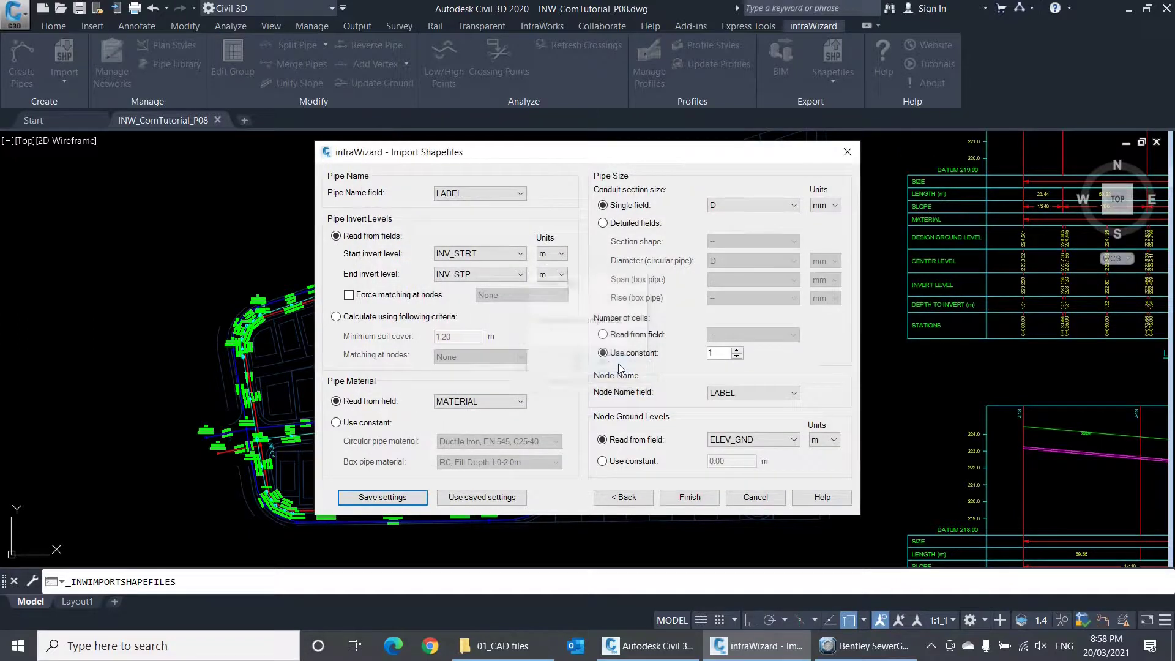
pyautogui.click(690, 496)
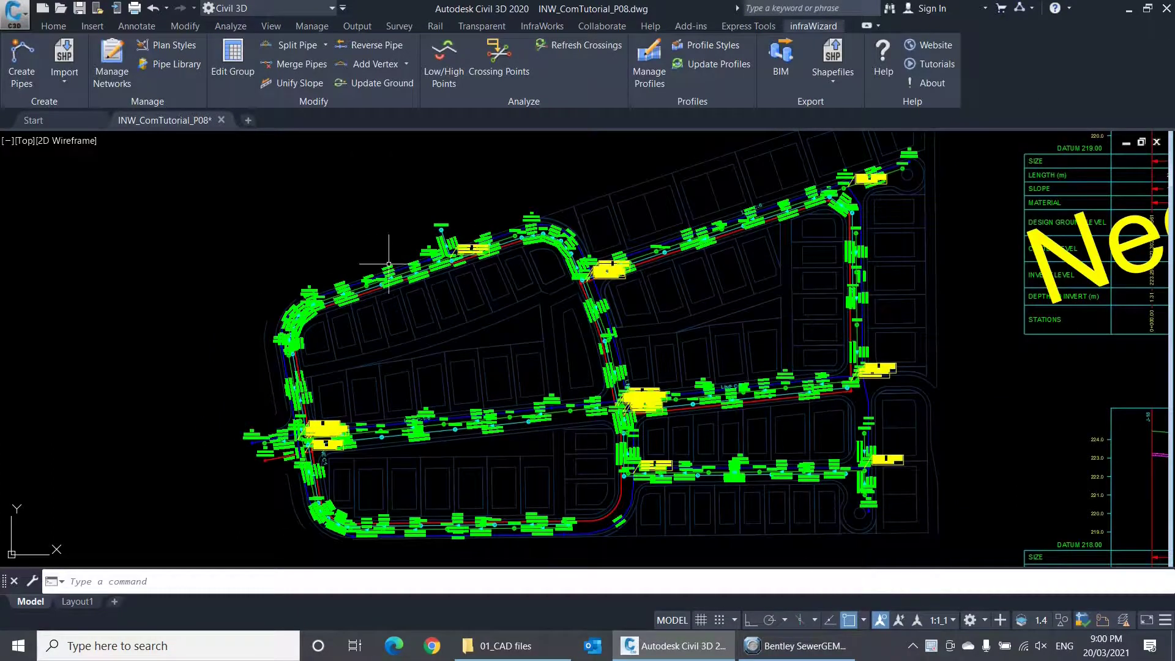
# - In the infraWizard network manager, turn off the display of all networks except SW and apply the change
pyautogui.click(122, 84)
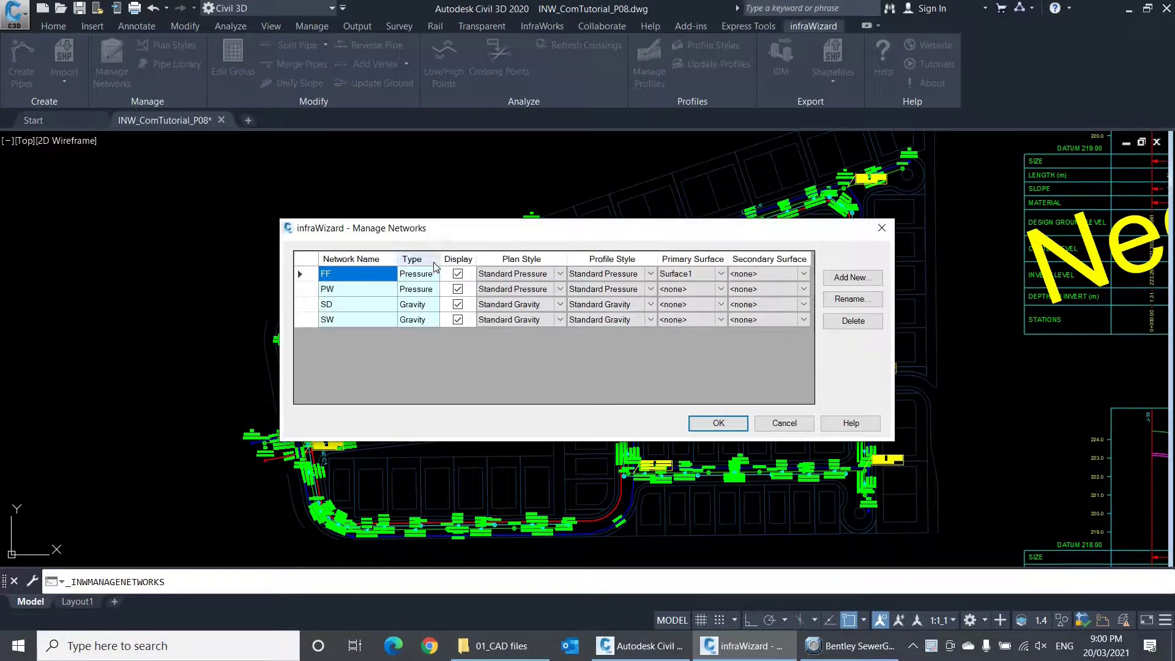
pyautogui.rightClick(458, 262)
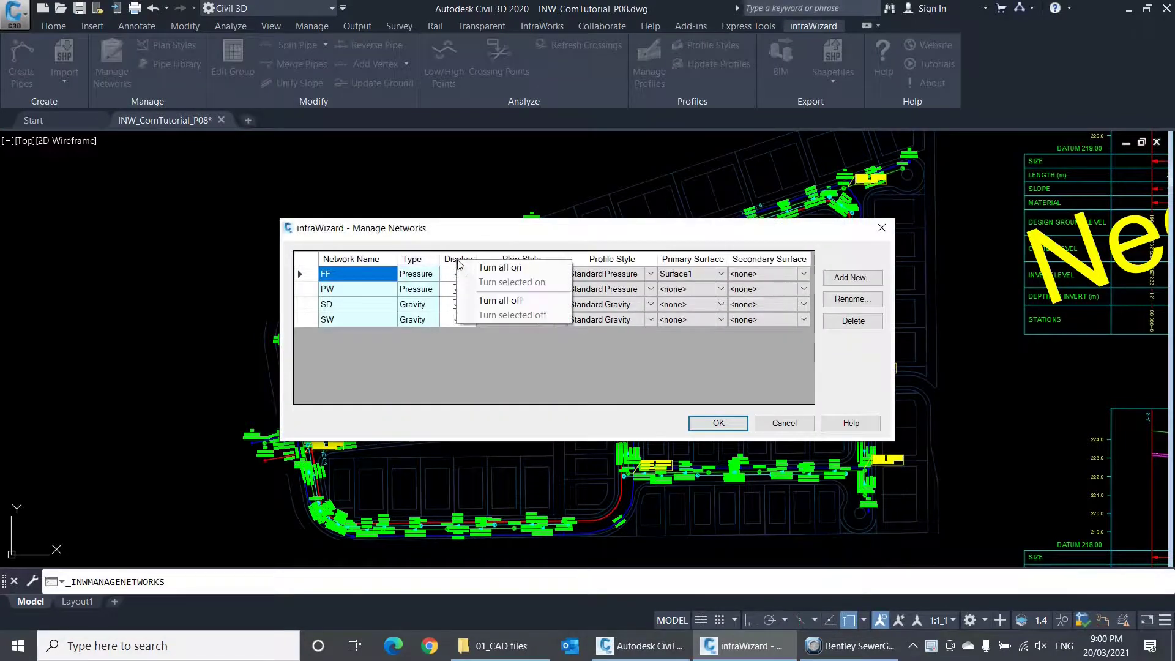
pyautogui.click(475, 300)
pyautogui.click(457, 319)
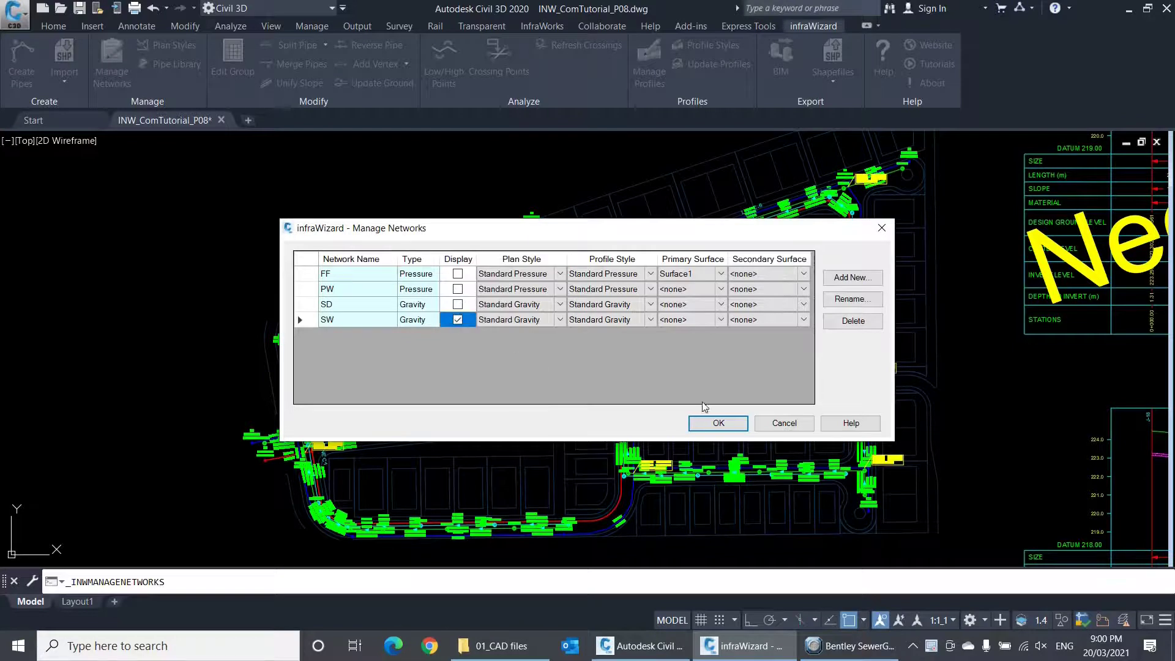
pyautogui.click(715, 423)
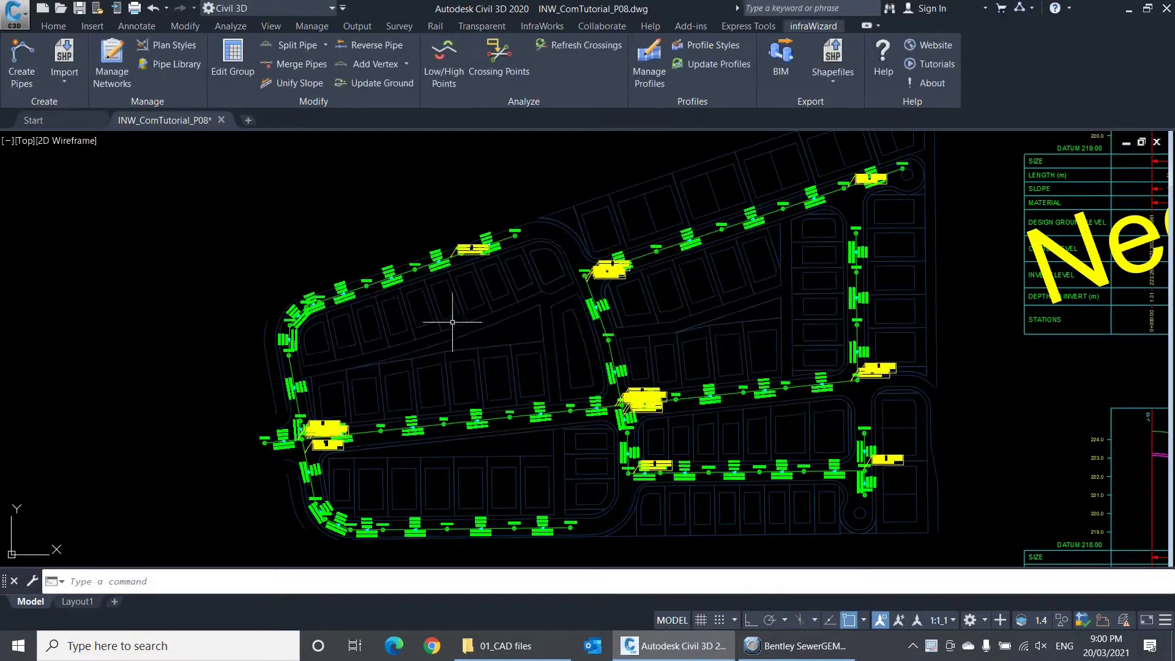
# - Examine the imported SW network's pipe sizes, slopes, invert levels and manhole names in plan, from the MH-K-1 branch to Outlet_K
pyautogui.scroll(5, 387, 294)
pyautogui.moveTo(389, 315); pyautogui.dragTo(522, 279, button='middle')
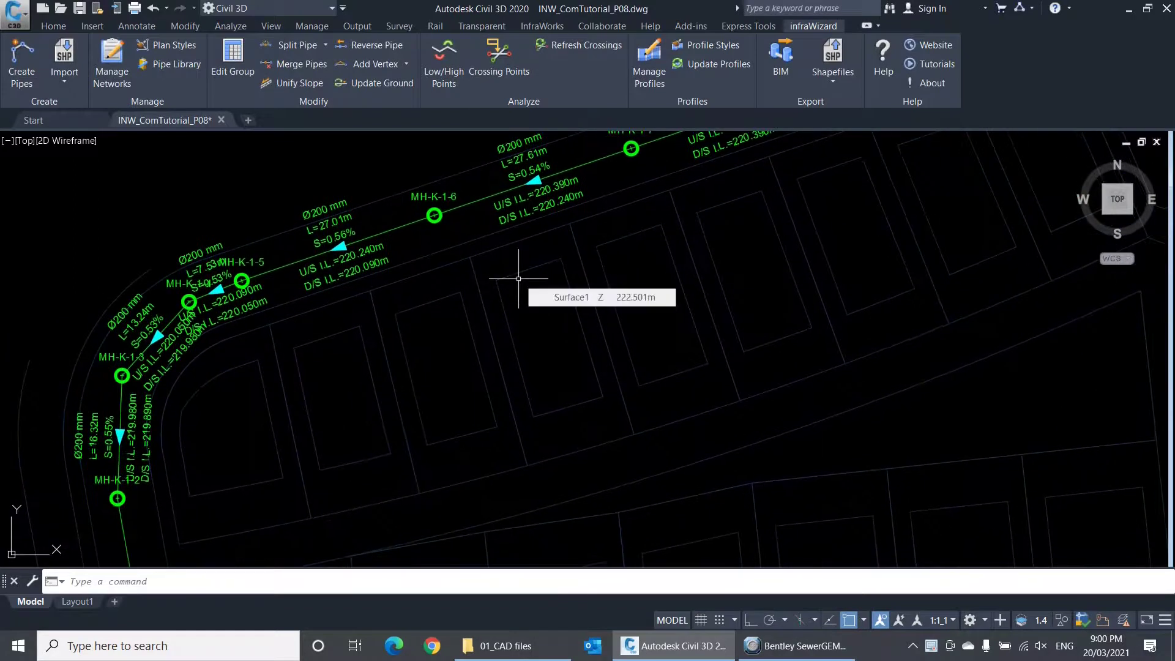
pyautogui.moveTo(467, 304); pyautogui.dragTo(688, 193, button='middle')
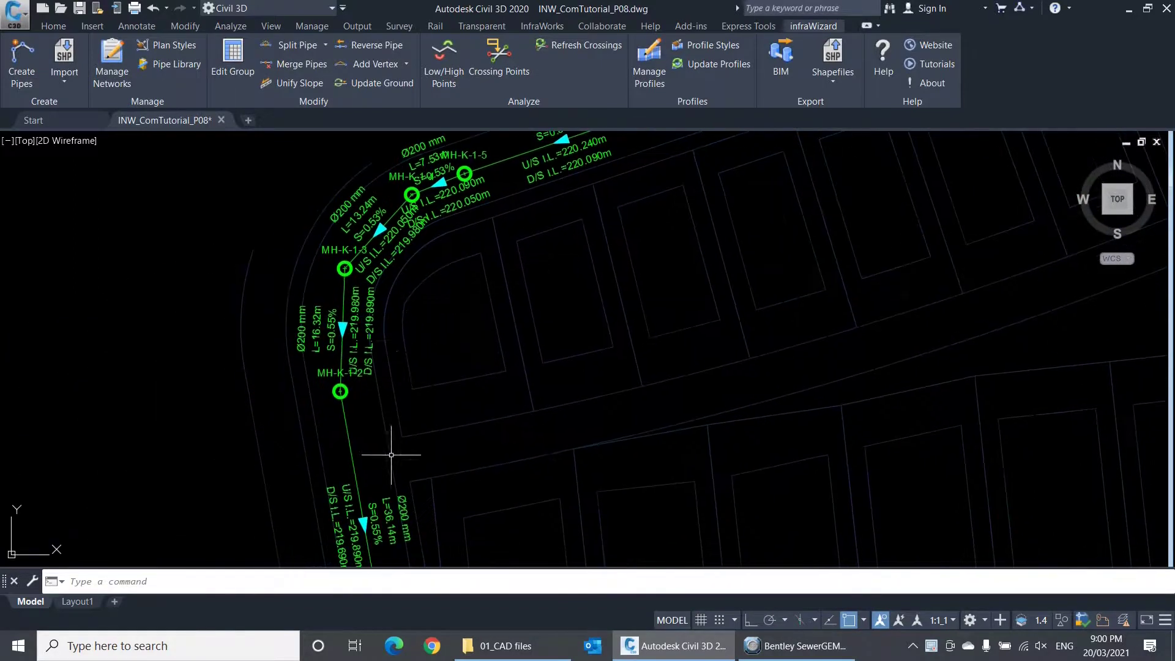
pyautogui.moveTo(388, 461); pyautogui.dragTo(388, 288, button='middle')
pyautogui.moveTo(419, 371); pyautogui.dragTo(365, 340, button='middle')
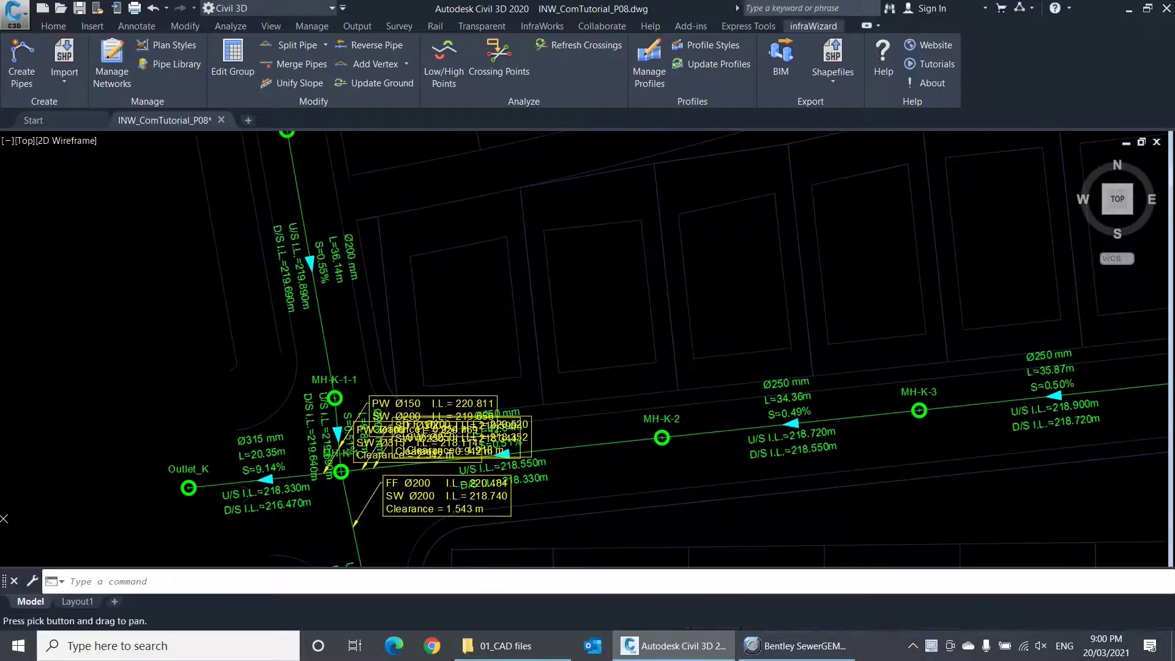
pyautogui.scroll(2, 793, 387)
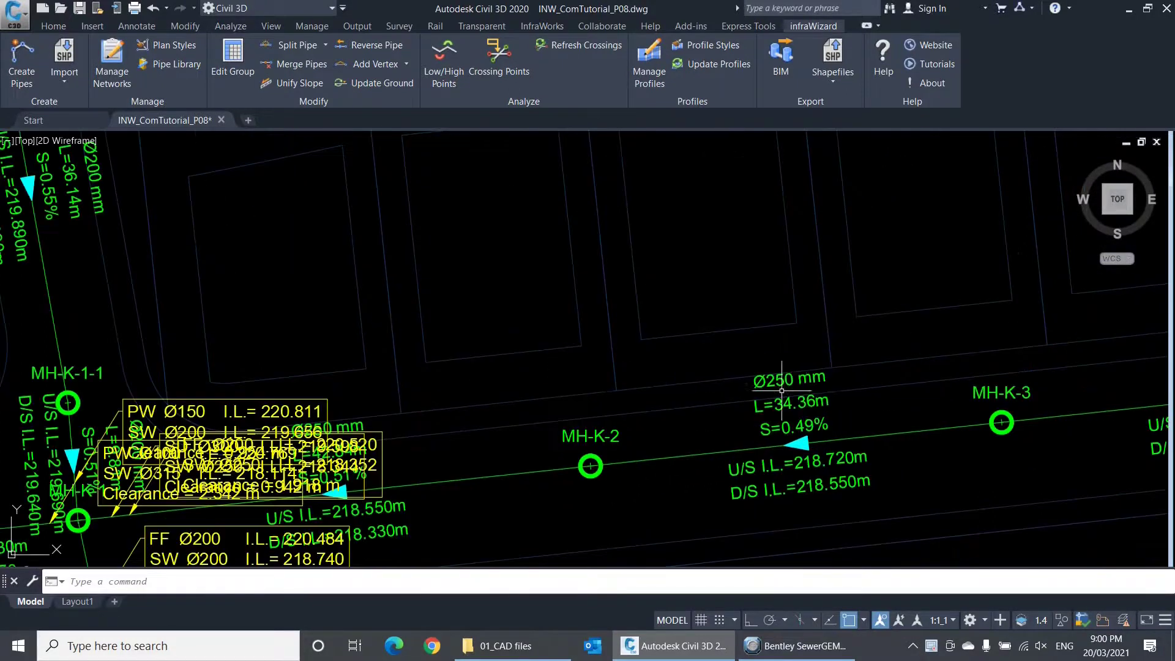
pyautogui.moveTo(757, 392)
pyautogui.mouseDown(button='middle')
pyautogui.moveTo(452, 394)
pyautogui.moveTo(979, 405)
pyautogui.moveTo(955, 402)
pyautogui.moveTo(964, 422)
pyautogui.mouseUp(button='middle')
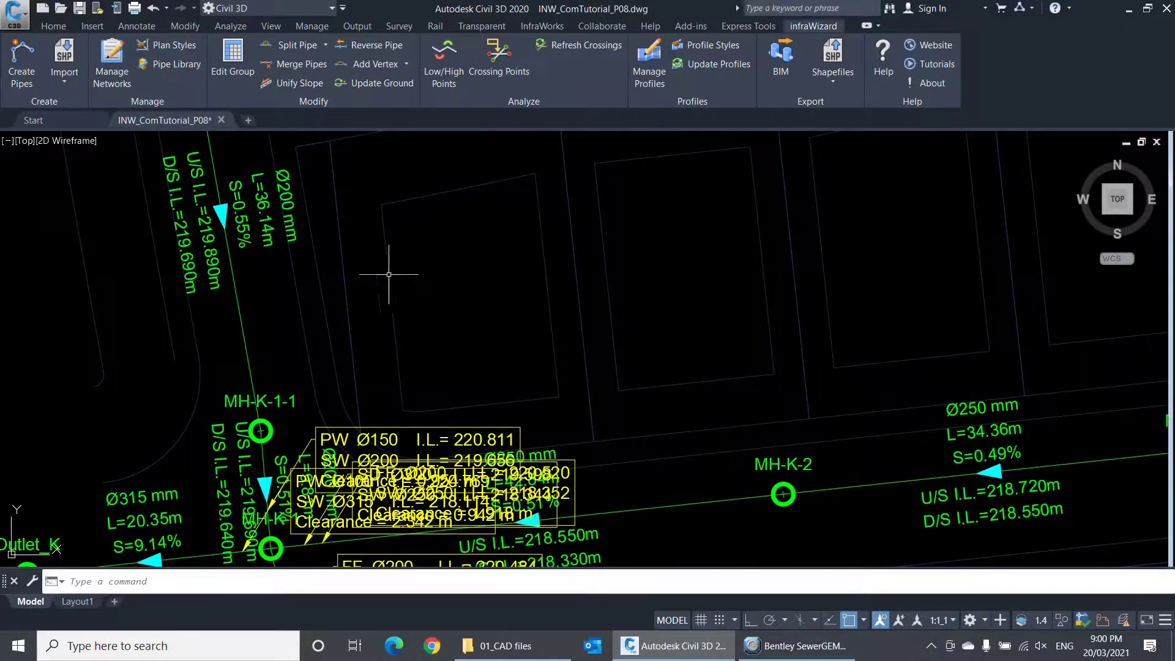
pyautogui.moveTo(312, 251); pyautogui.dragTo(468, 234, button='middle')
pyautogui.moveTo(435, 309); pyautogui.dragTo(428, 379, button='middle')
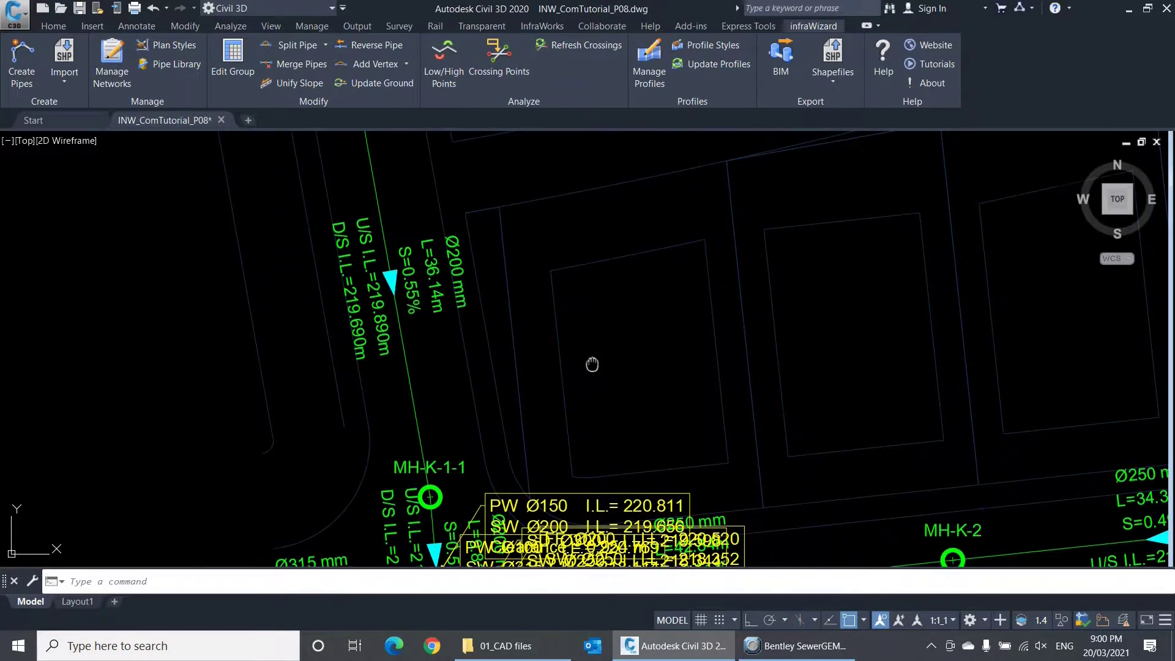
pyautogui.moveTo(592, 367); pyautogui.dragTo(430, 226, button='middle')
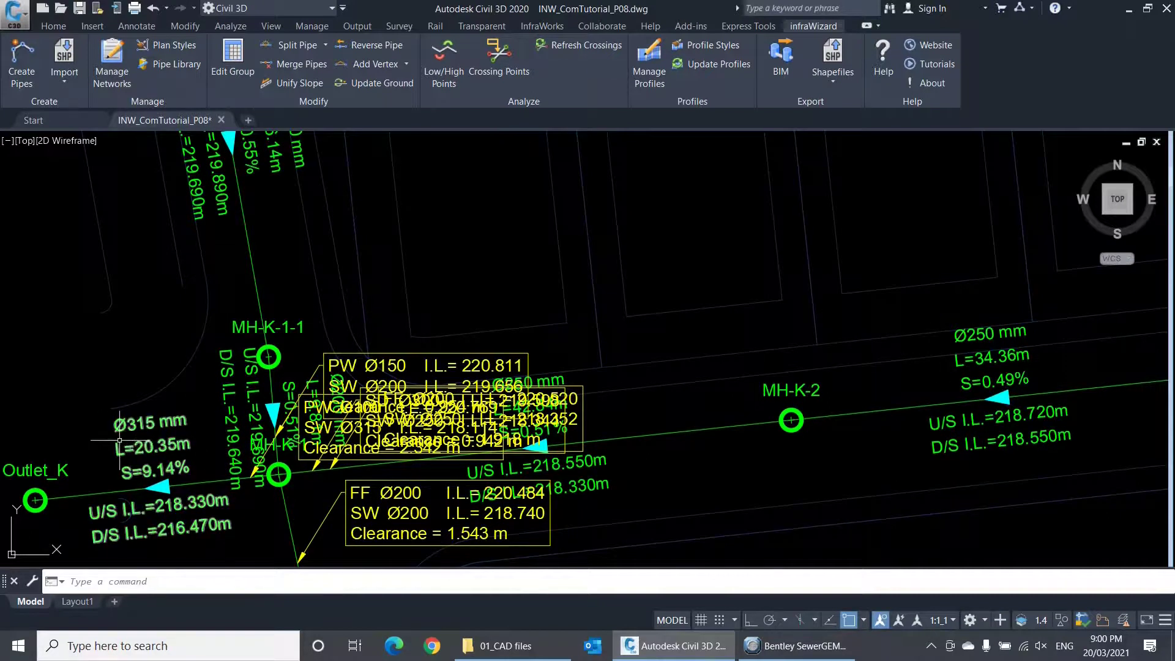
pyautogui.moveTo(132, 432); pyautogui.dragTo(130, 348, button='middle')
pyautogui.scroll(-6, 221, 423)
pyautogui.scroll(-2, 222, 422)
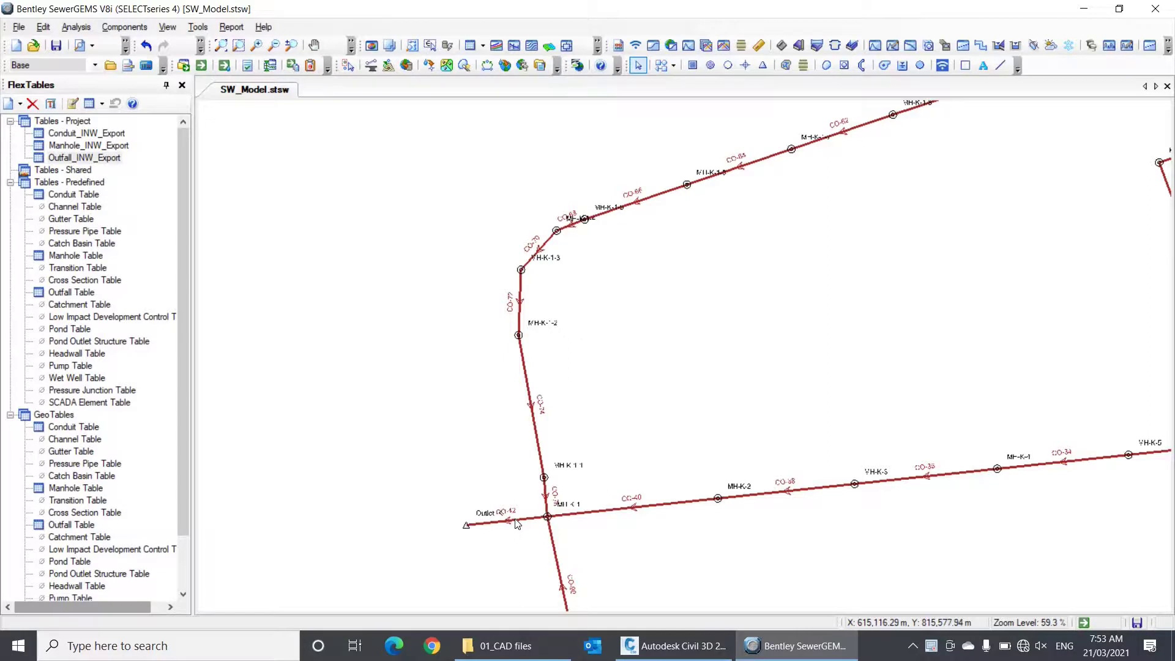
# - In SewerGEMS, set the Number of Barrels of conduit CO-42 to 3 and close its properties
pyautogui.doubleClick(516, 521)
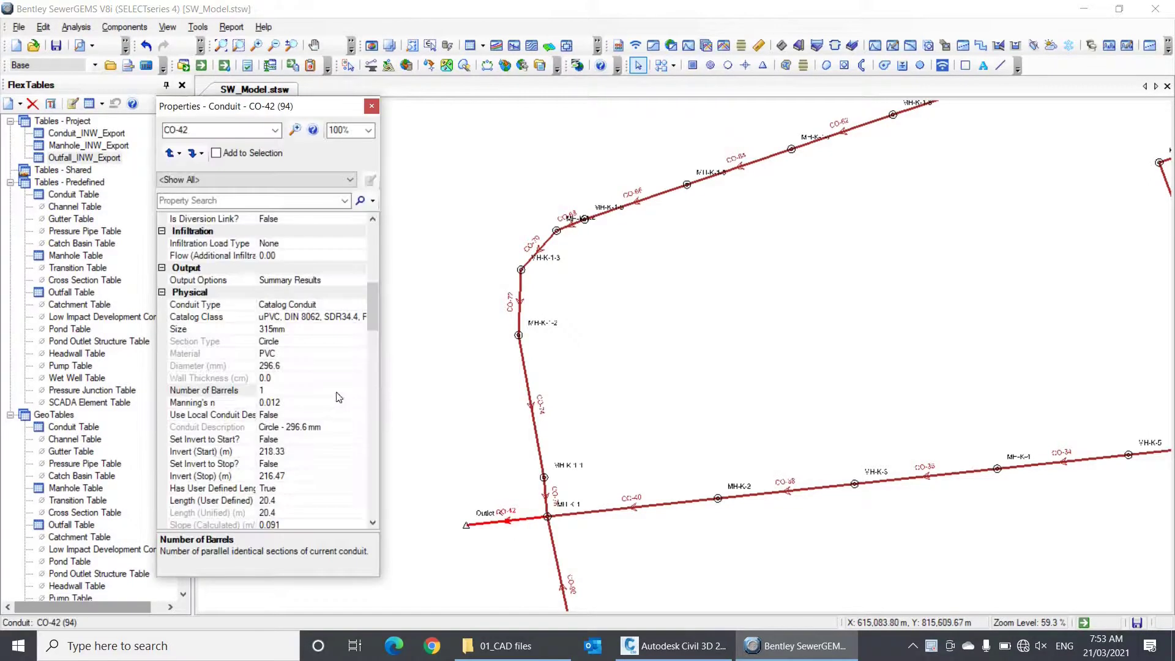
pyautogui.click(337, 392)
pyautogui.click(248, 390)
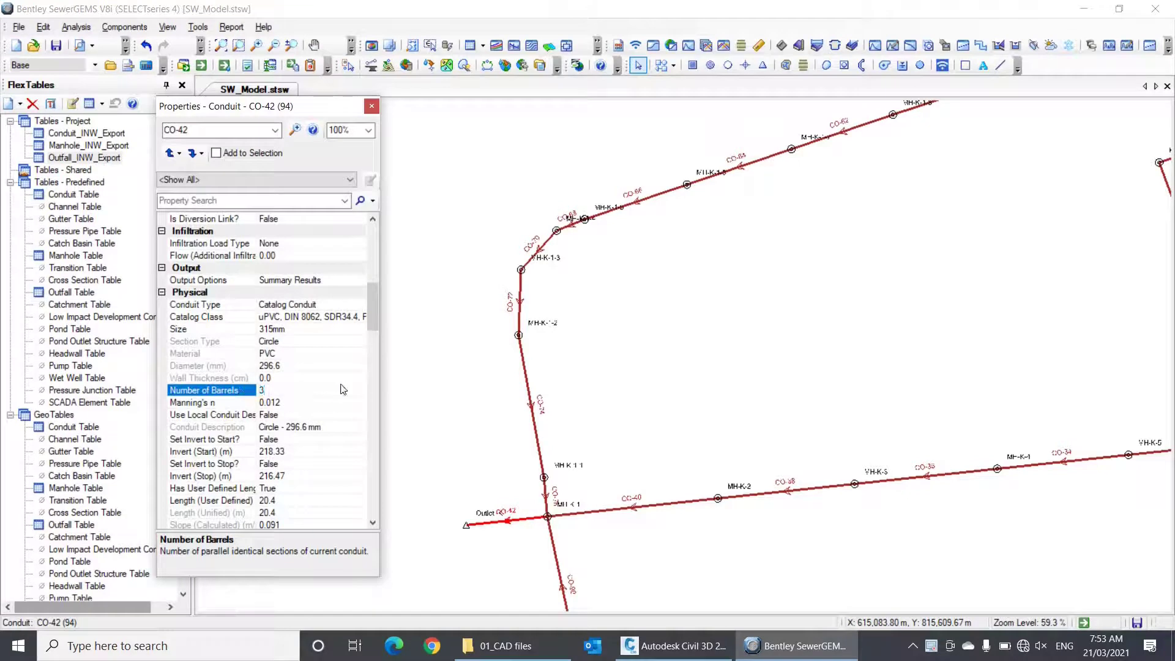
pyautogui.click(372, 107)
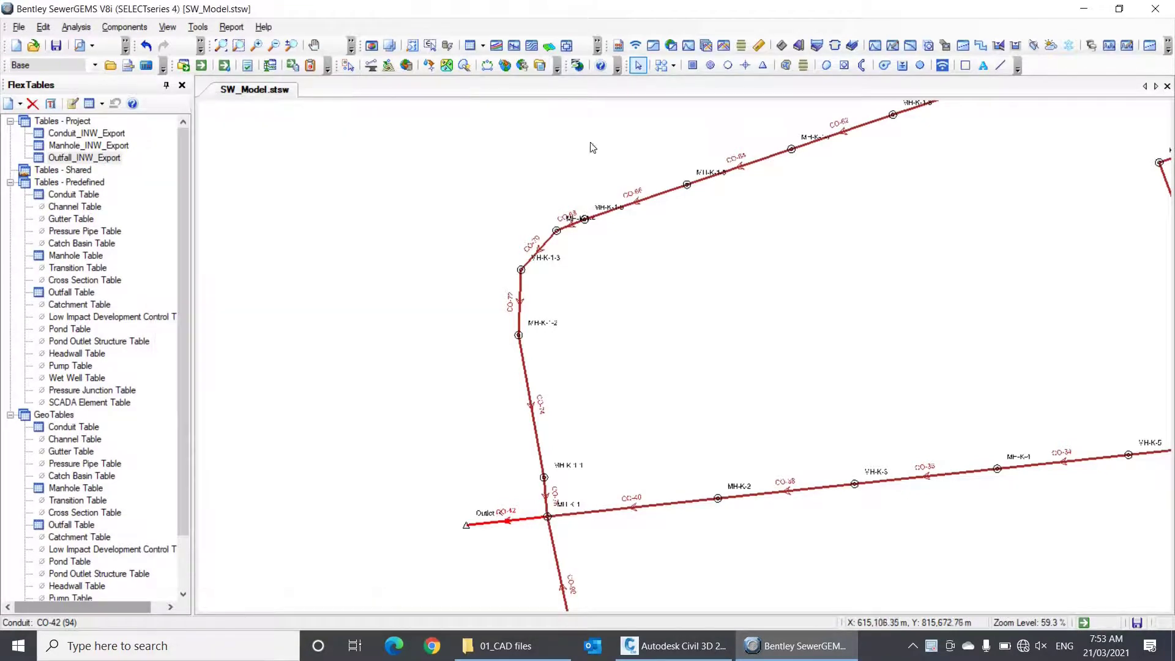
pyautogui.click(588, 161)
# - Open the Conduit Catalog and add a new conduit class named Box sections
pyautogui.click(799, 46)
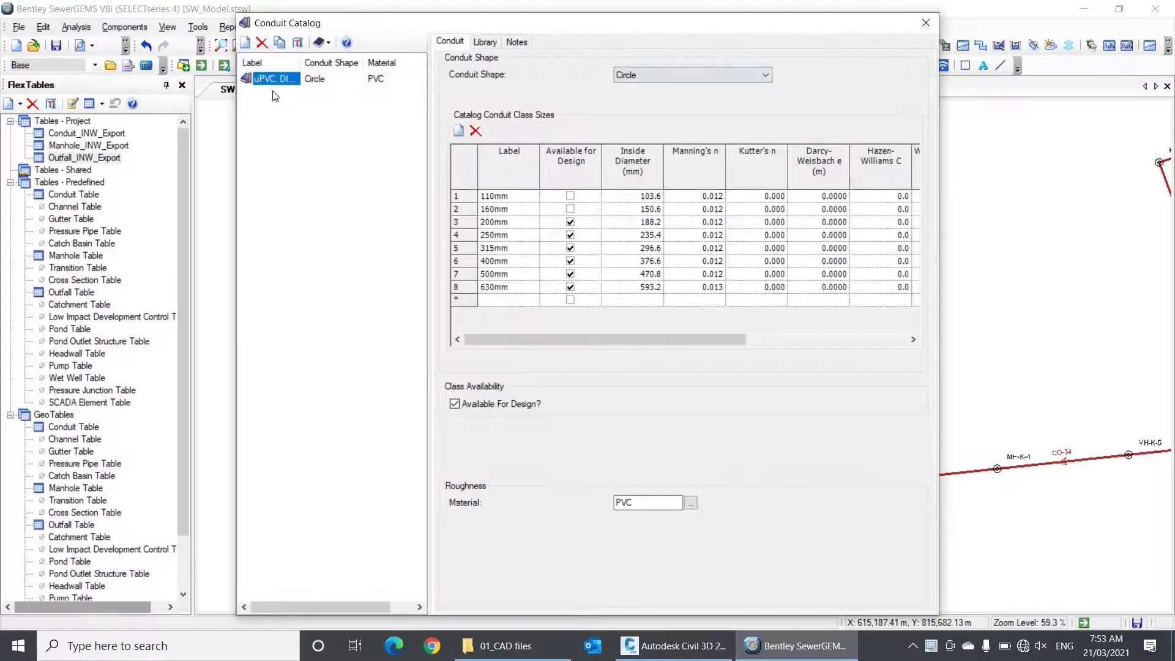
pyautogui.click(245, 44)
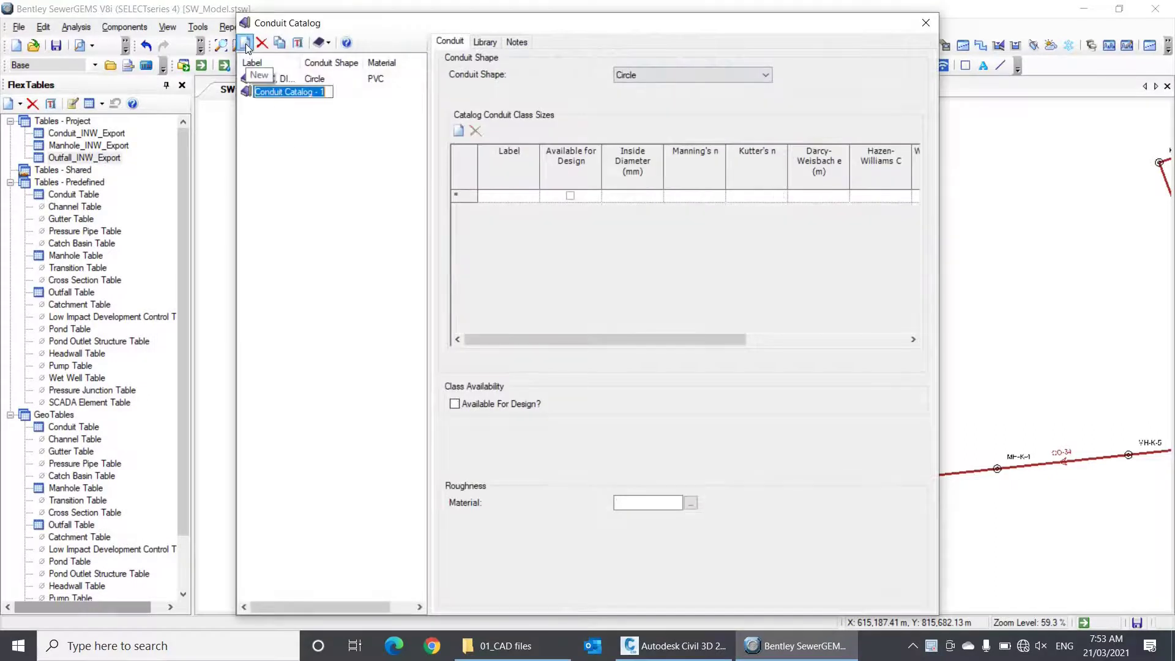
pyautogui.write('Box s')
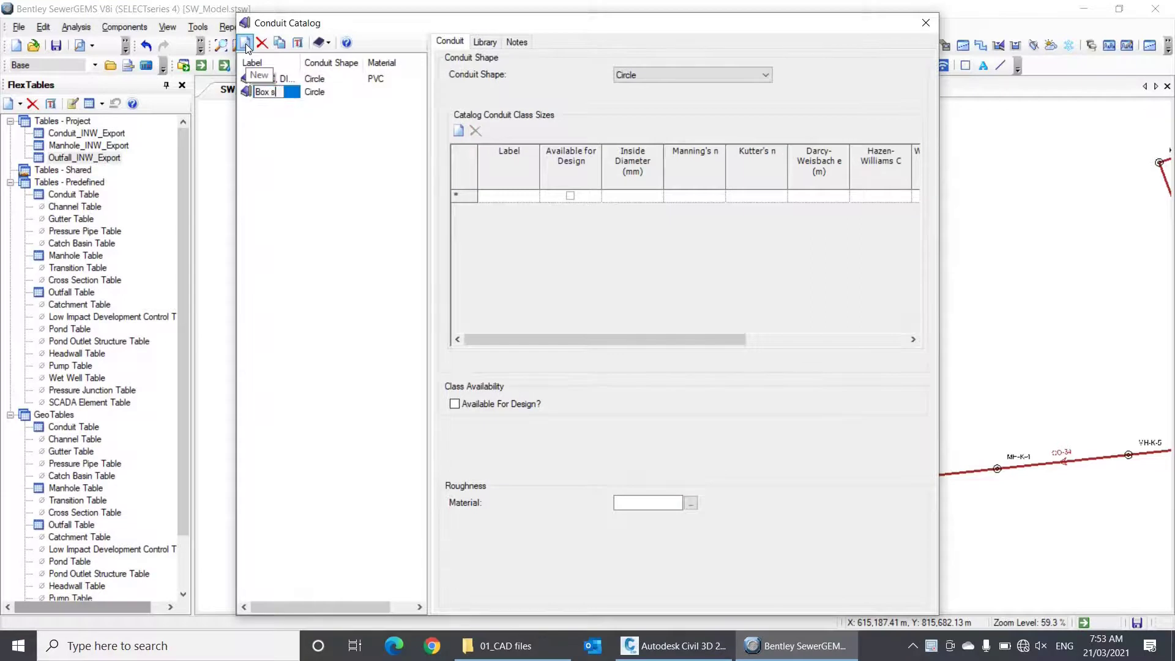
pyautogui.write('etion')
pyautogui.write('s')
pyautogui.press('Return')
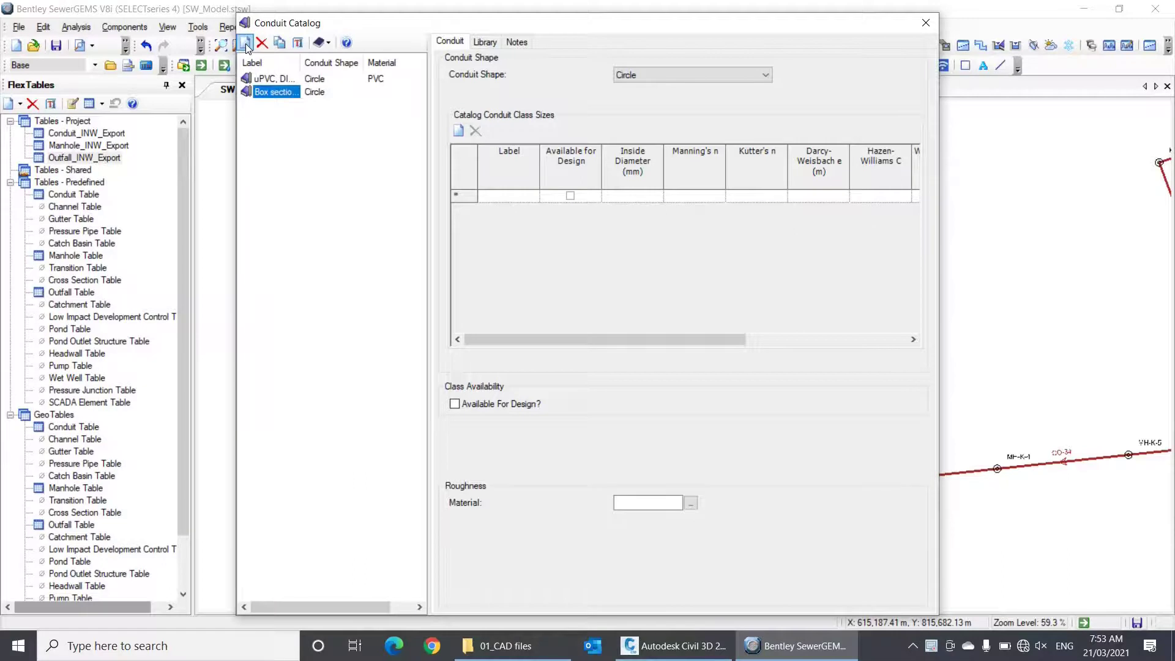
# - Set the Box sections class to the Box conduit shape and add a size labelled 3000x2000
pyautogui.click(666, 74)
pyautogui.click(631, 98)
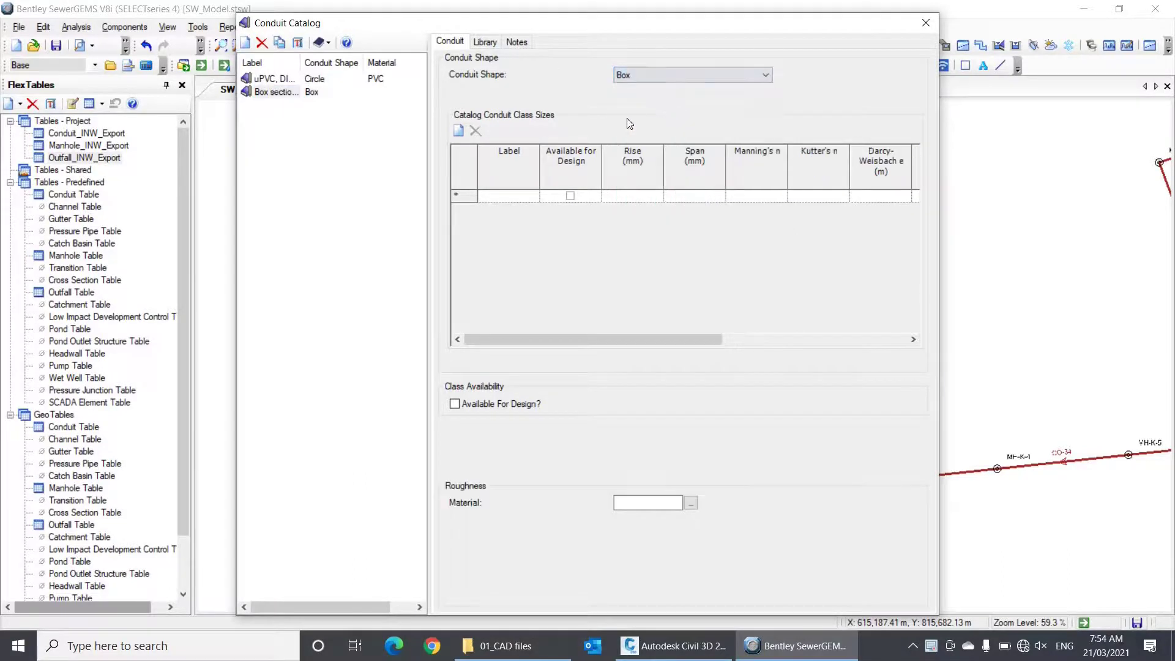
pyautogui.click(513, 197)
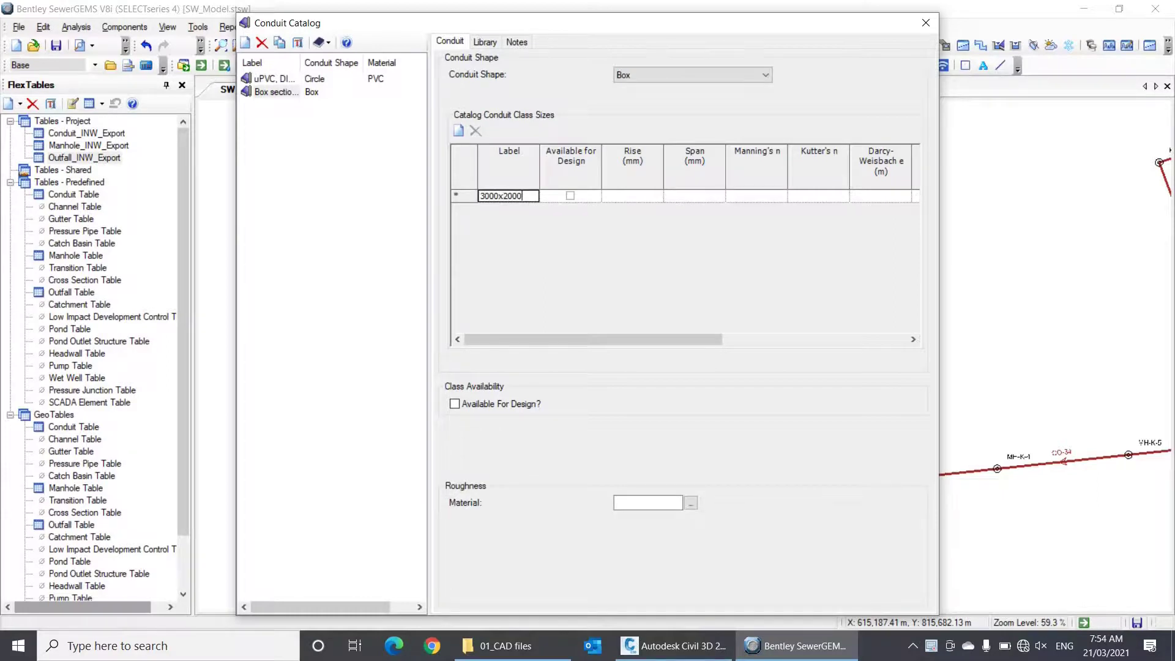
pyautogui.press('Return')
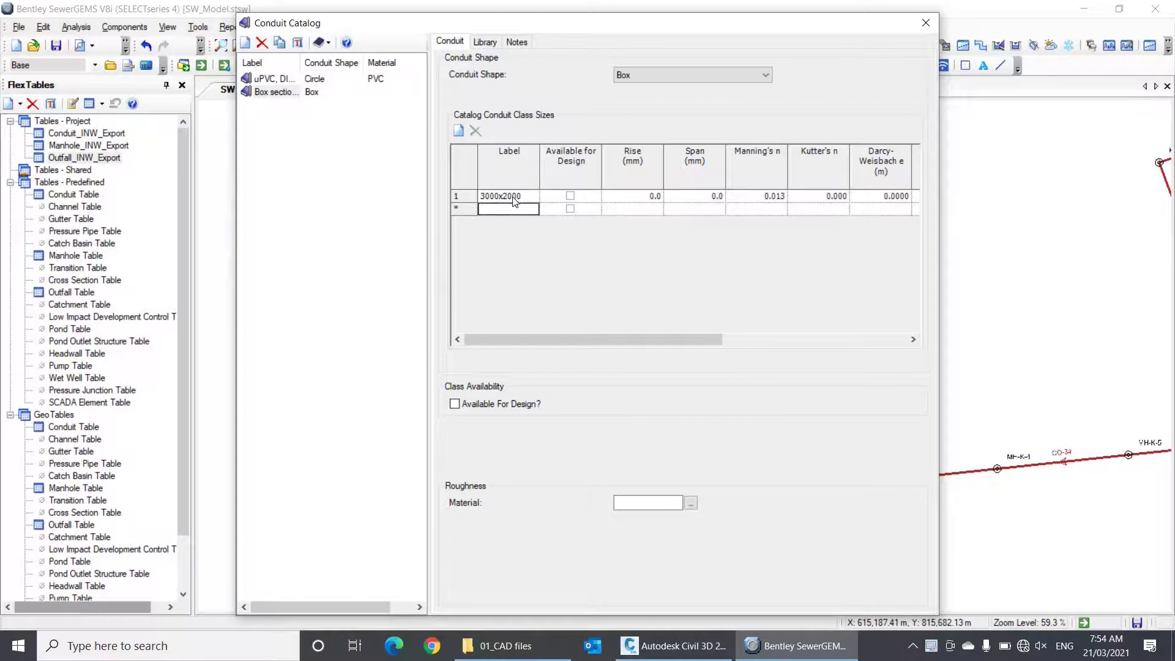
# - Set the 3000x2000 size's rise to 2000 mm and its span to 3000 mm
pyautogui.click(632, 196)
pyautogui.write('2,0')
pyautogui.write('000')
pyautogui.press('Return')
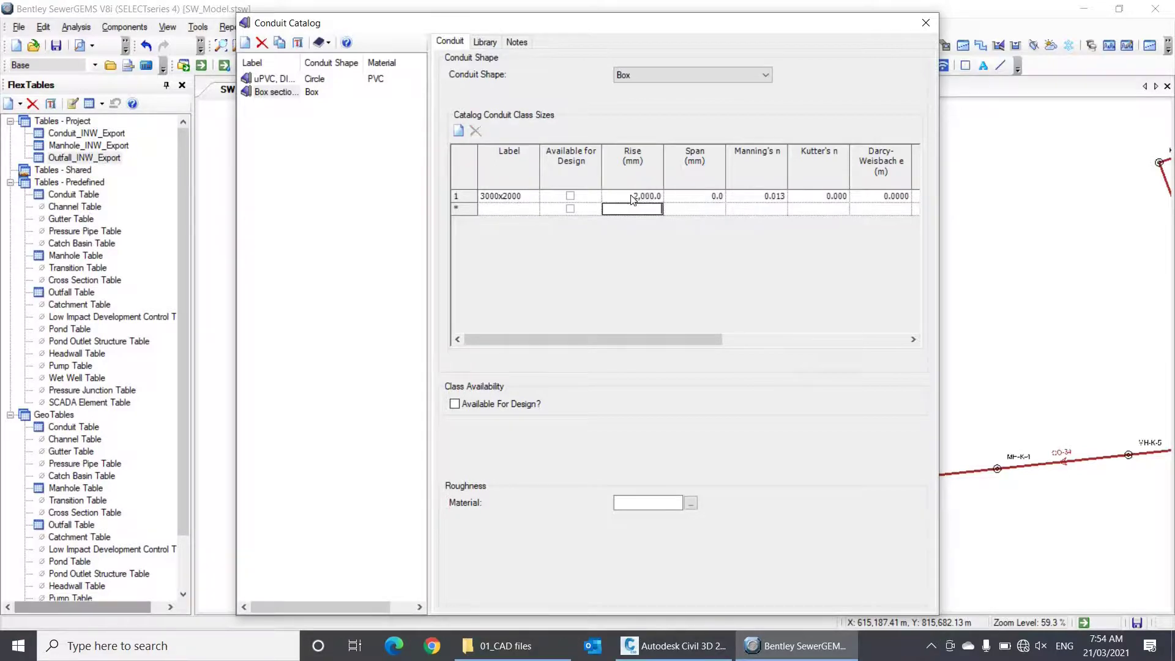
pyautogui.click(692, 196)
pyautogui.write('3000')
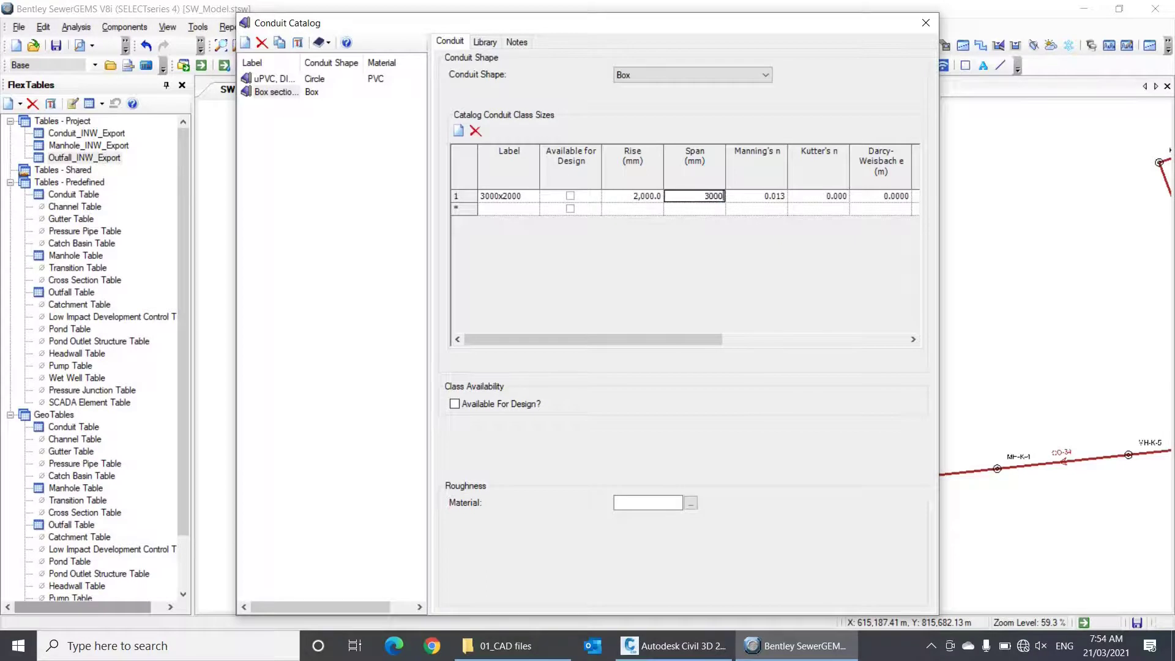
pyautogui.press('Return')
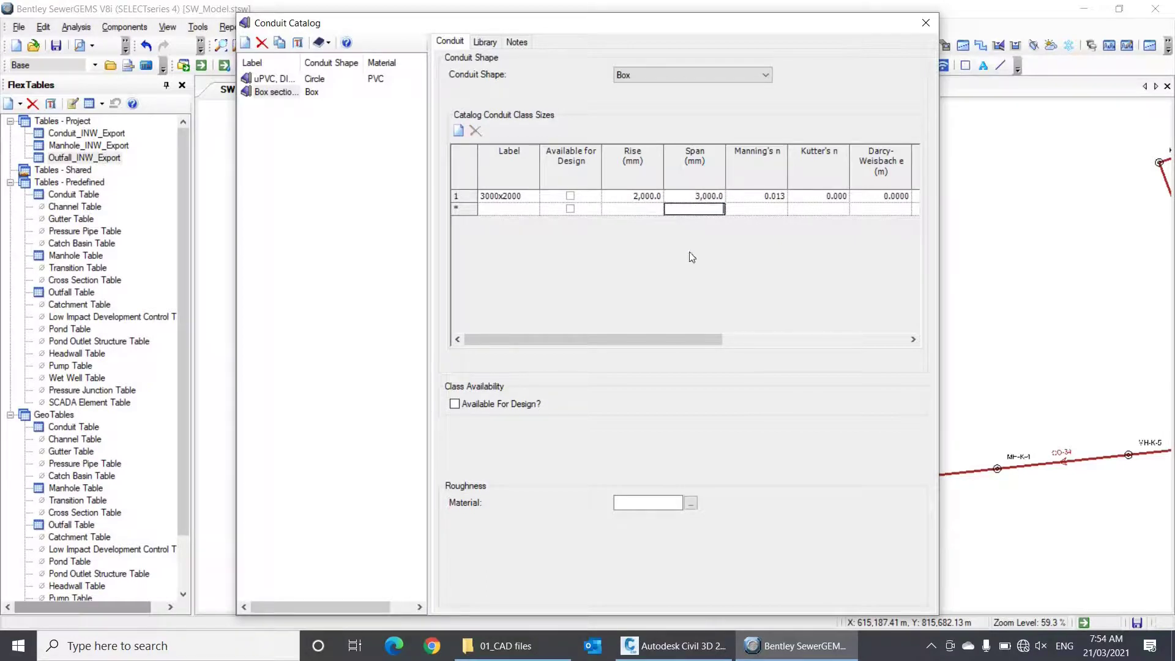
# - Assign Concrete from the material library to the Box sections class and close the Conduit Catalog
pyautogui.click(690, 503)
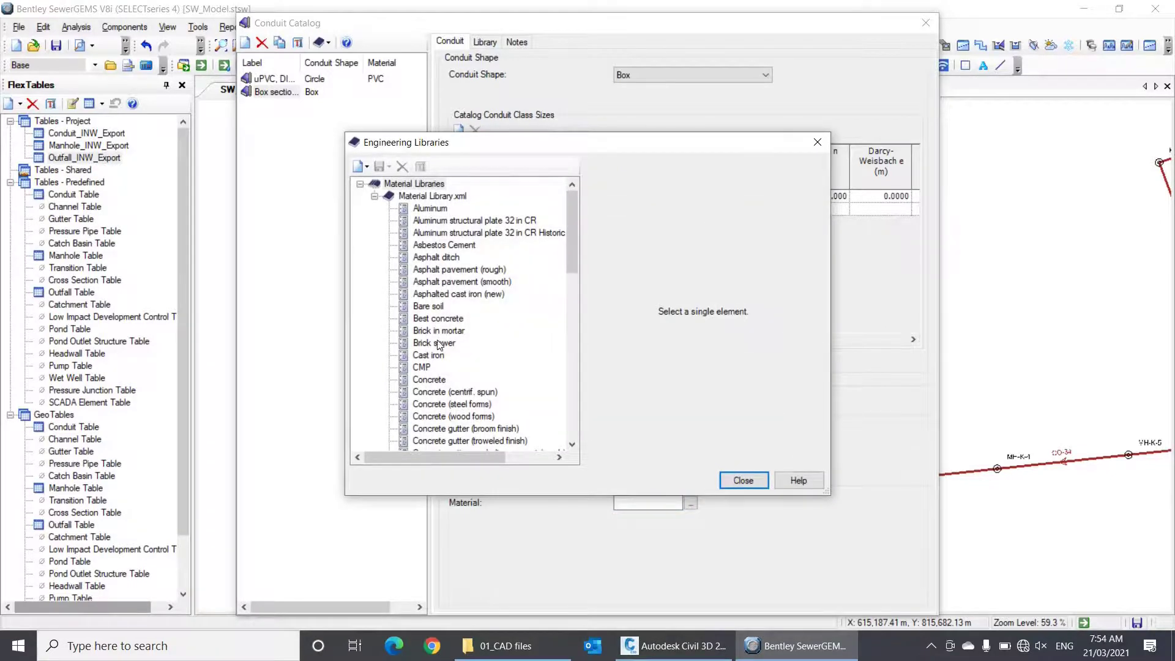
pyautogui.click(432, 380)
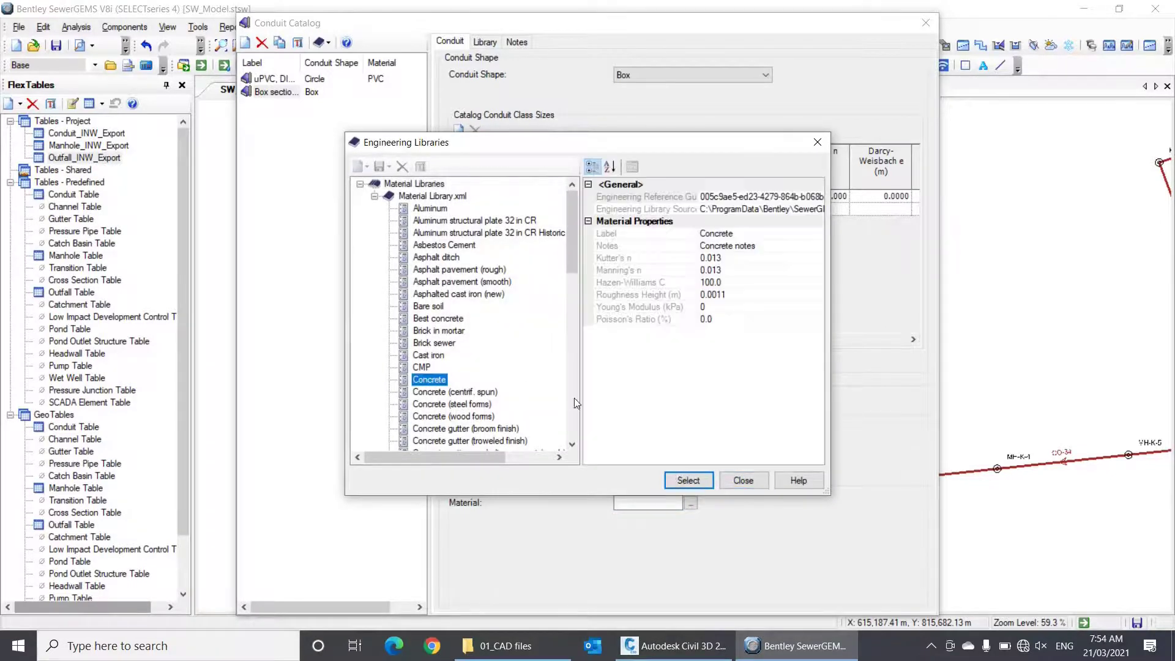
pyautogui.click(676, 479)
pyautogui.click(646, 373)
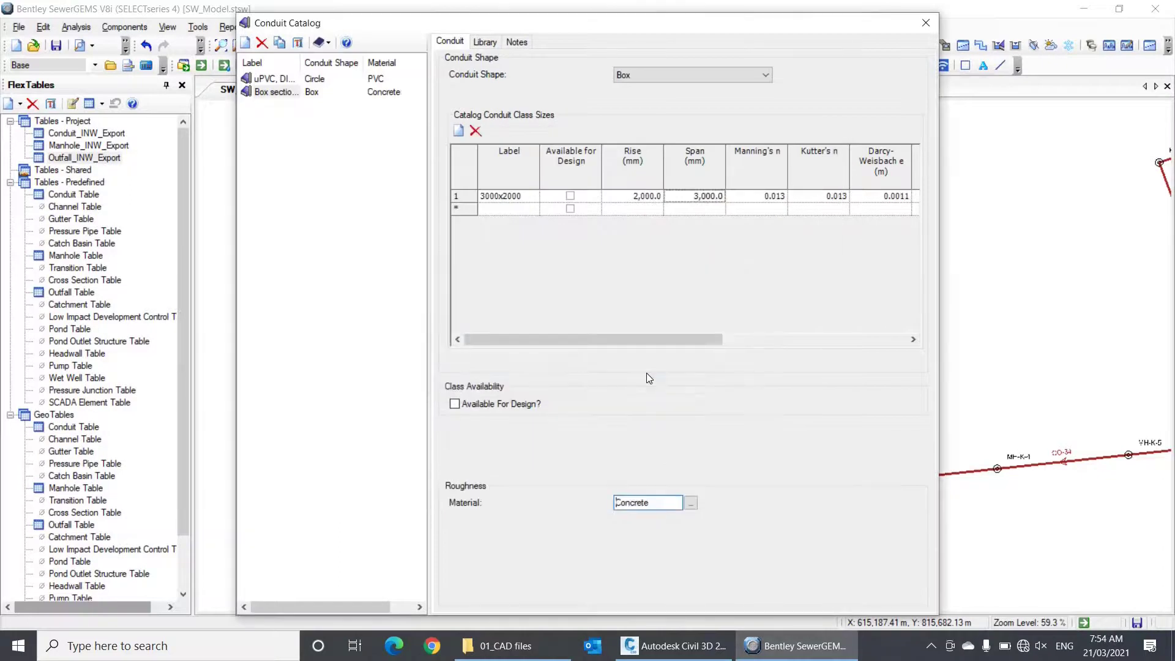
pyautogui.click(926, 23)
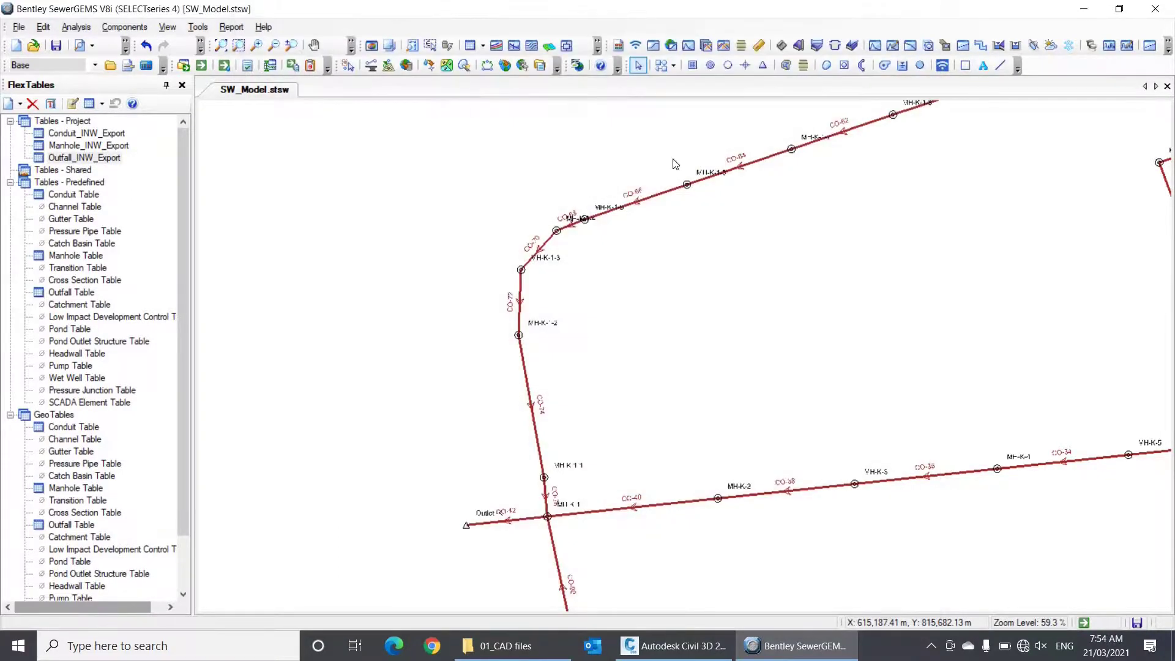
# - Lay out a new conduit with two bends between two new manholes, west of the MH-K-1 branch
pyautogui.click(673, 64)
pyautogui.click(685, 82)
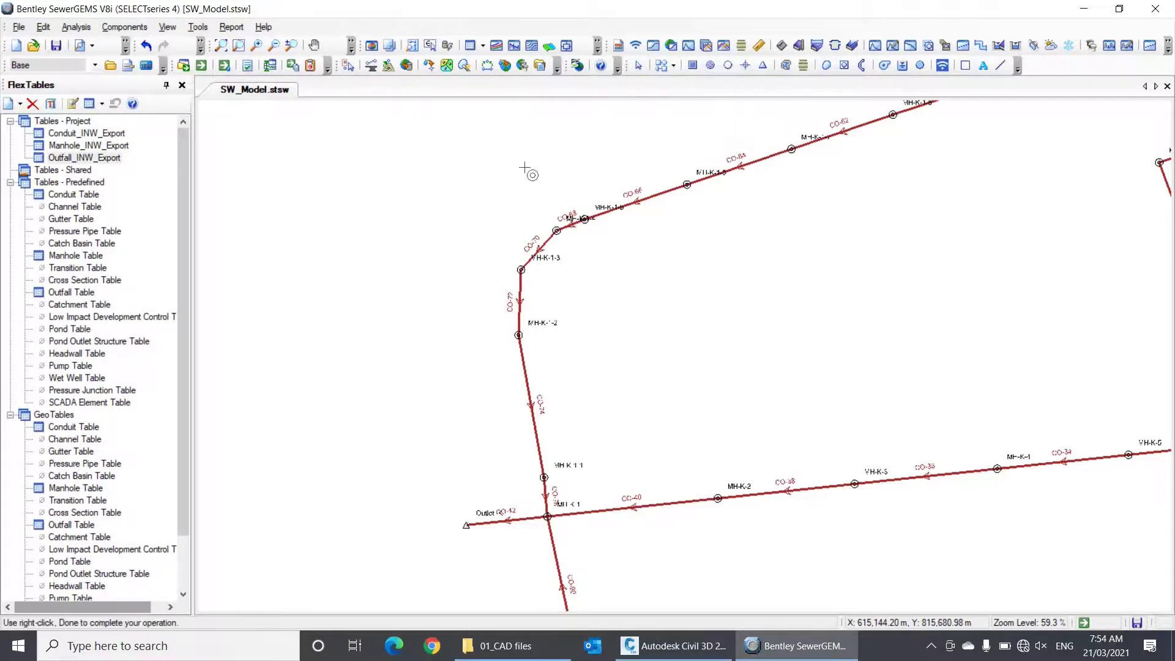
pyautogui.click(422, 245)
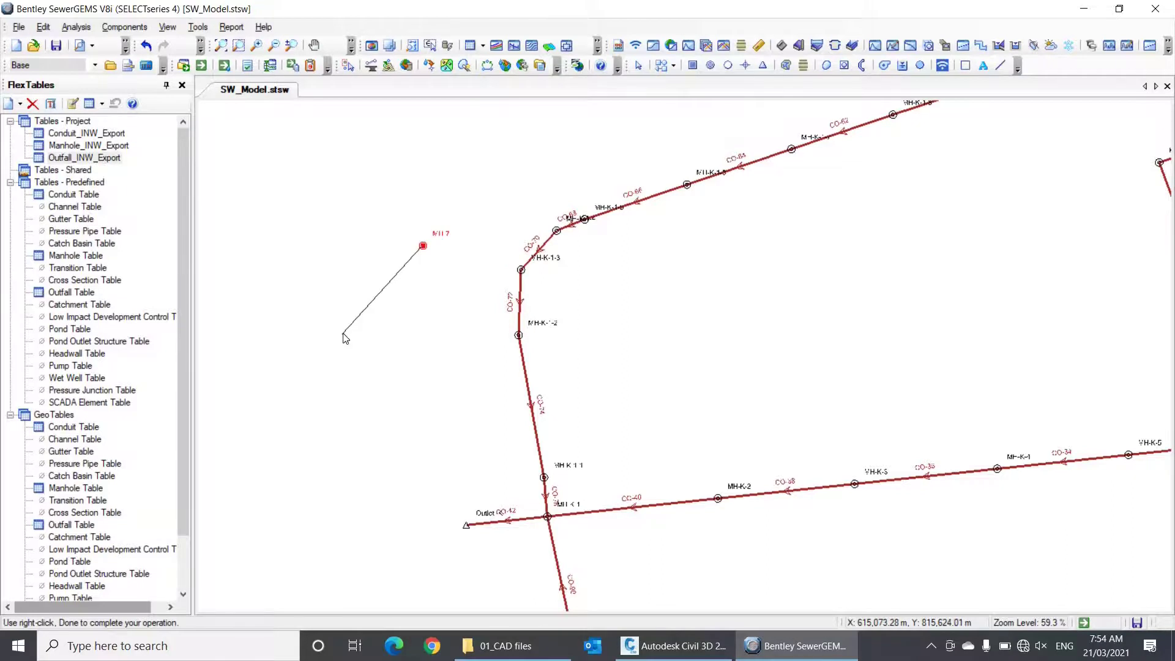
pyautogui.rightClick(342, 334)
pyautogui.click(370, 438)
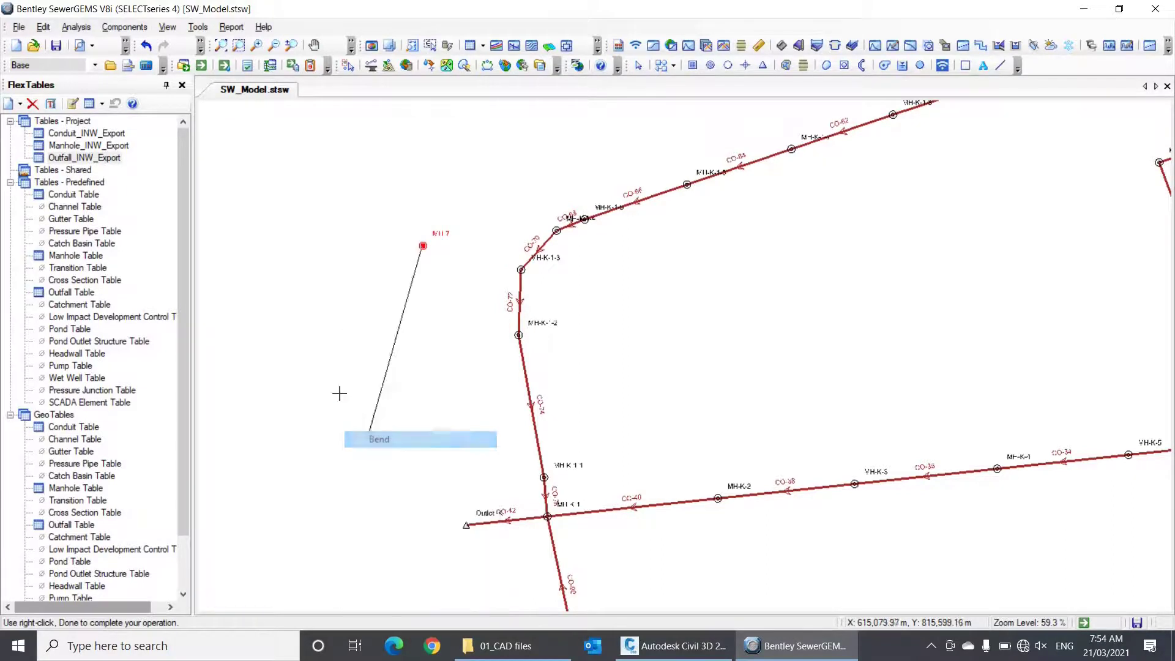
pyautogui.click(314, 340)
pyautogui.click(402, 490)
pyautogui.rightClick(332, 550)
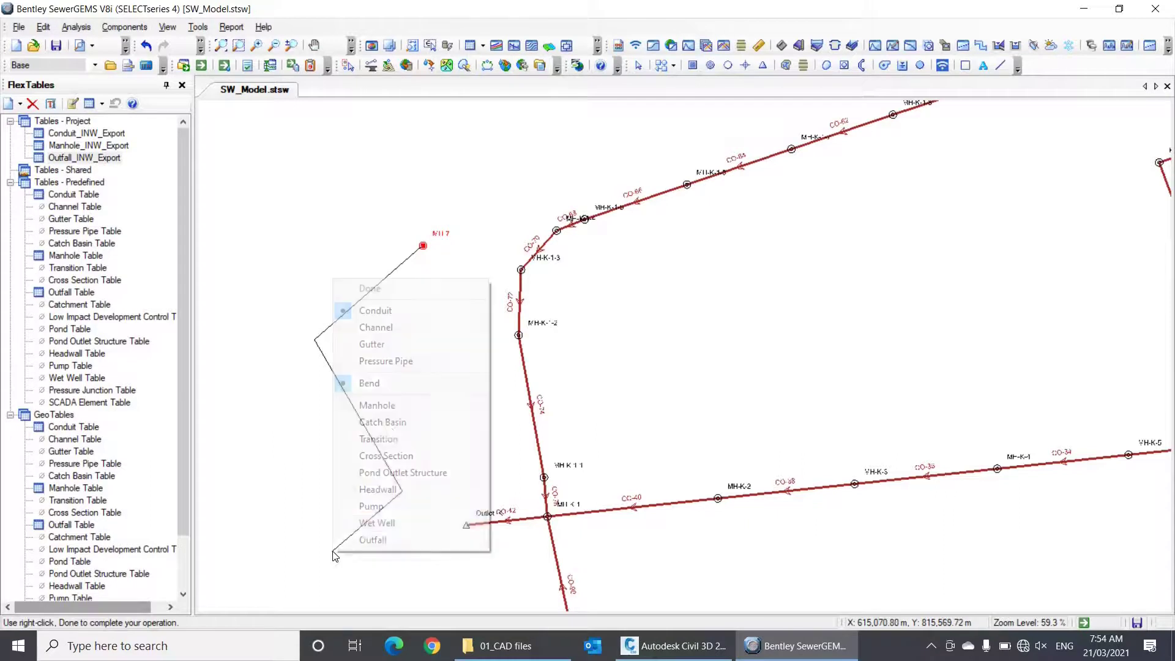
pyautogui.click(376, 405)
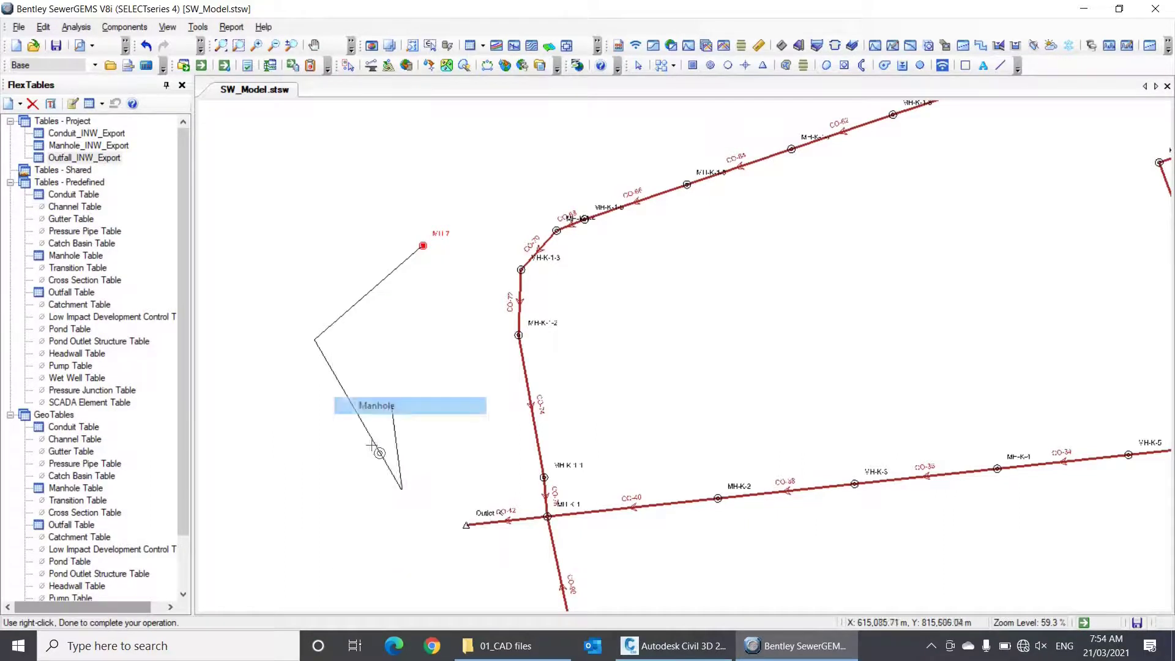
pyautogui.click(337, 555)
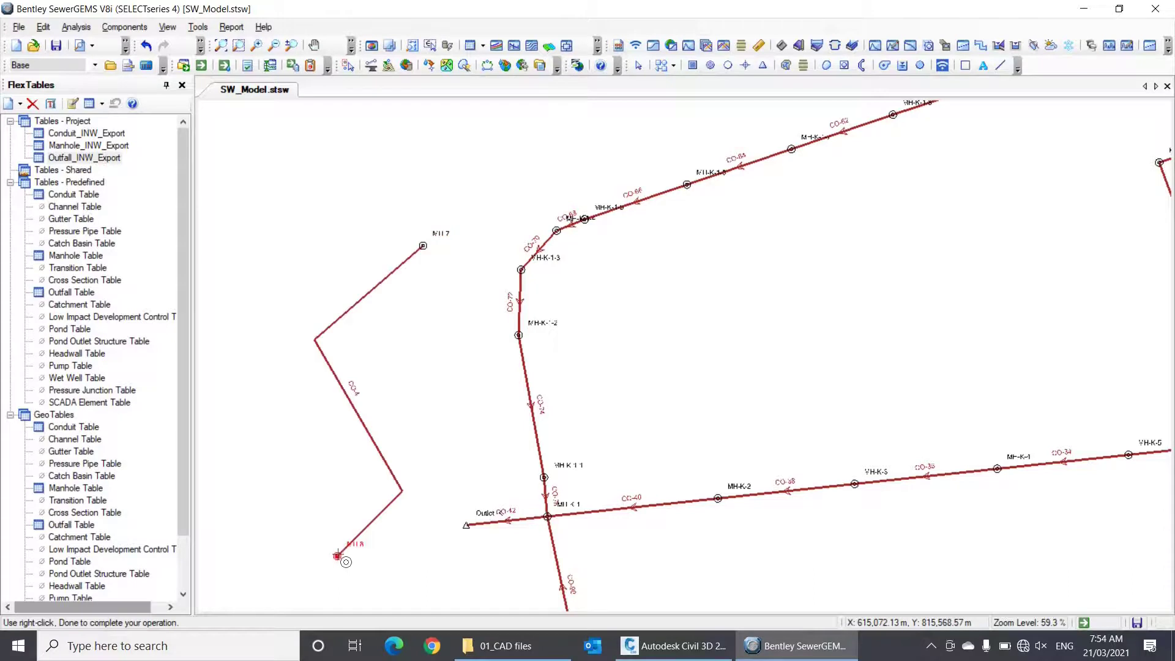
pyautogui.press('Escape')
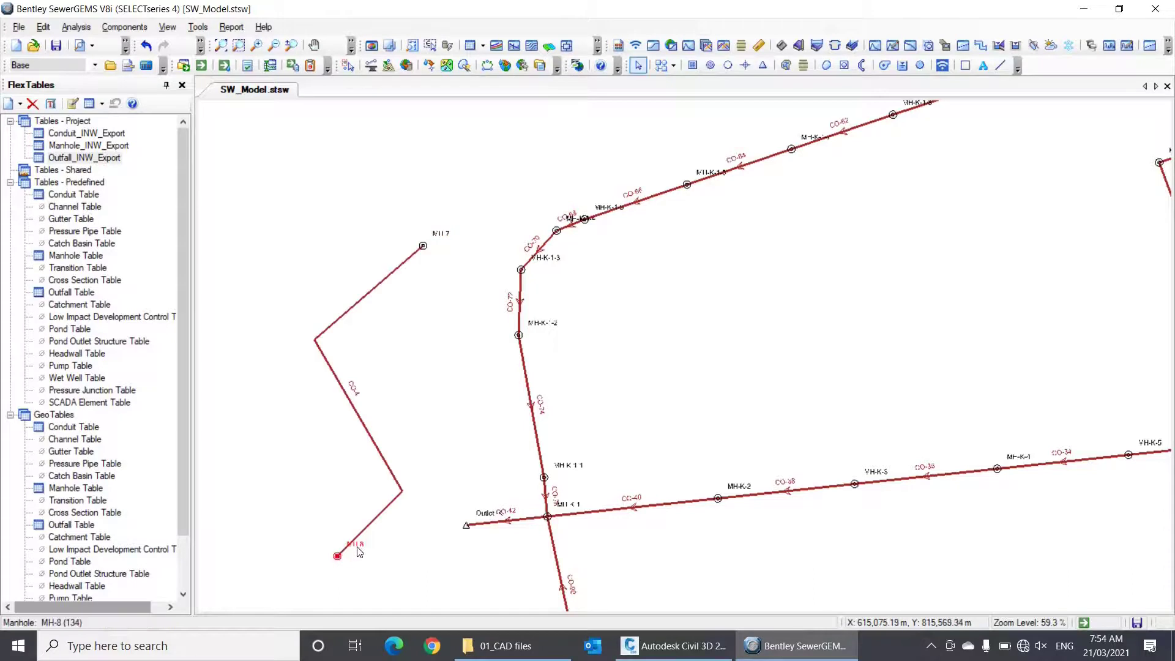
# - Open the properties of the new conduit between MH-7 and MH-8 and set its Conduit Type to Catalog Conduit
pyautogui.doubleClick(363, 430)
pyautogui.scroll(-4, 340, 387)
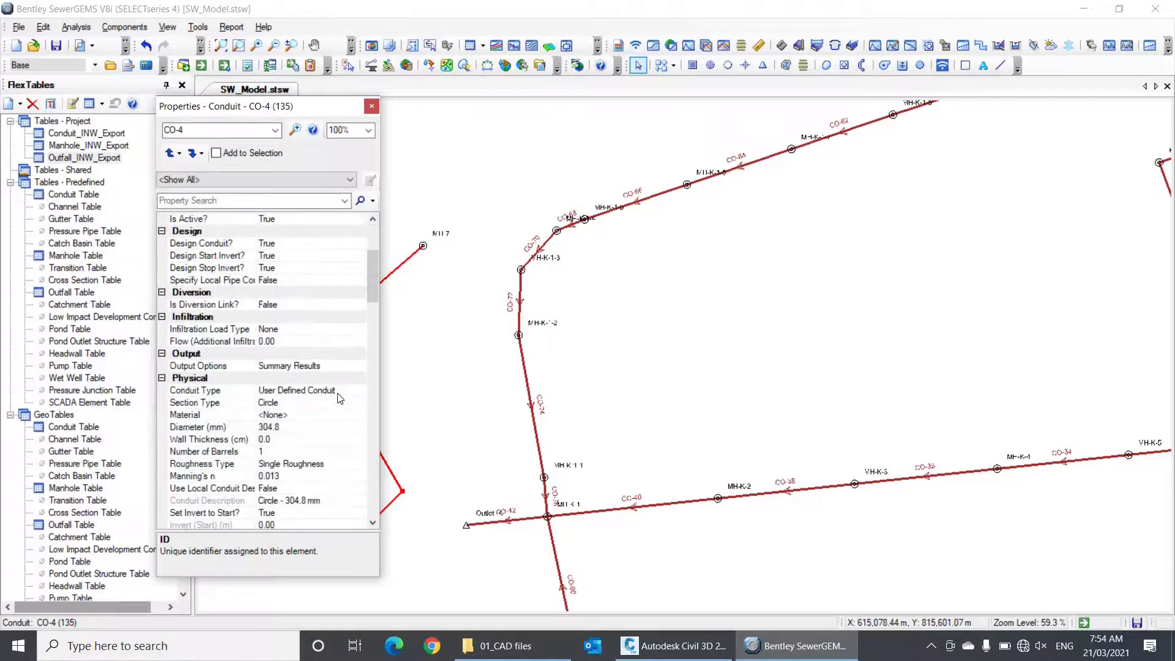
pyautogui.click(350, 401)
pyautogui.click(352, 392)
pyautogui.click(359, 390)
pyautogui.click(337, 404)
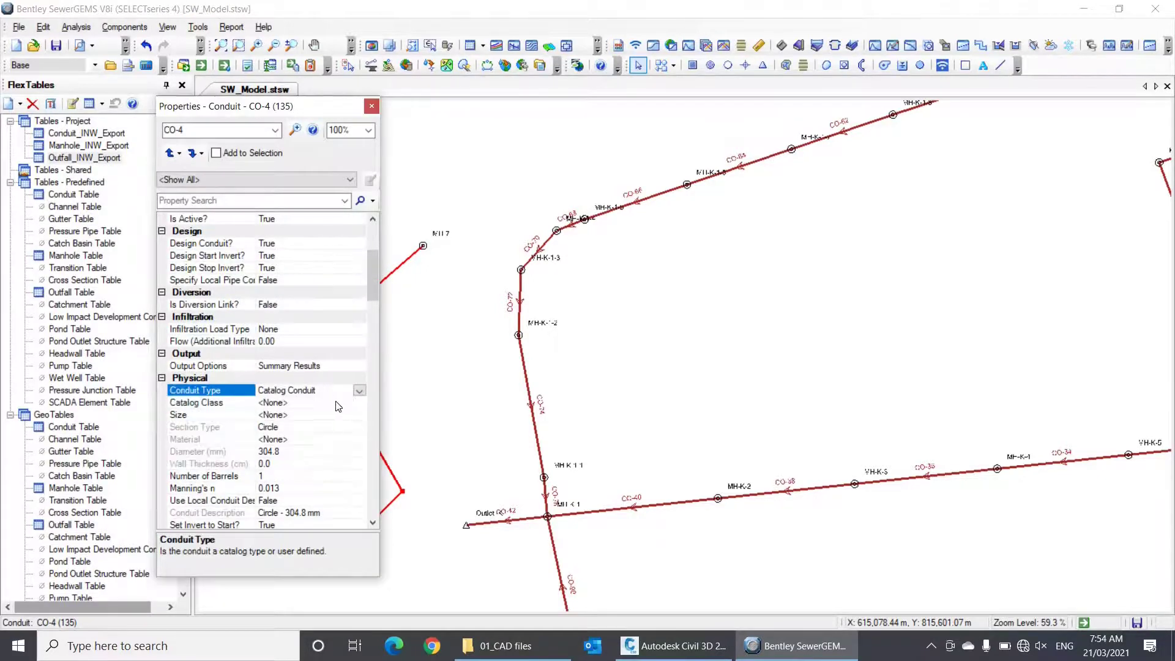
# - Assign catalog class Box sections with size 3000x2000 to the new conduit and set its Number of Barrels to 4
pyautogui.click(338, 402)
pyautogui.click(359, 402)
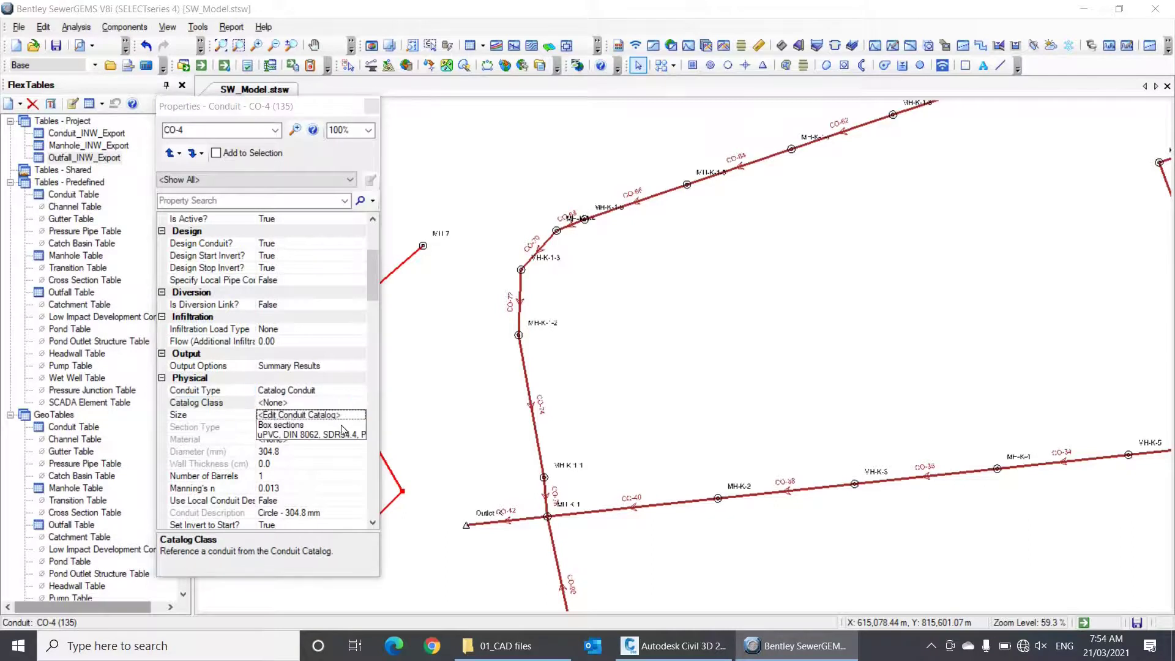
pyautogui.click(340, 425)
pyautogui.click(345, 415)
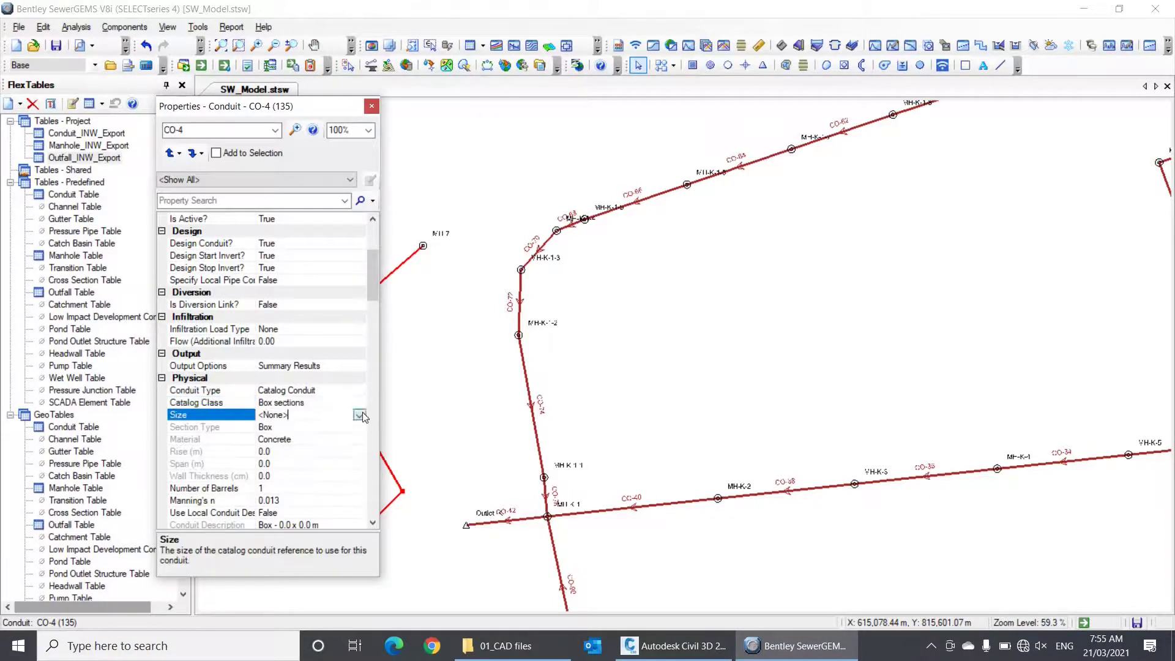
pyautogui.click(360, 416)
pyautogui.click(347, 428)
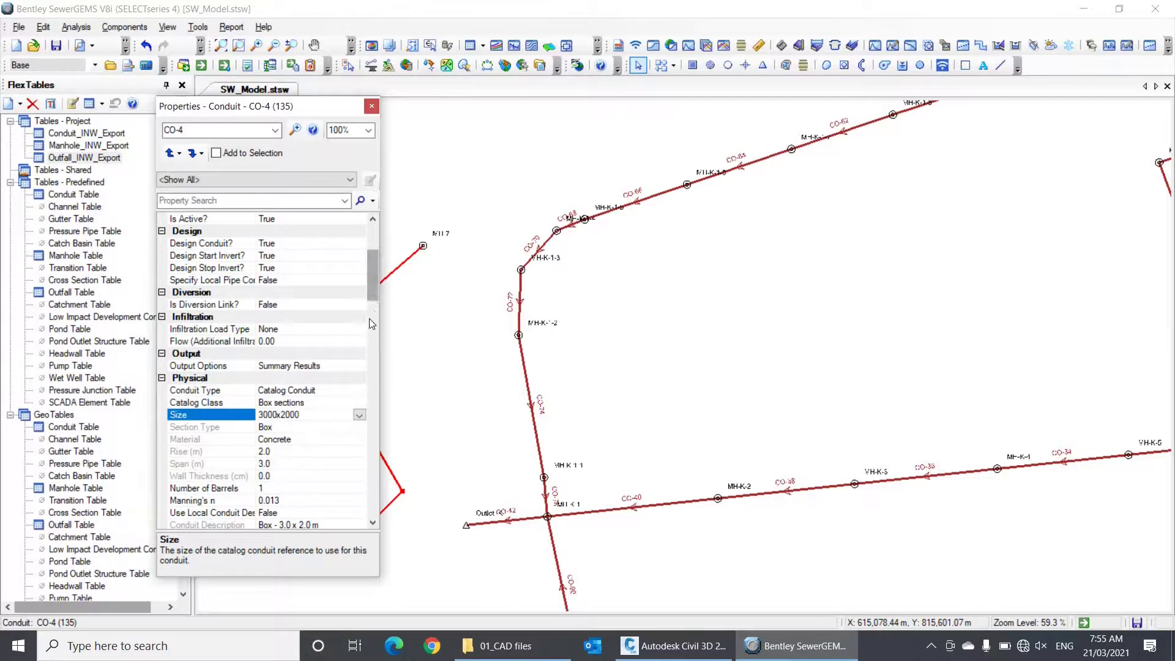
pyautogui.scroll(-6, 300, 263)
pyautogui.click(297, 256)
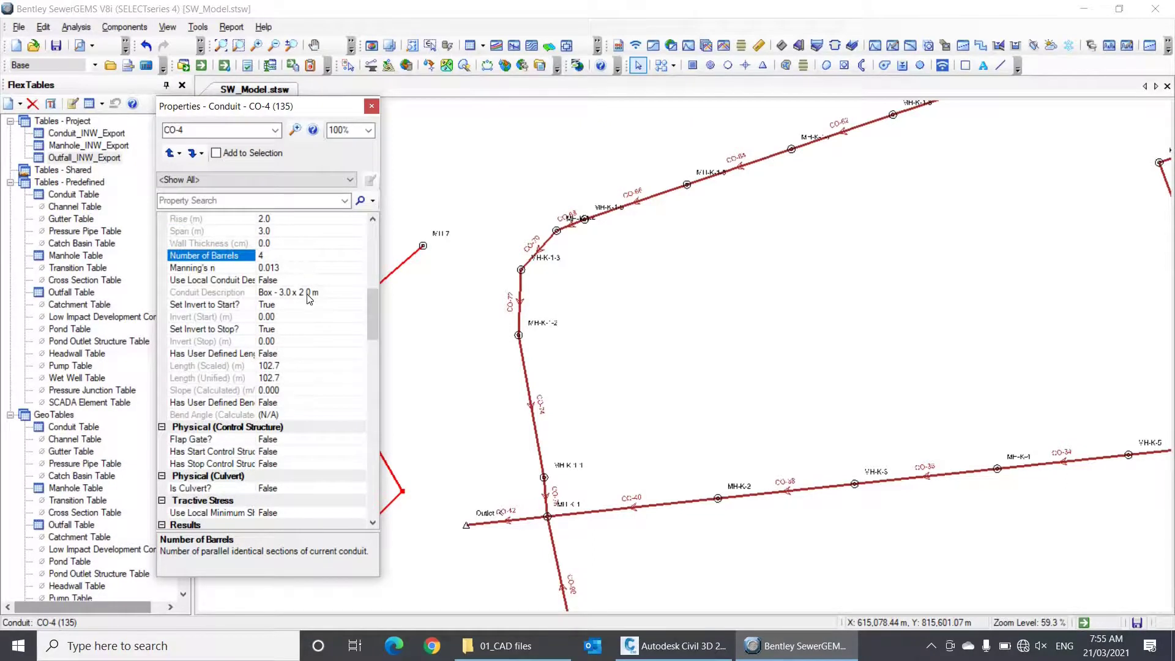
# - Set both Set Invert to Start and Set Invert to Stop to False for the new conduit
pyautogui.click(341, 303)
pyautogui.click(359, 309)
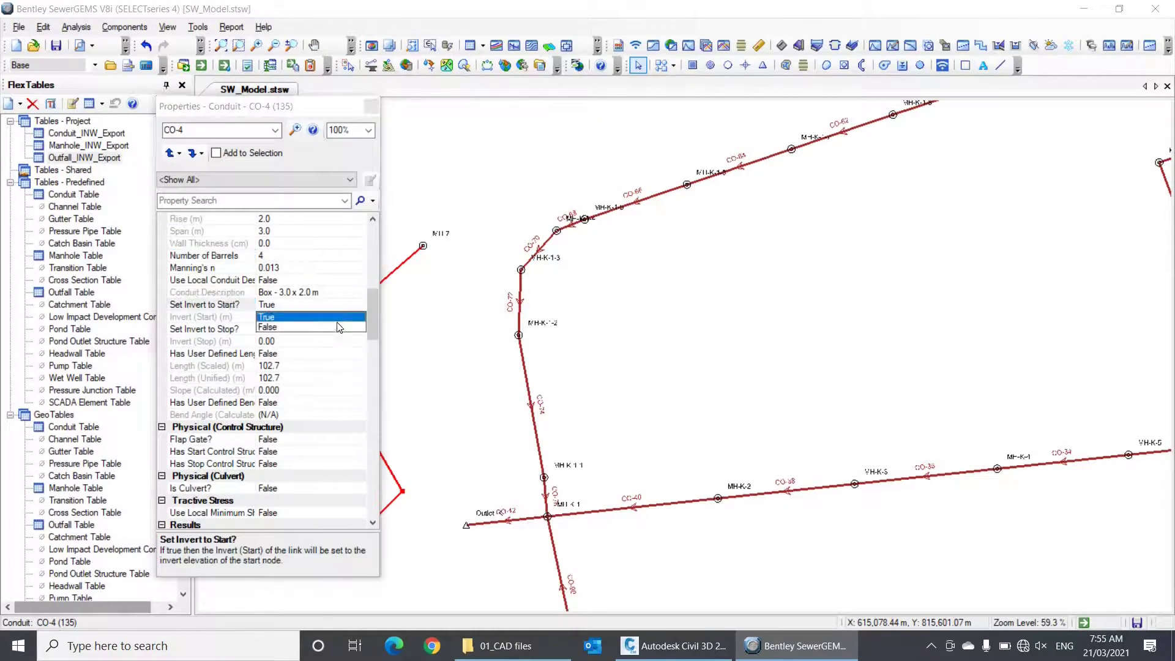
pyautogui.click(346, 325)
pyautogui.click(357, 329)
pyautogui.click(358, 329)
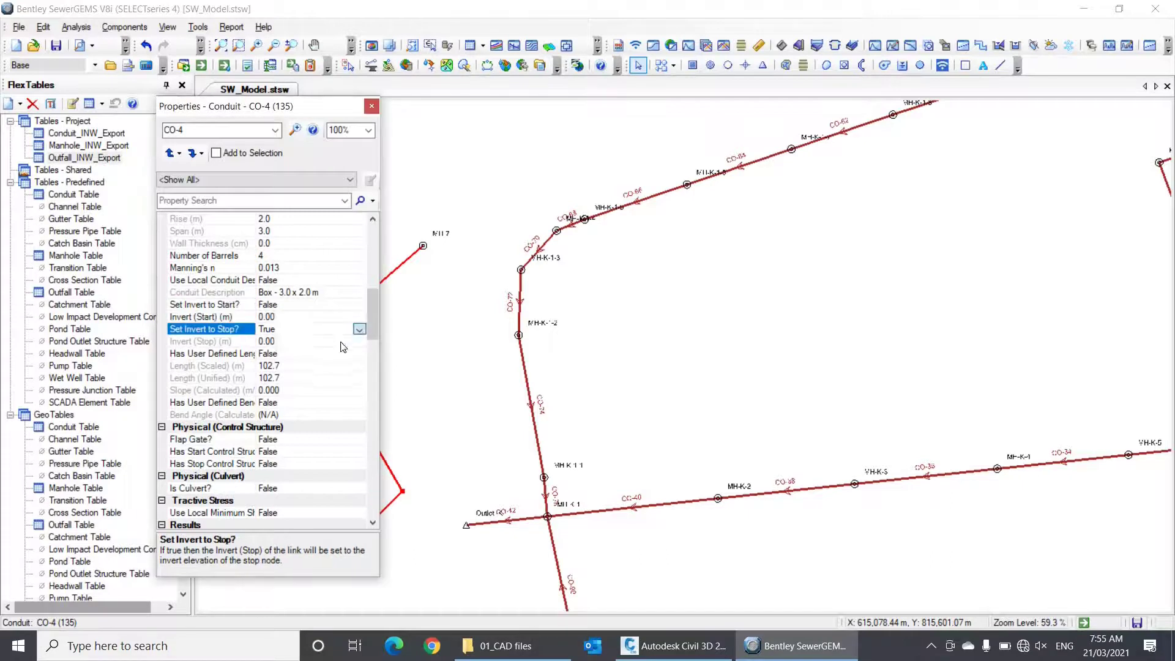
pyautogui.click(340, 351)
# - Set the new conduit's start invert to 222 m and stop invert to 221 m, and close its properties
pyautogui.click(329, 315)
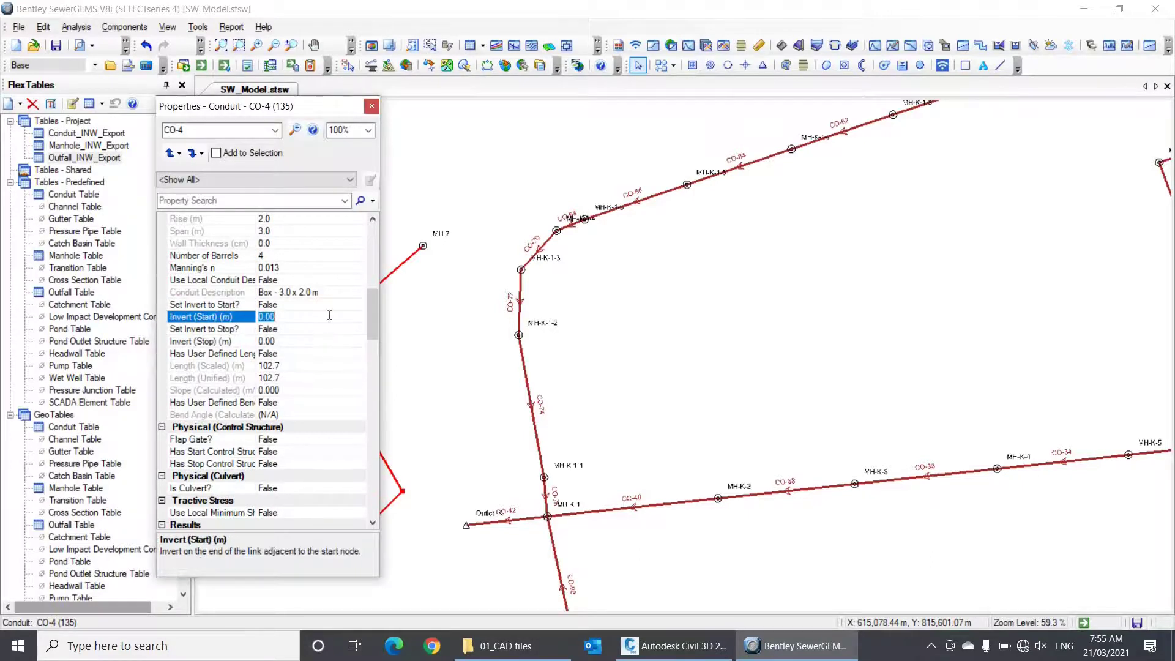
pyautogui.write('222')
pyautogui.press('Return')
pyautogui.click(319, 337)
pyautogui.write('221')
pyautogui.press('Return')
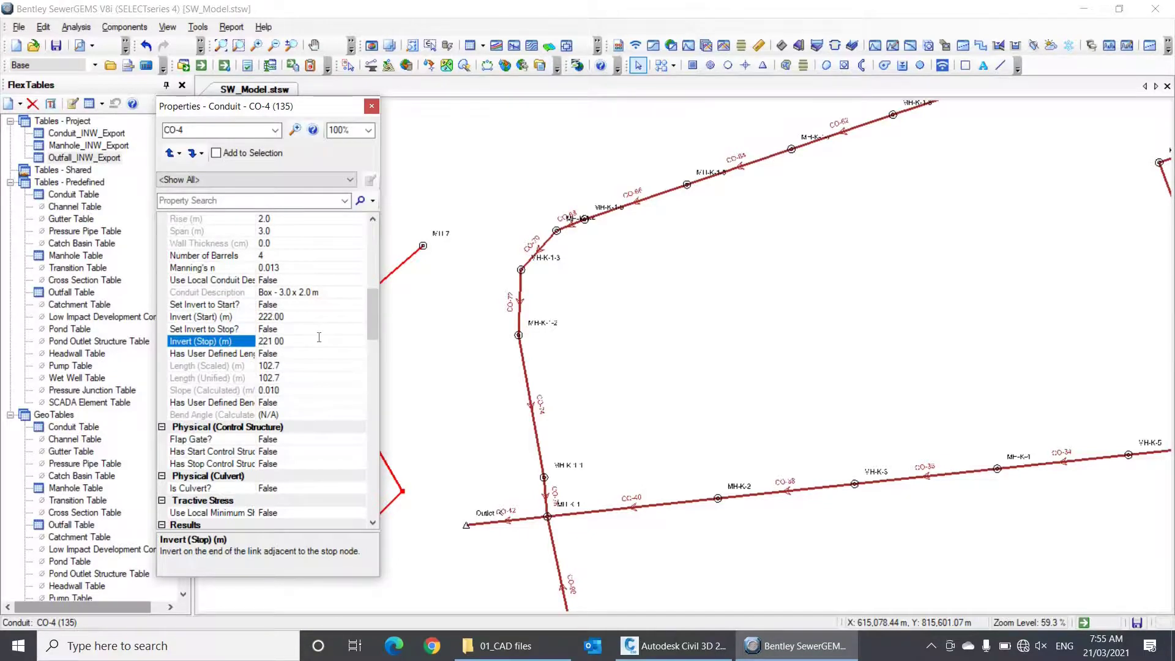
pyautogui.click(372, 107)
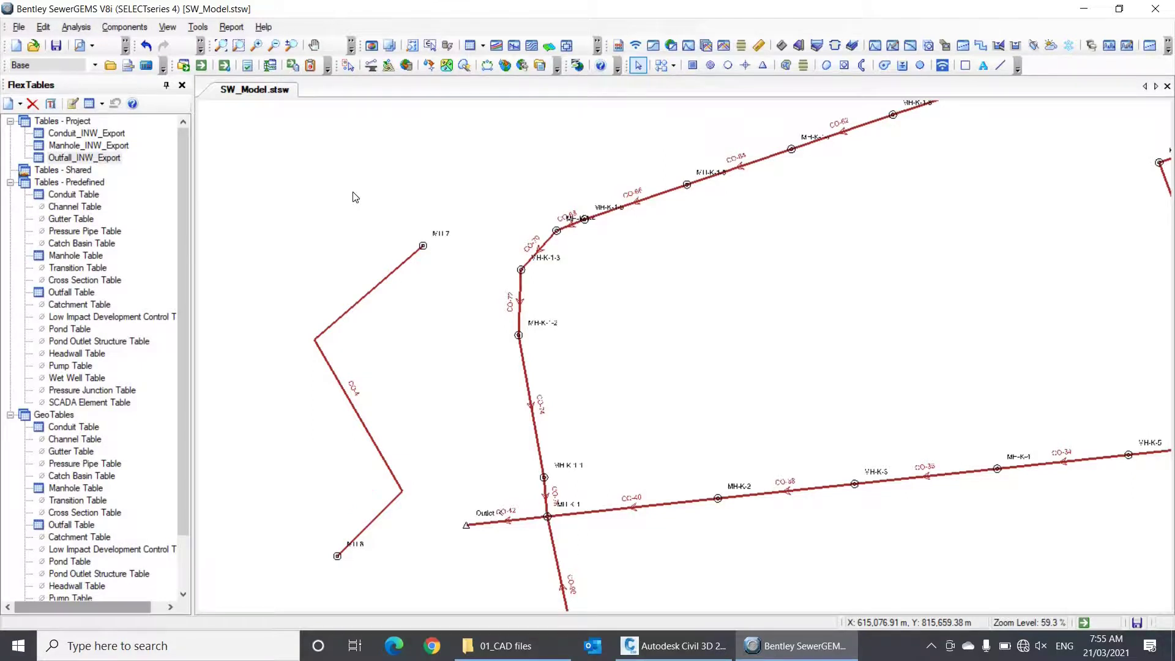
# - Open the Conduit_INW_Export FlexTable and bring up its column setup
pyautogui.click(119, 140)
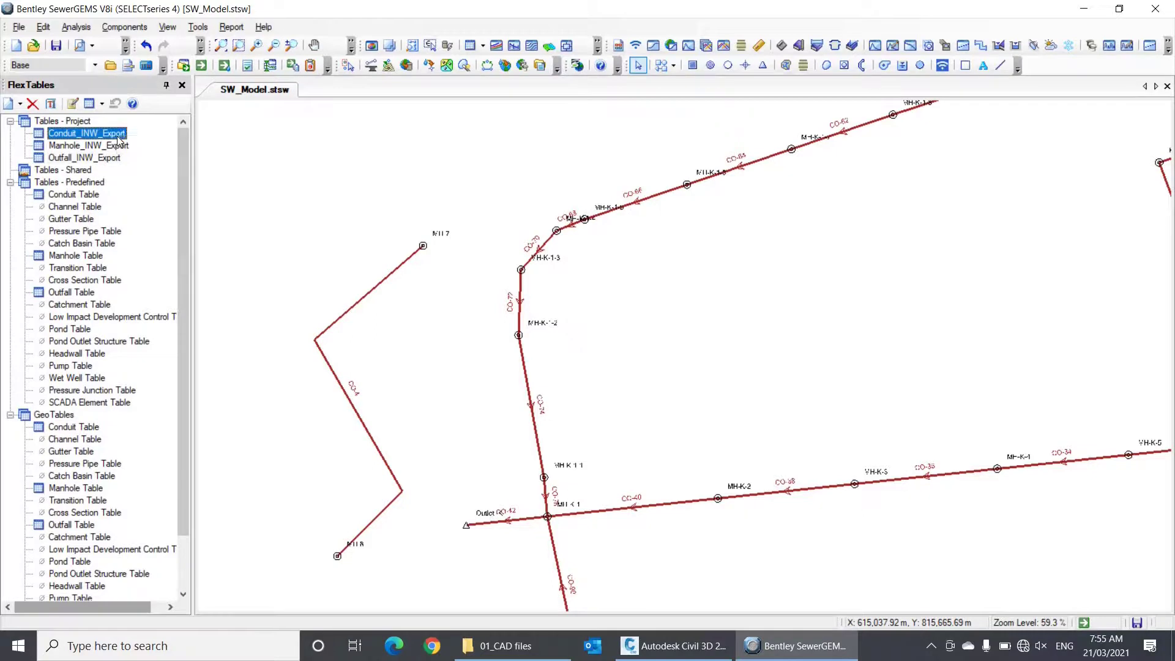
pyautogui.rightClick(118, 140)
pyautogui.click(150, 145)
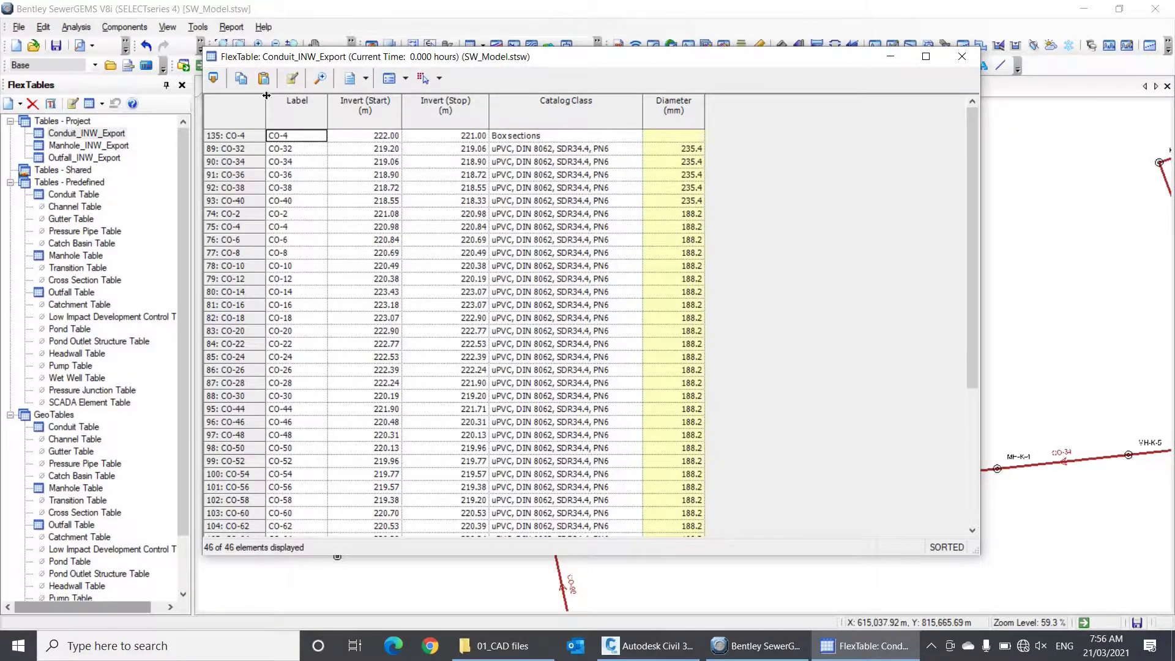
pyautogui.click(294, 79)
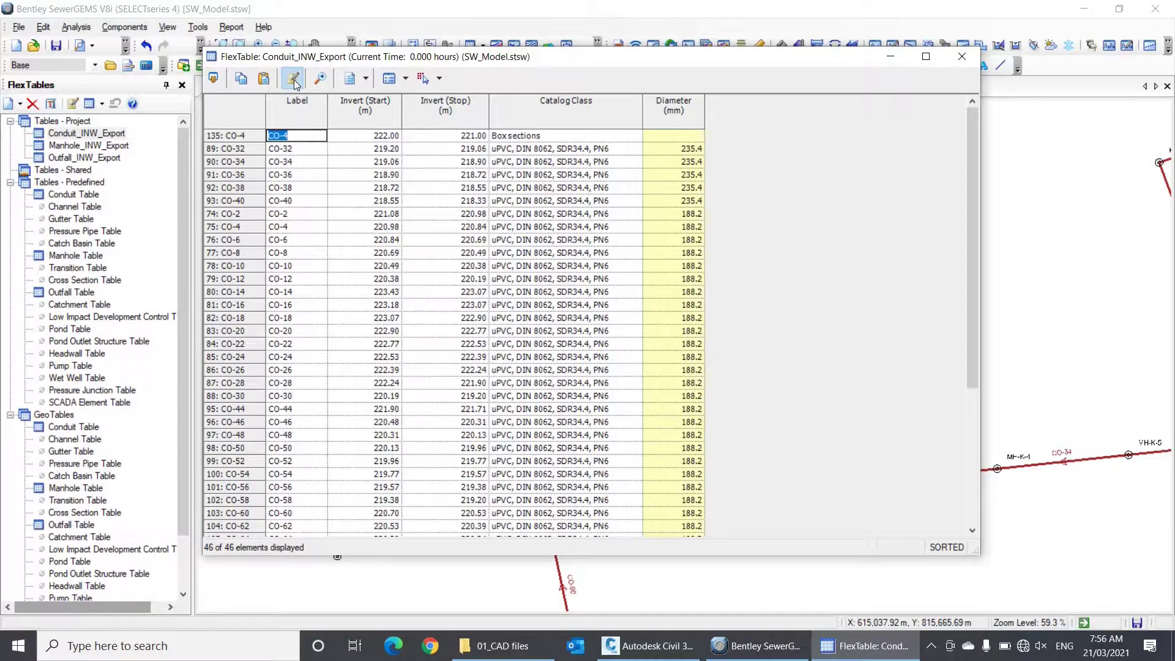
# - Add the Span column to the selected columns of the Conduit_INW_Export table
pyautogui.click(430, 283)
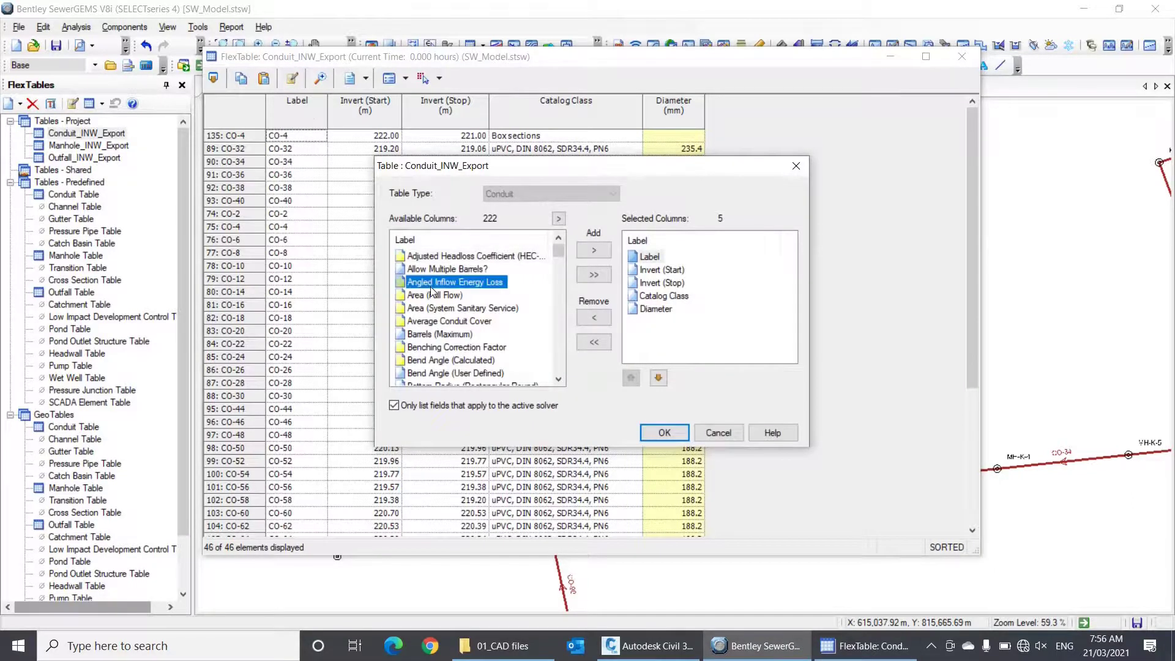
pyautogui.press('s')
pyautogui.press('Down')
pyautogui.press('Down')
pyautogui.press('Down')
pyautogui.press('Down')
pyautogui.press('Down')
pyautogui.press('Down')
pyautogui.press('Down')
pyautogui.press('Down')
pyautogui.press('Down')
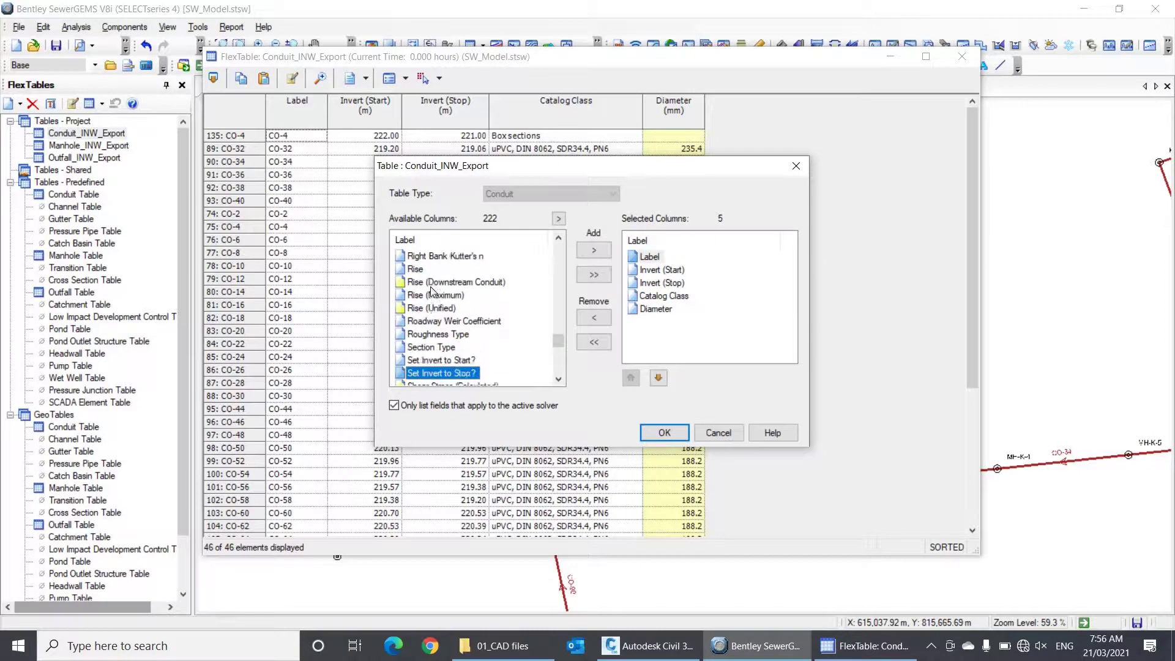
pyautogui.press('Down')
pyautogui.press('Down')
pyautogui.press('Down')
pyautogui.press('Down')
pyautogui.press('Down')
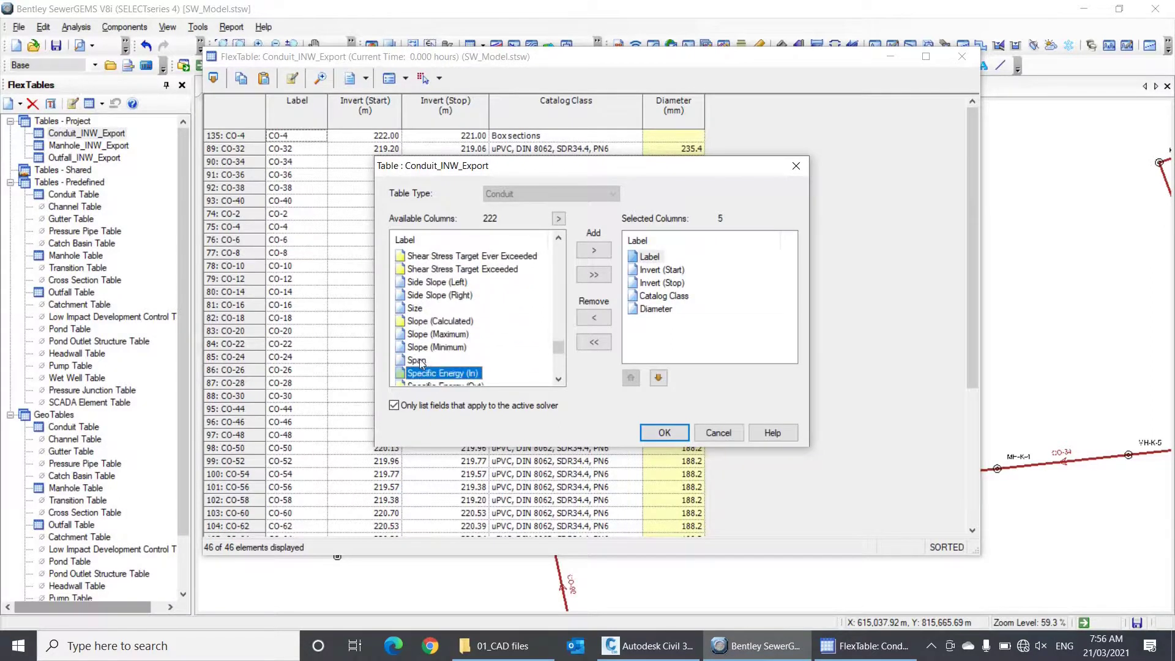
pyautogui.doubleClick(422, 360)
# - Add the Rise, Section Type and Number of Barrels columns to the Conduit_INW_Export table and apply the column setup
pyautogui.press('r')
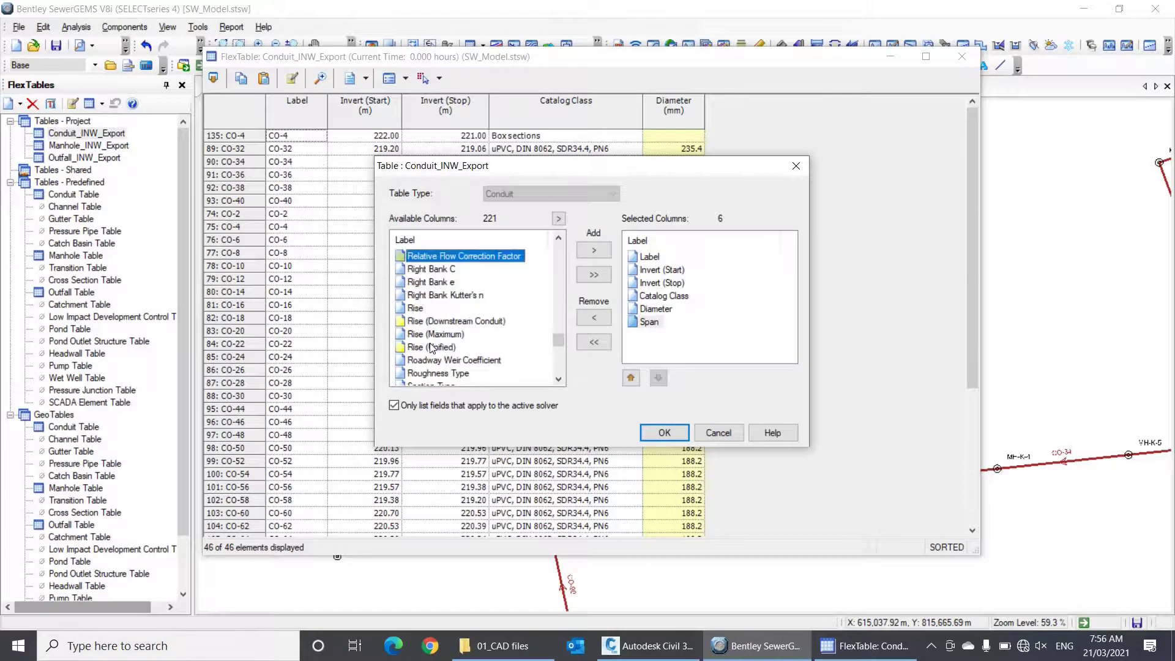
pyautogui.doubleClick(415, 309)
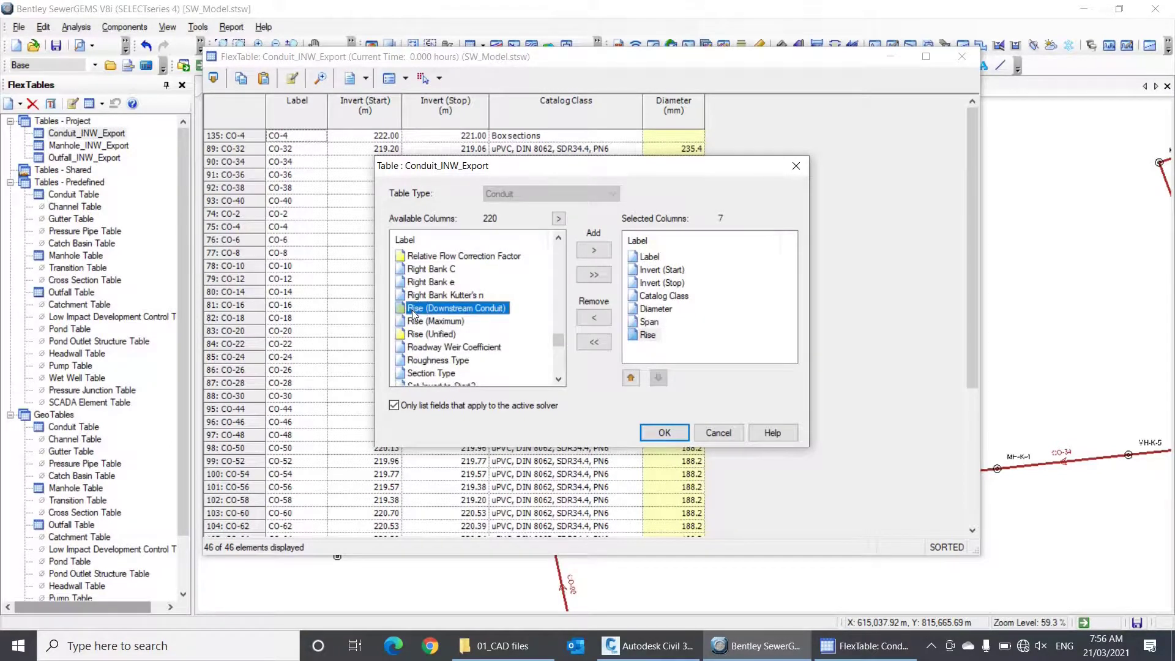
pyautogui.press('s')
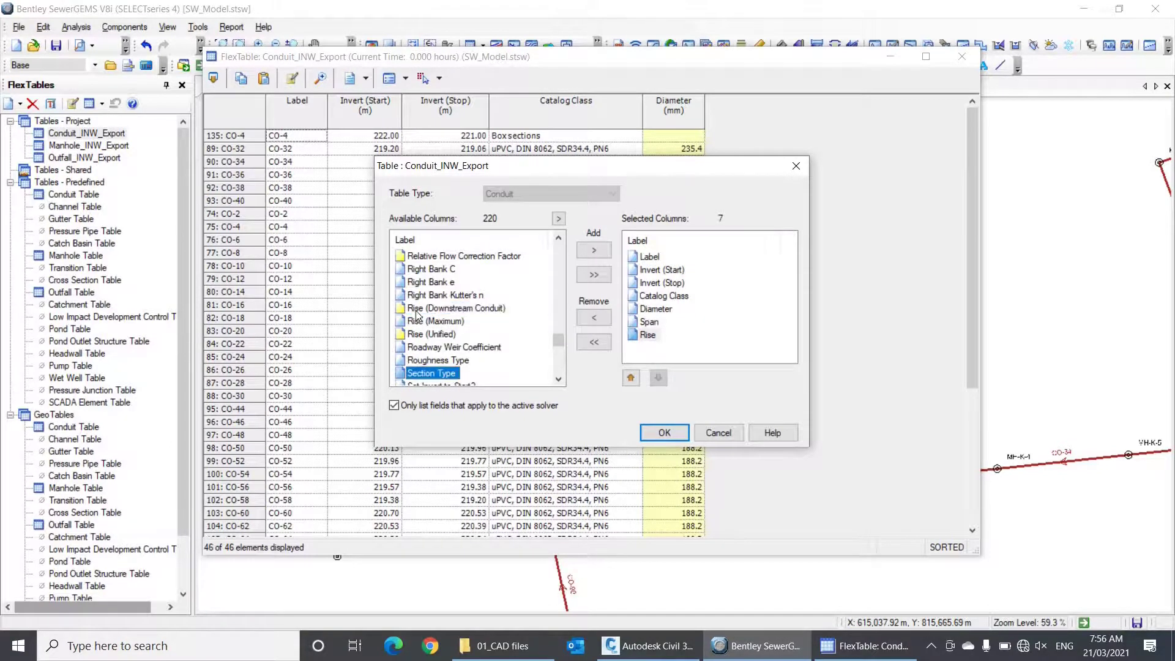
pyautogui.doubleClick(431, 374)
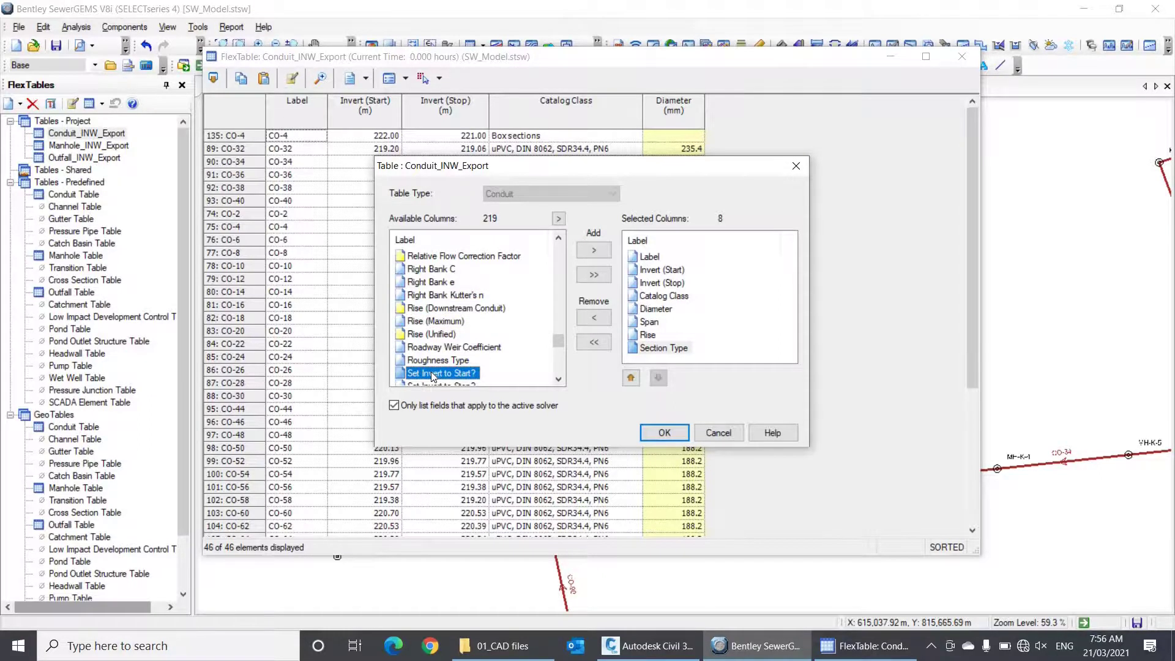
pyautogui.press('n')
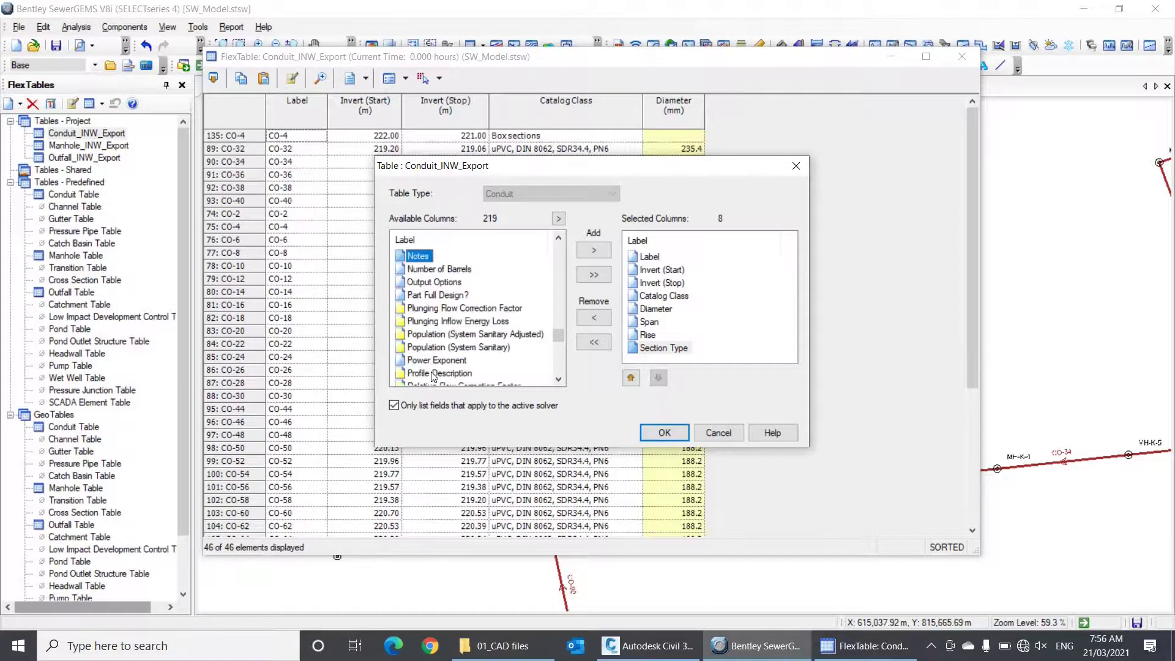
pyautogui.doubleClick(445, 270)
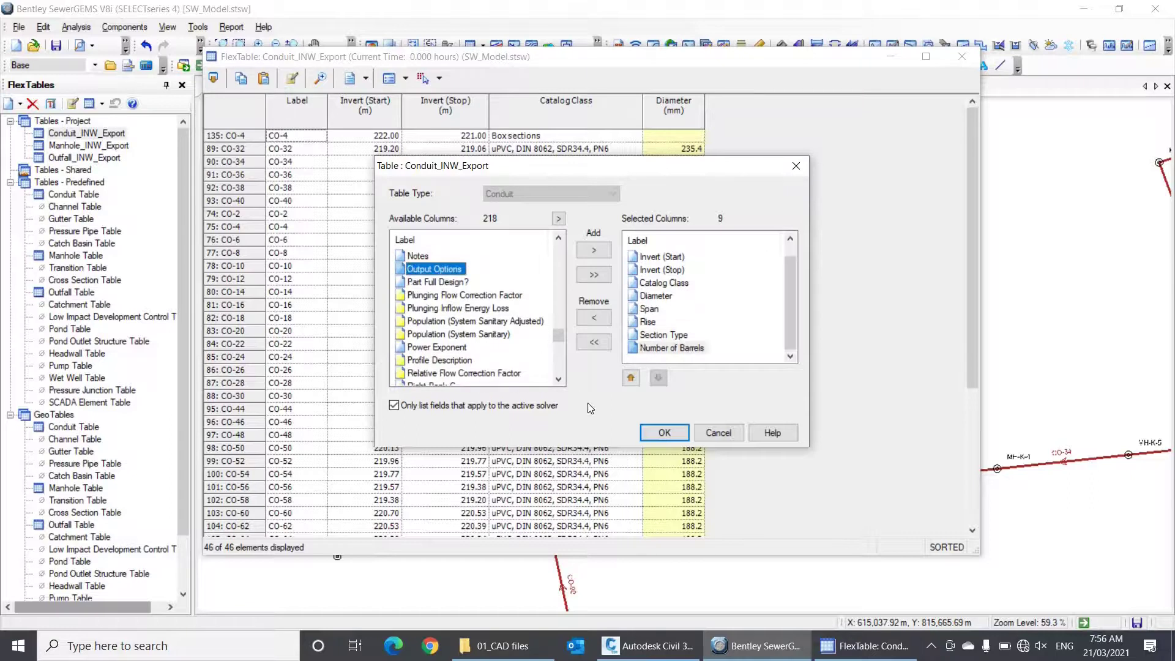
pyautogui.click(661, 432)
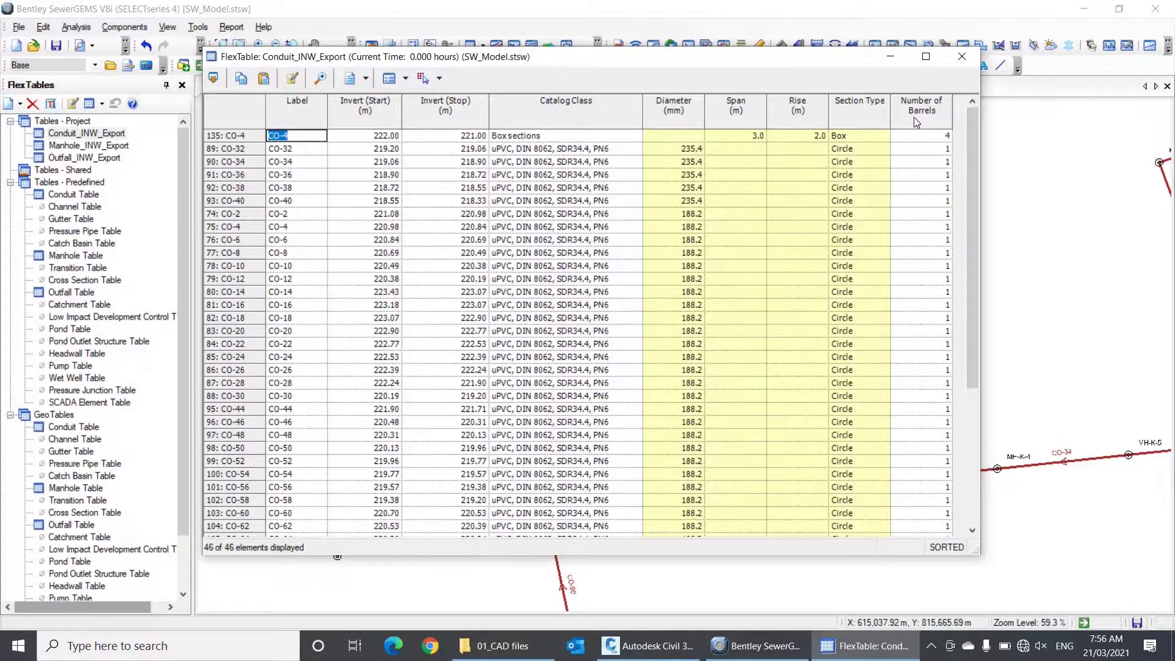
# - Export the conduit table as an Esri shapefile, overwriting SW_pipes.shp in the Export Shapefiles folder
pyautogui.click(215, 79)
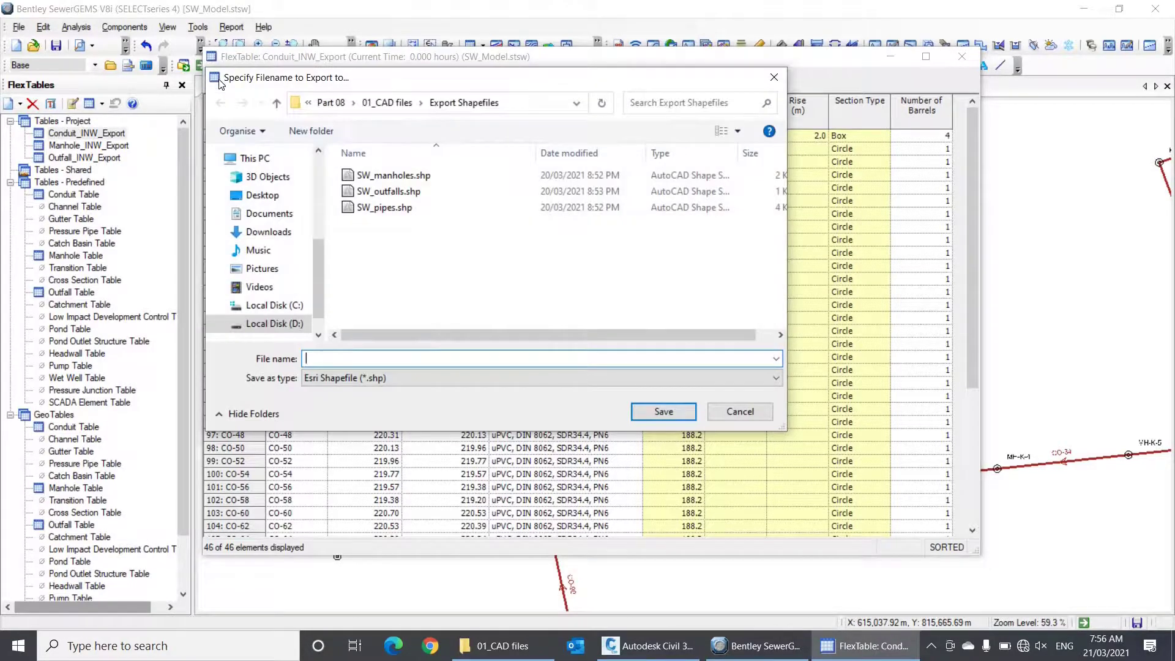
pyautogui.click(415, 180)
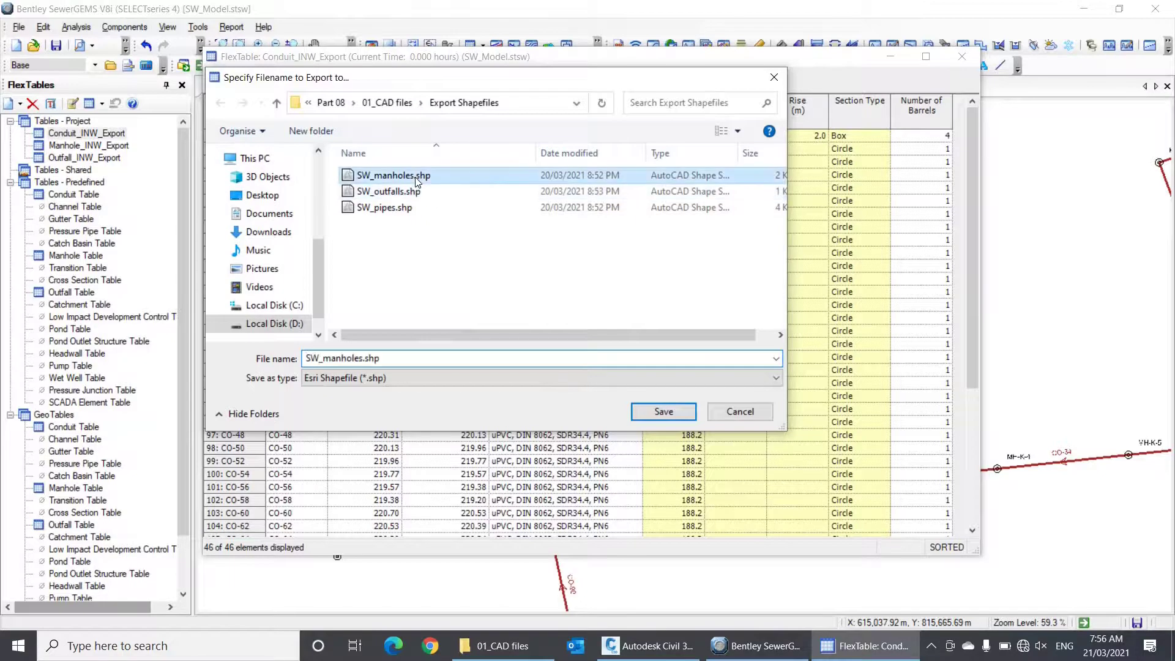
pyautogui.click(416, 208)
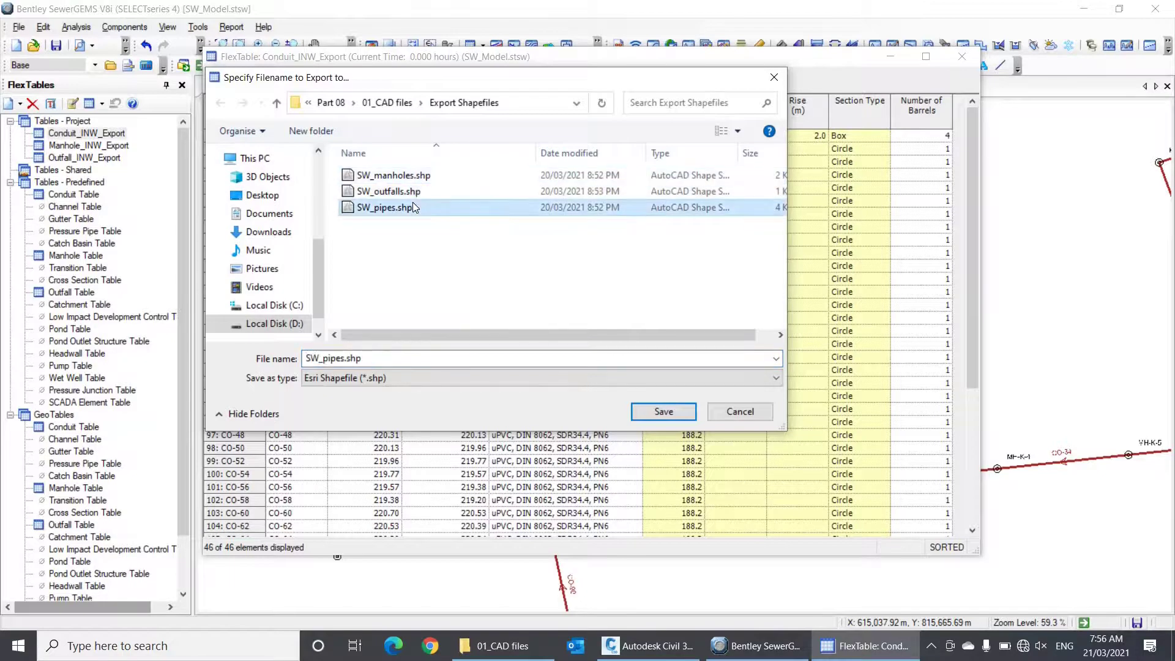
pyautogui.click(649, 412)
pyautogui.click(636, 332)
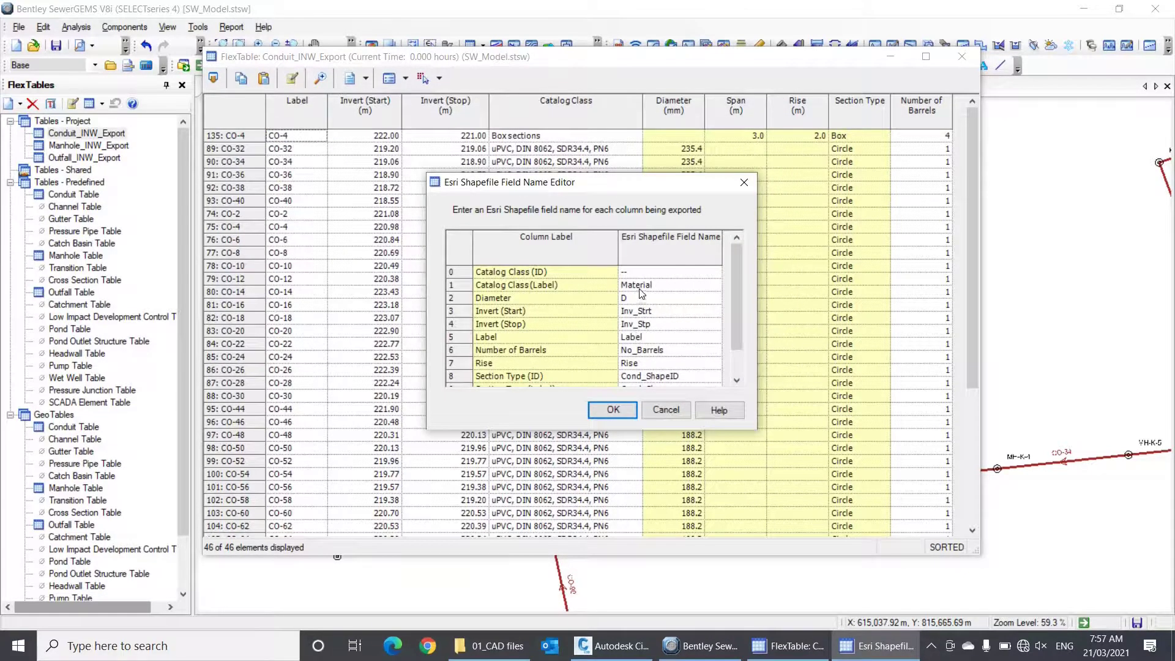
# - Set the shapefile field name of Section Type (ID) to ---, complete the conduit export and close the table
pyautogui.click(649, 350)
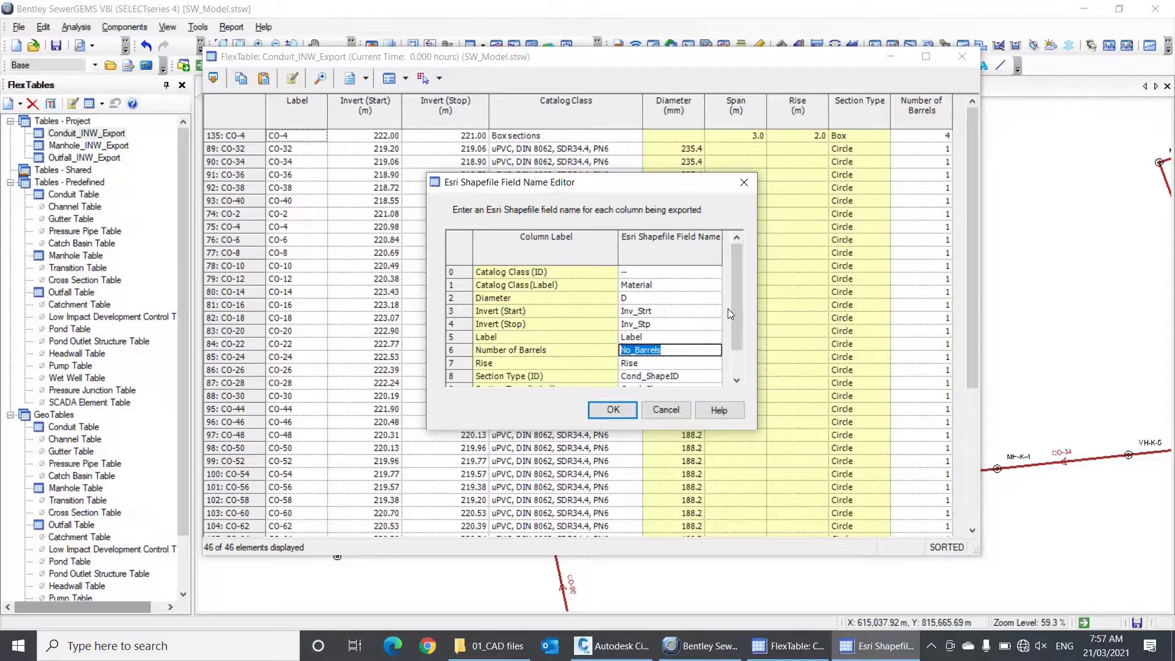
pyautogui.scroll(-1, 736, 298)
pyautogui.click(673, 336)
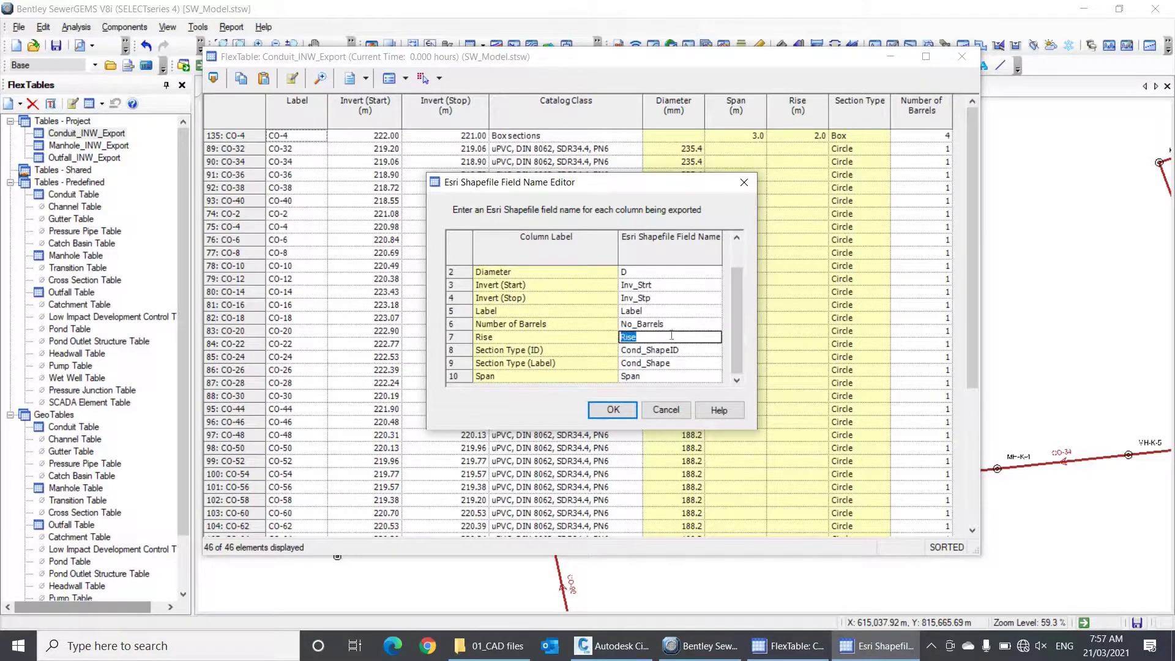
pyautogui.click(659, 377)
pyautogui.press('Up')
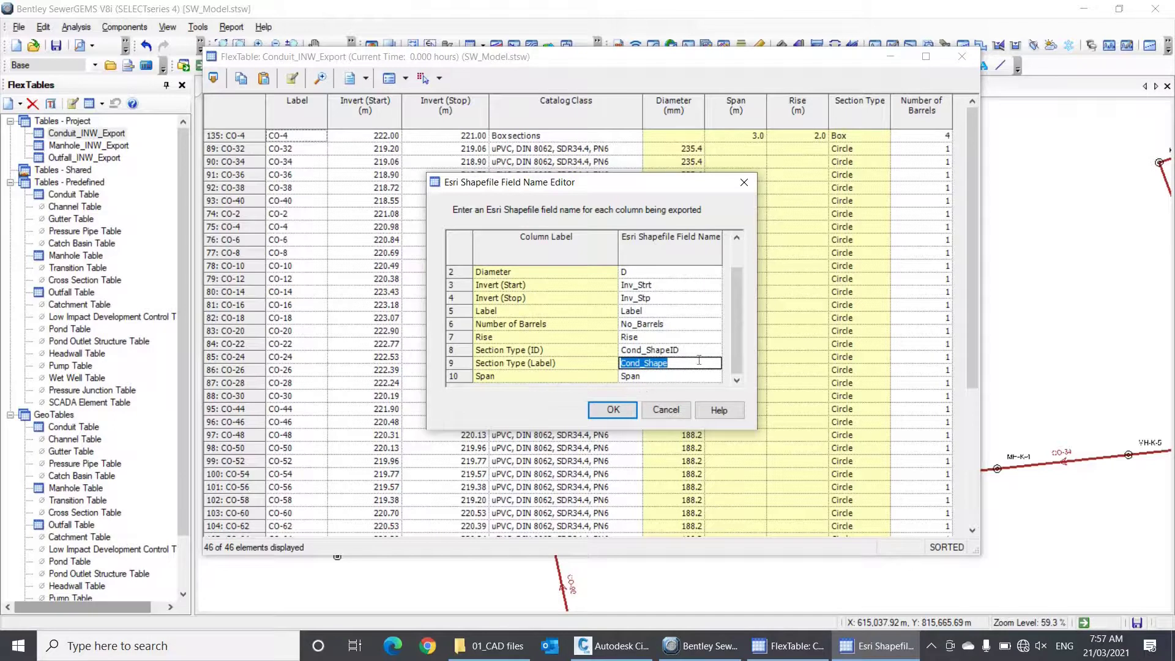
pyautogui.scroll(1, 742, 336)
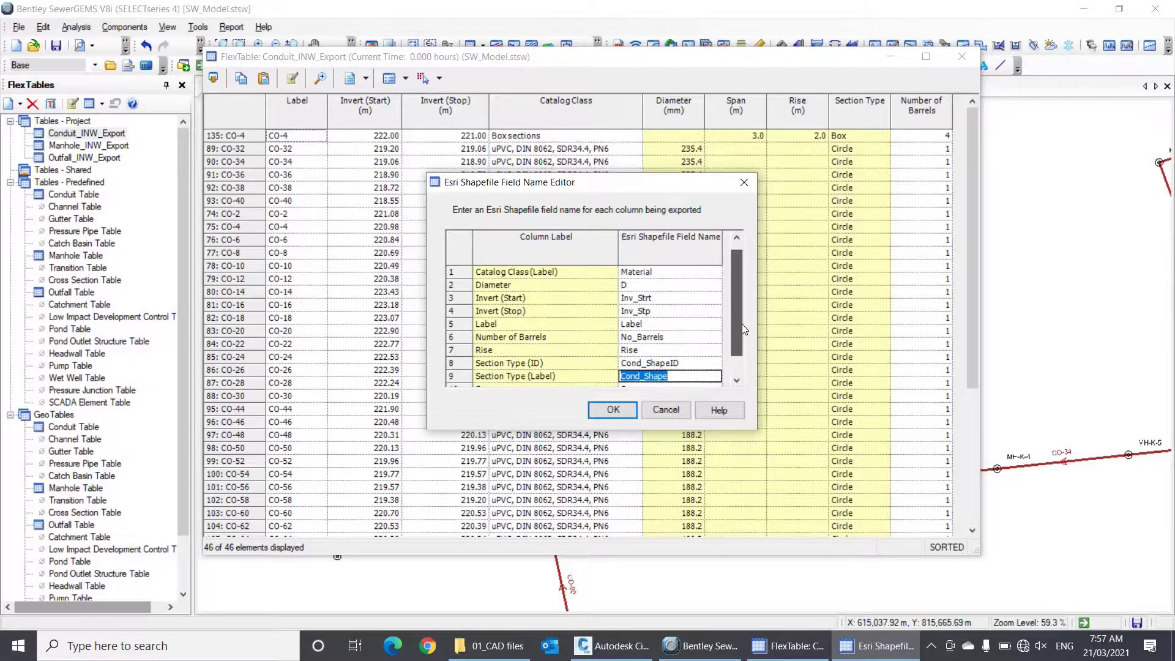
pyautogui.click(703, 361)
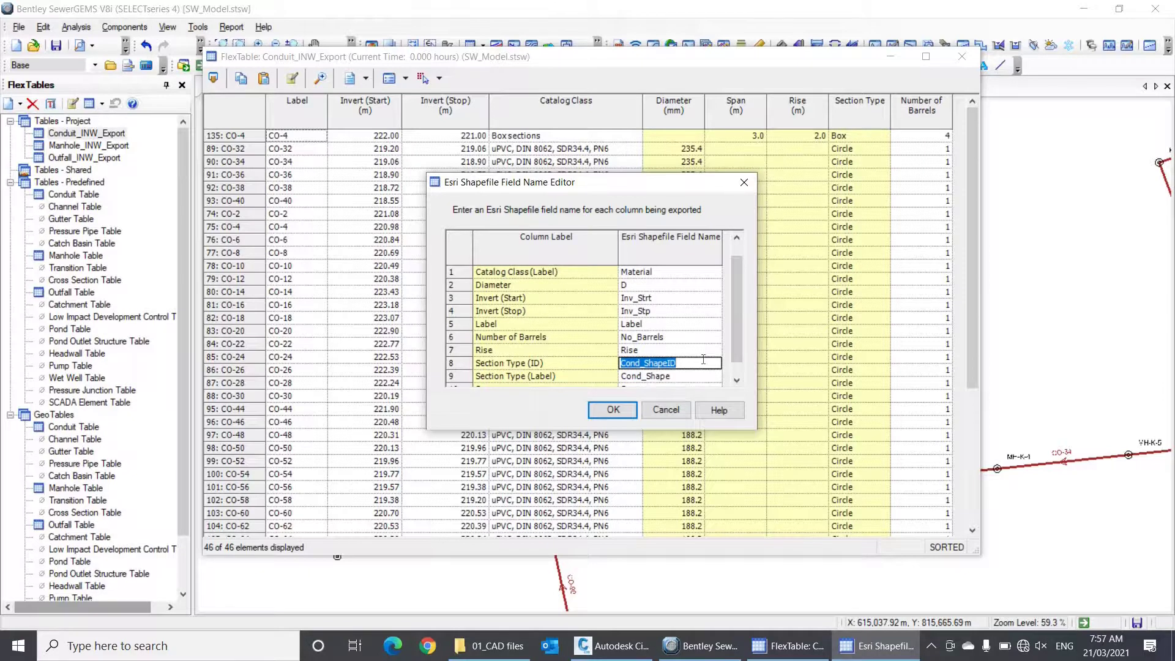
pyautogui.press('BackSpace')
pyautogui.click(696, 377)
pyautogui.scroll(-1, 734, 348)
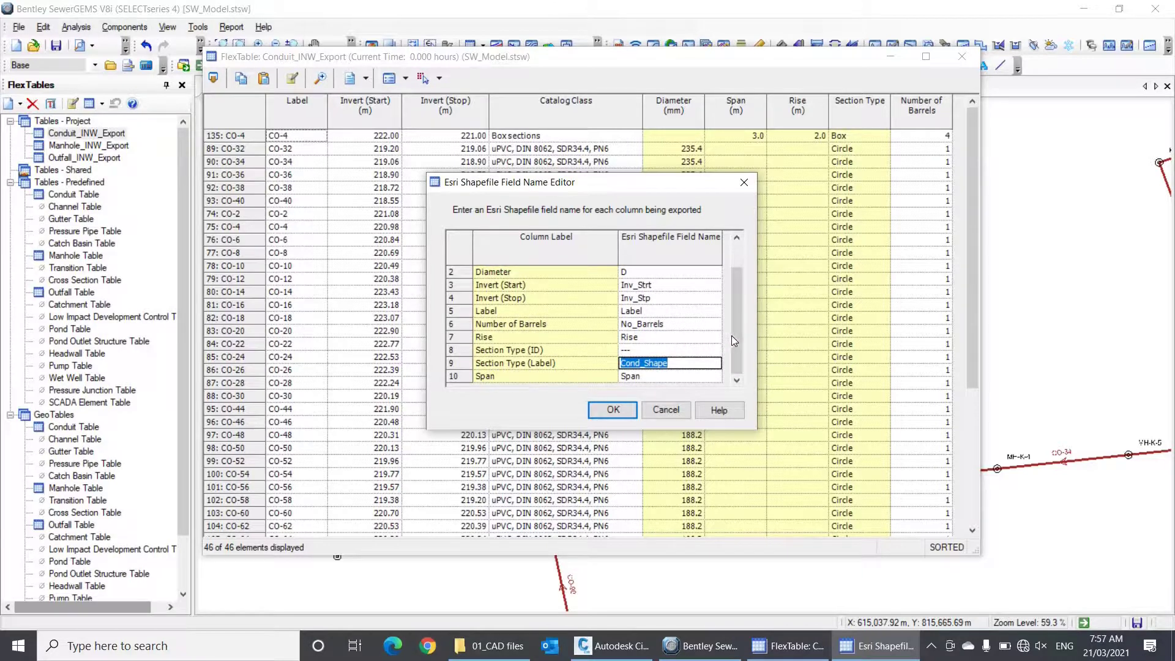
pyautogui.moveTo(737, 328); pyautogui.dragTo(712, 343)
pyautogui.click(626, 407)
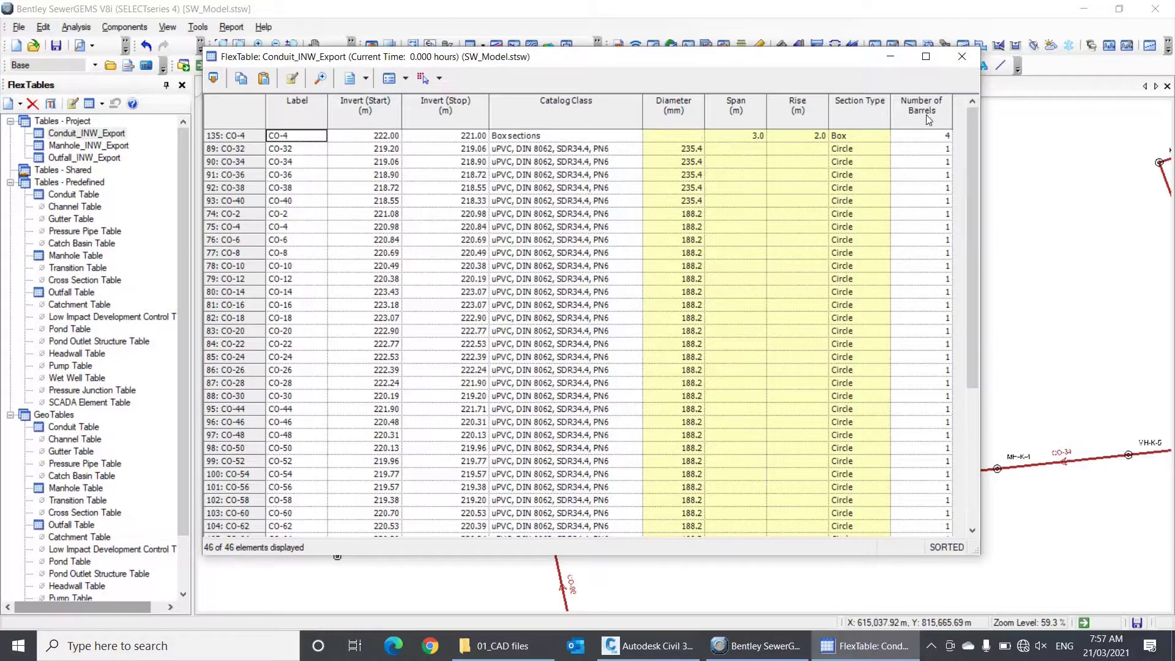
pyautogui.click(961, 56)
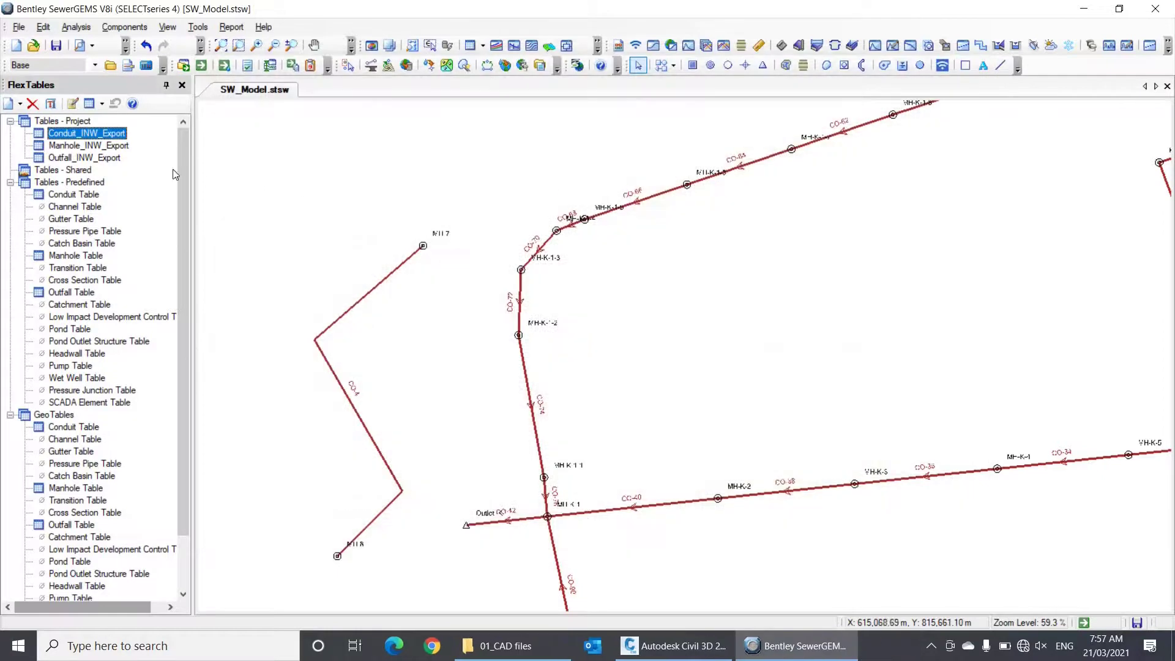
# - Export the Manhole_INW_Export table over SW_manholes.shp with the listed field names, and close the table
pyautogui.rightClick(117, 147)
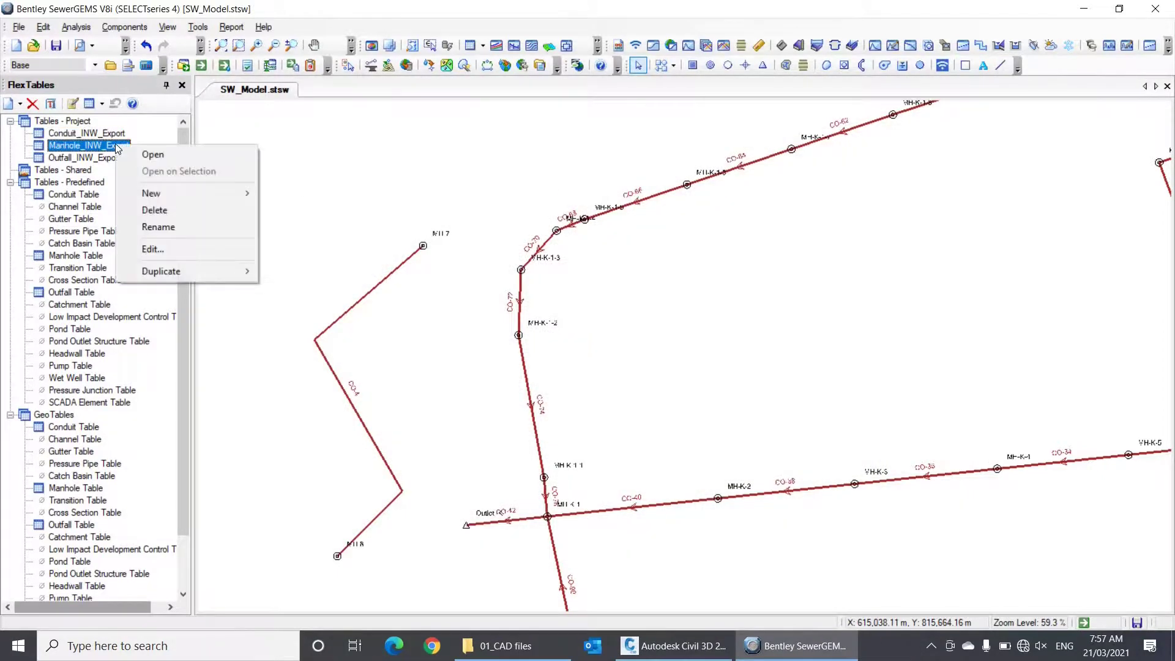
pyautogui.click(178, 154)
pyautogui.click(373, 162)
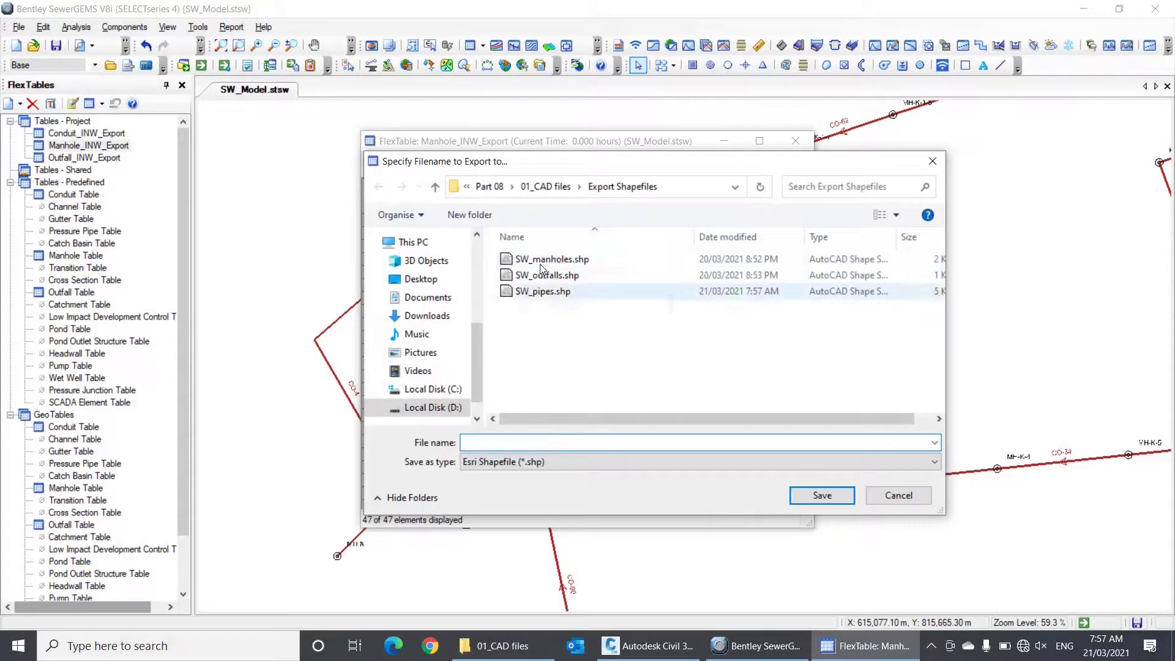
pyautogui.doubleClick(539, 260)
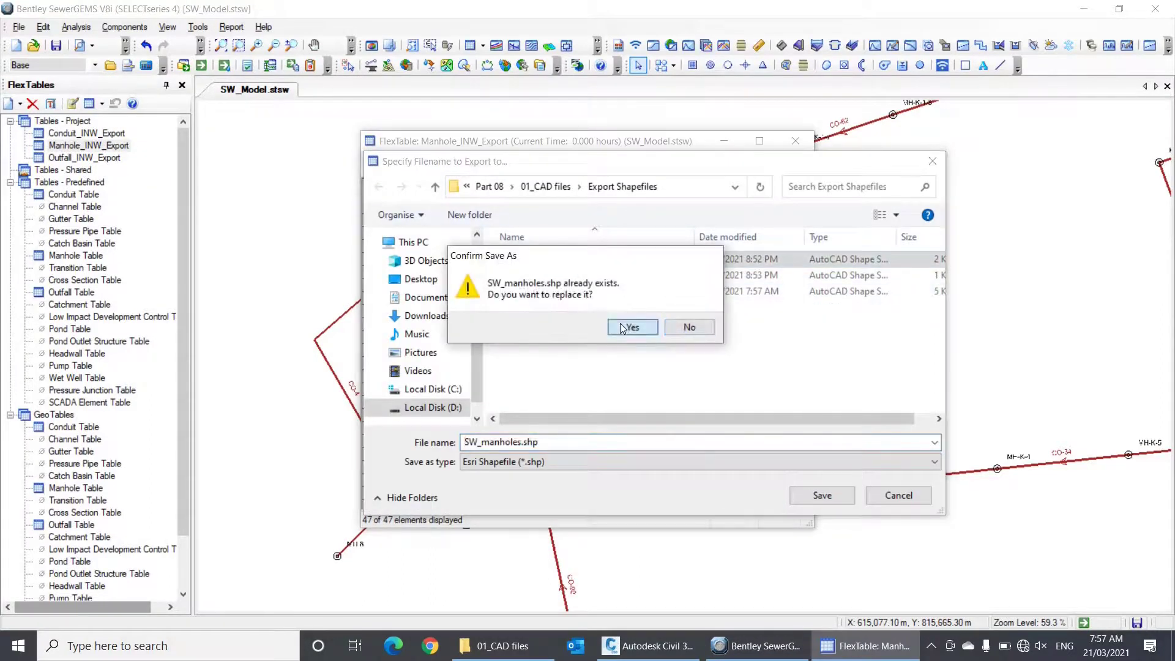
pyautogui.click(622, 326)
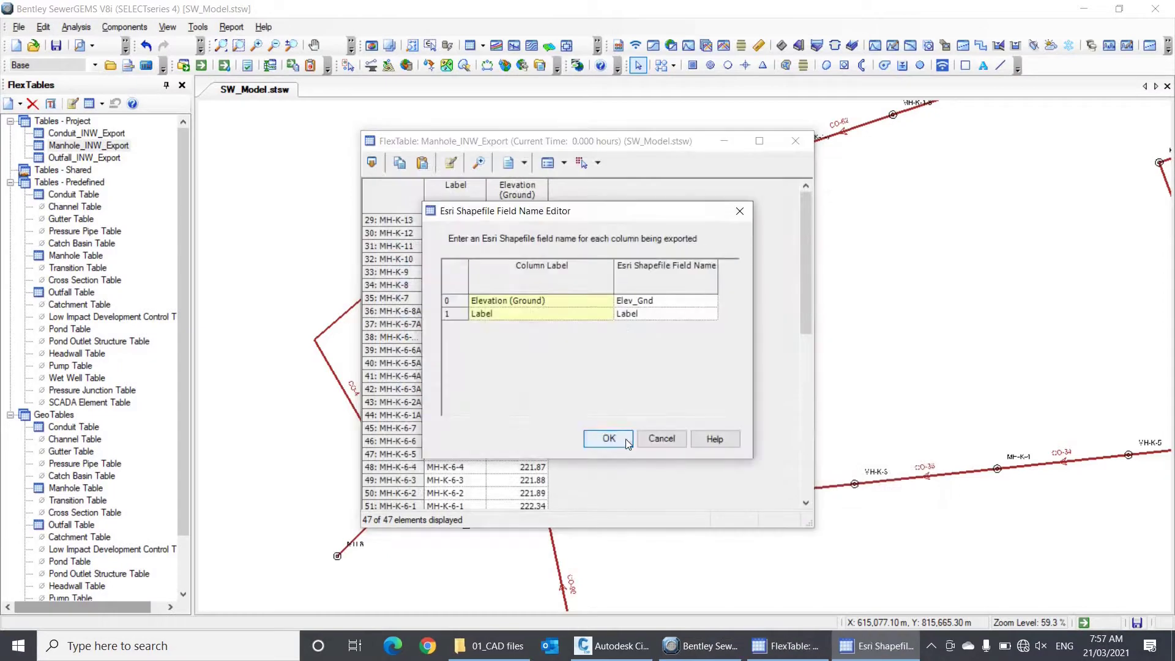
pyautogui.click(608, 439)
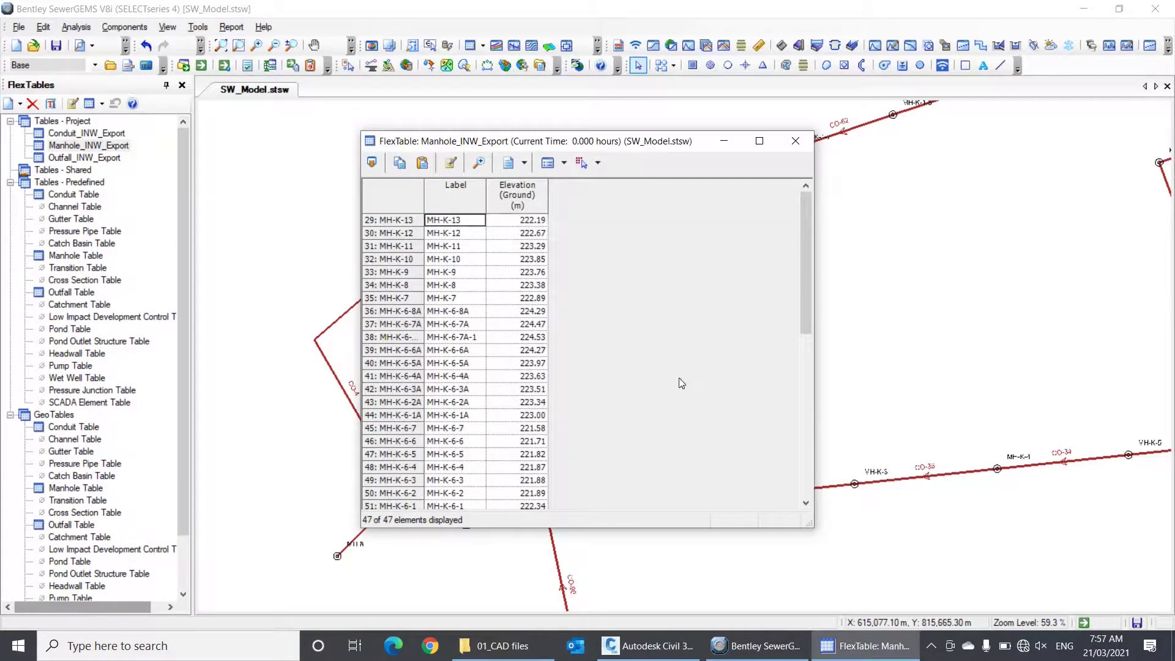
pyautogui.click(803, 142)
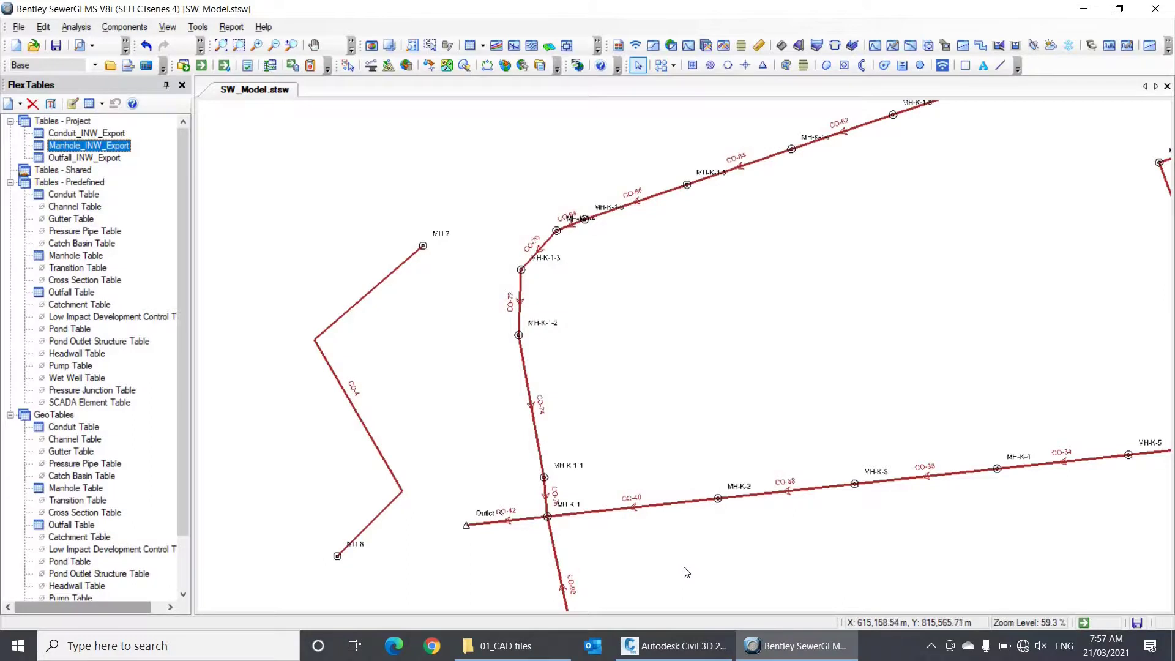
# - Switch to Civil 3D and delete the SW gravity network from the infraWizard networks
pyautogui.click(1084, 10)
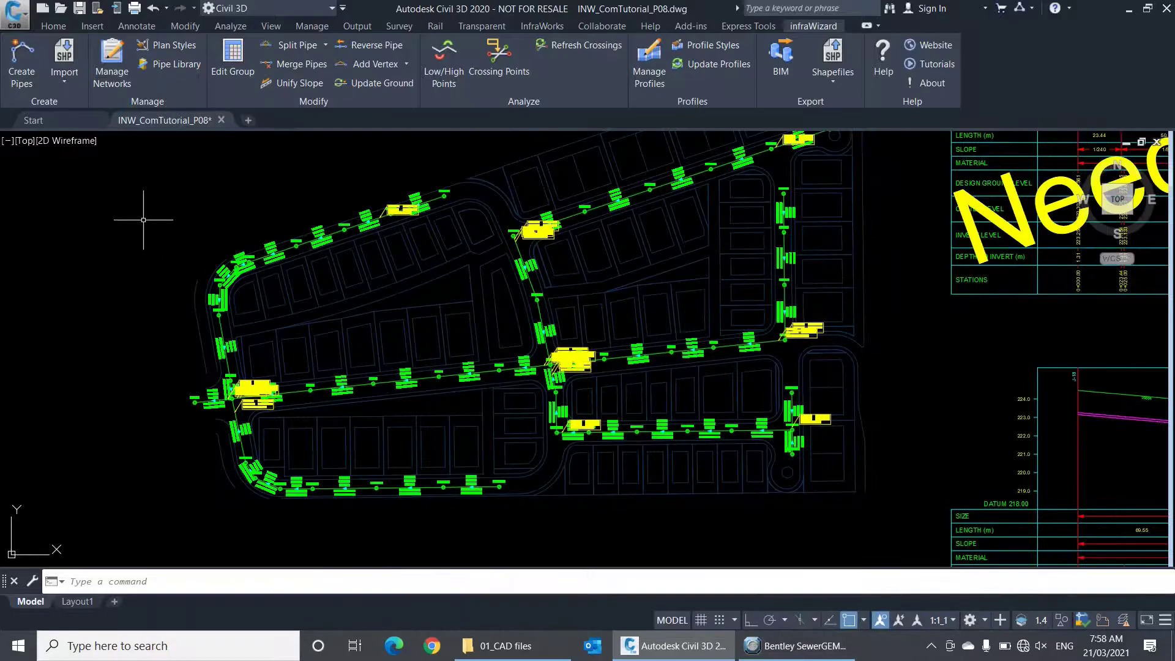
pyautogui.click(109, 74)
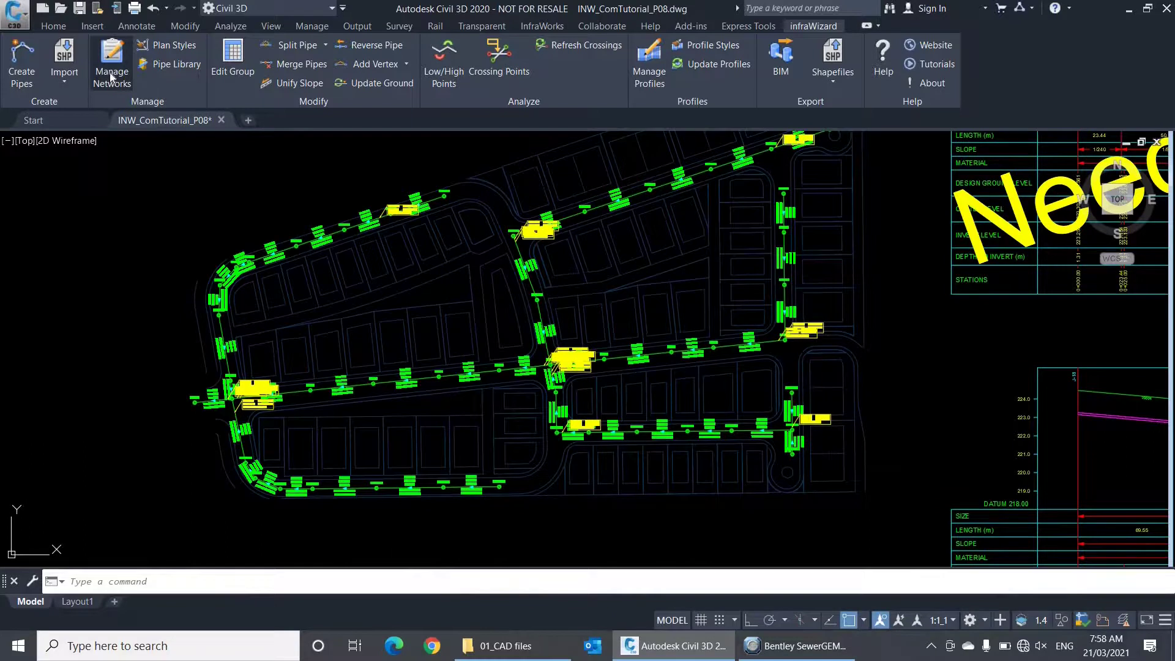
pyautogui.click(344, 318)
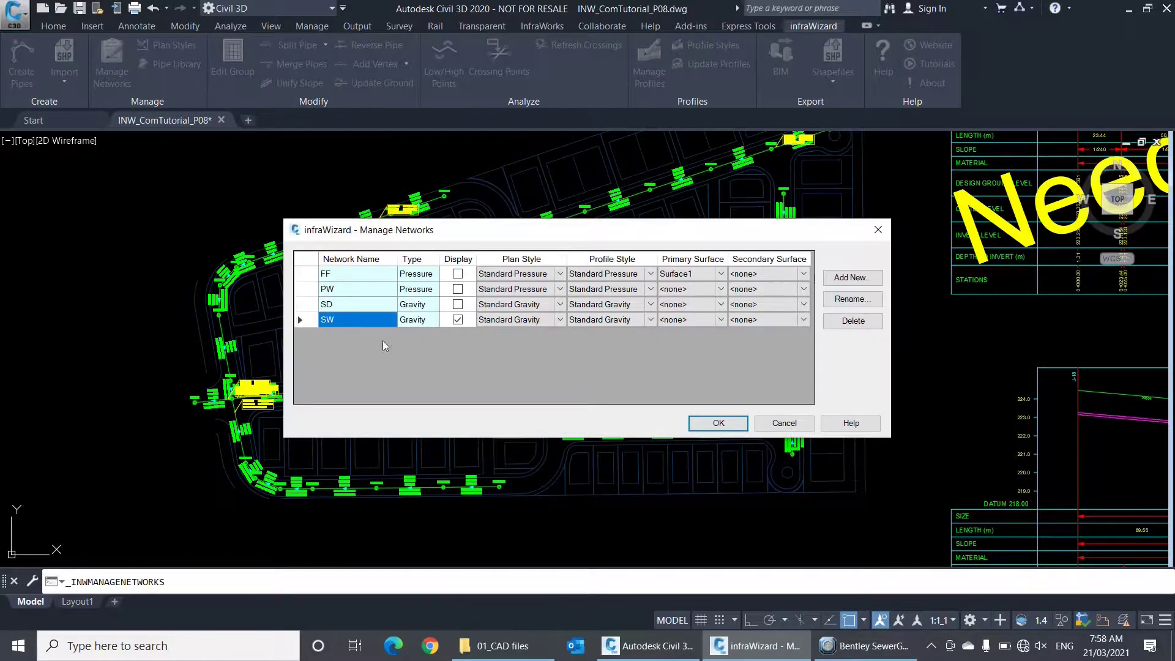
pyautogui.click(852, 321)
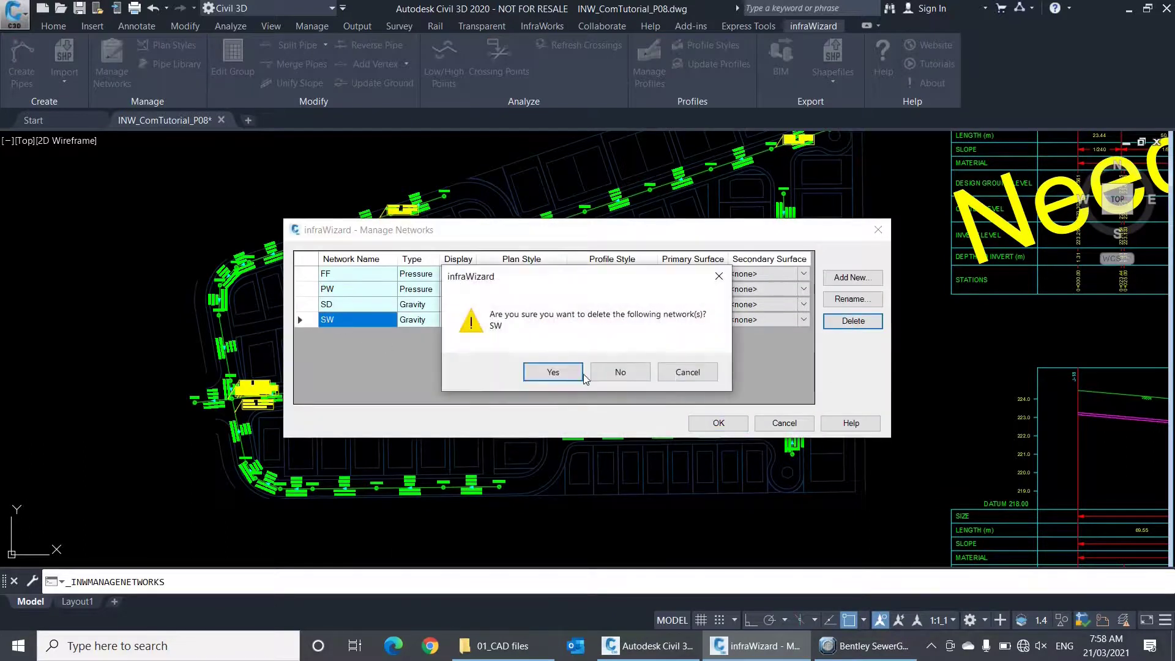
pyautogui.click(555, 372)
pyautogui.click(743, 424)
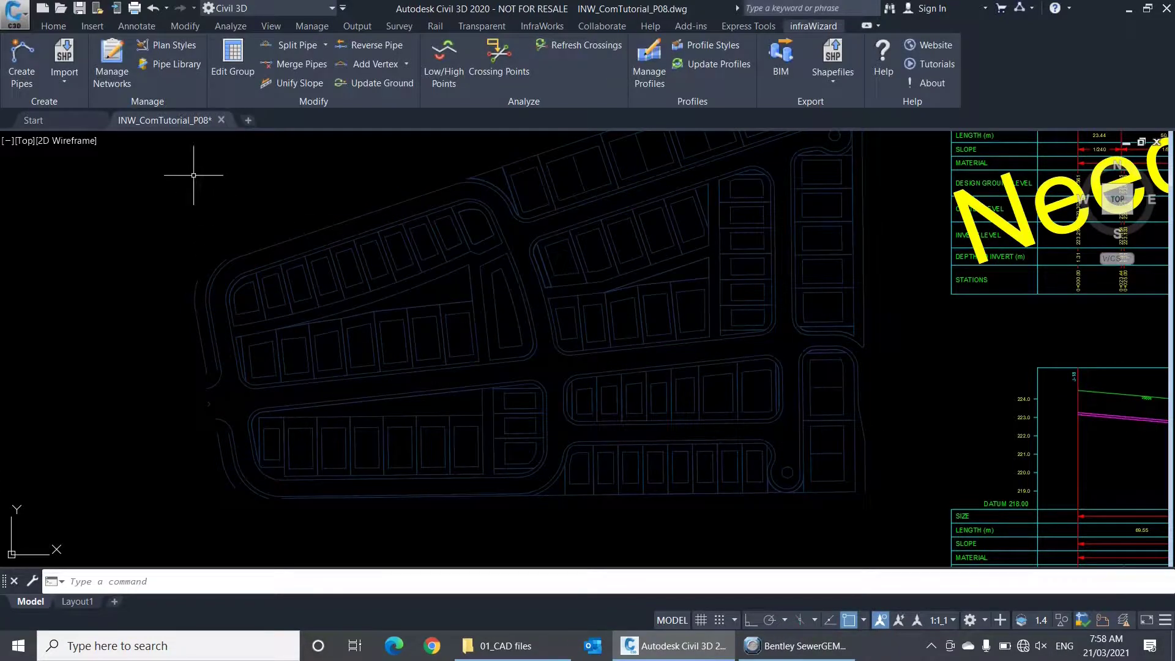
# - Start a shapefile import into a new gravity network named SW, adding SW_manholes.shp, SW_outfalls.shp and SW_pipes.shp as data files
pyautogui.click(76, 80)
pyautogui.click(89, 109)
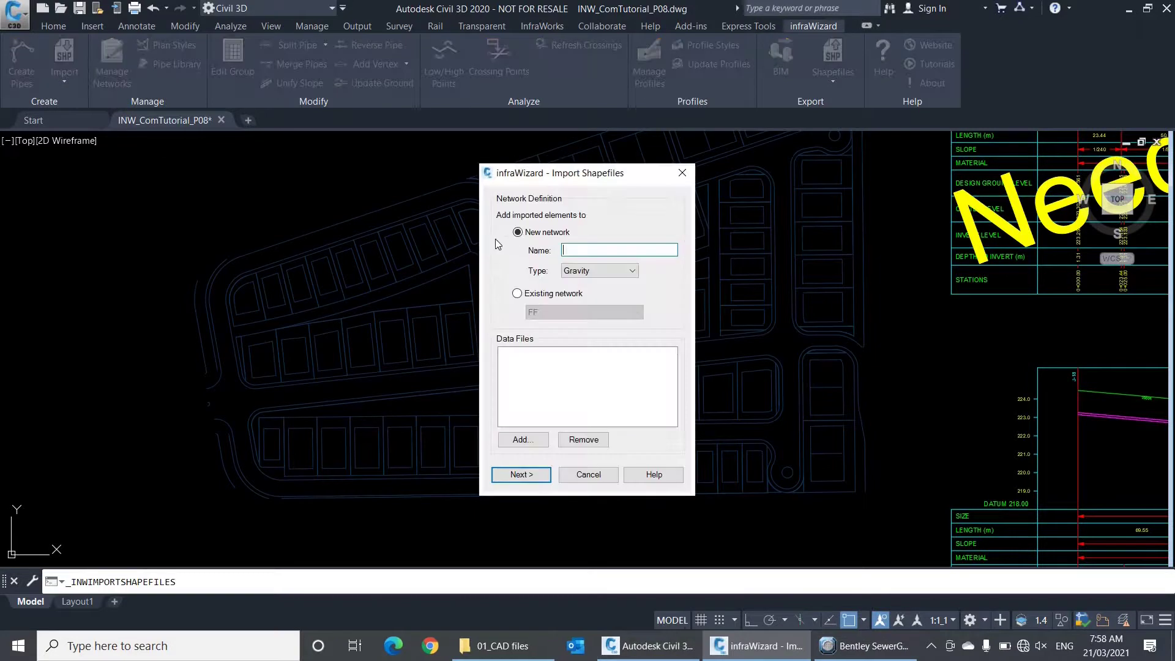
pyautogui.write('SW')
pyautogui.click(537, 445)
pyautogui.click(563, 246)
pyautogui.doubleClick(564, 236)
pyautogui.moveTo(562, 308); pyautogui.dragTo(527, 231)
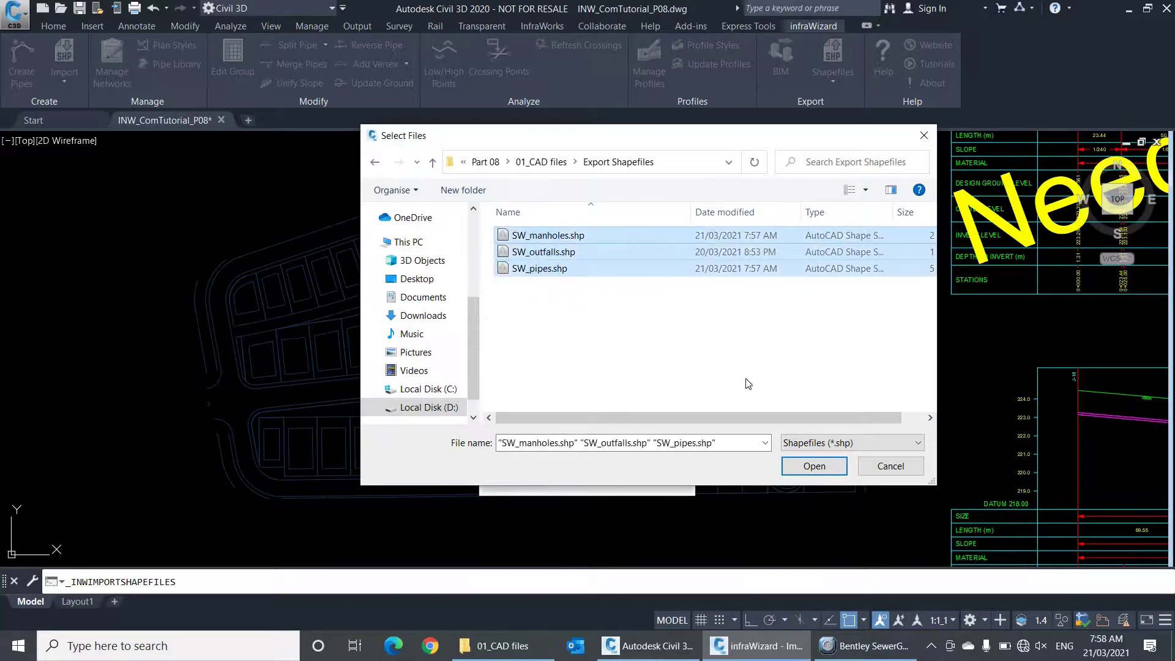
pyautogui.click(813, 466)
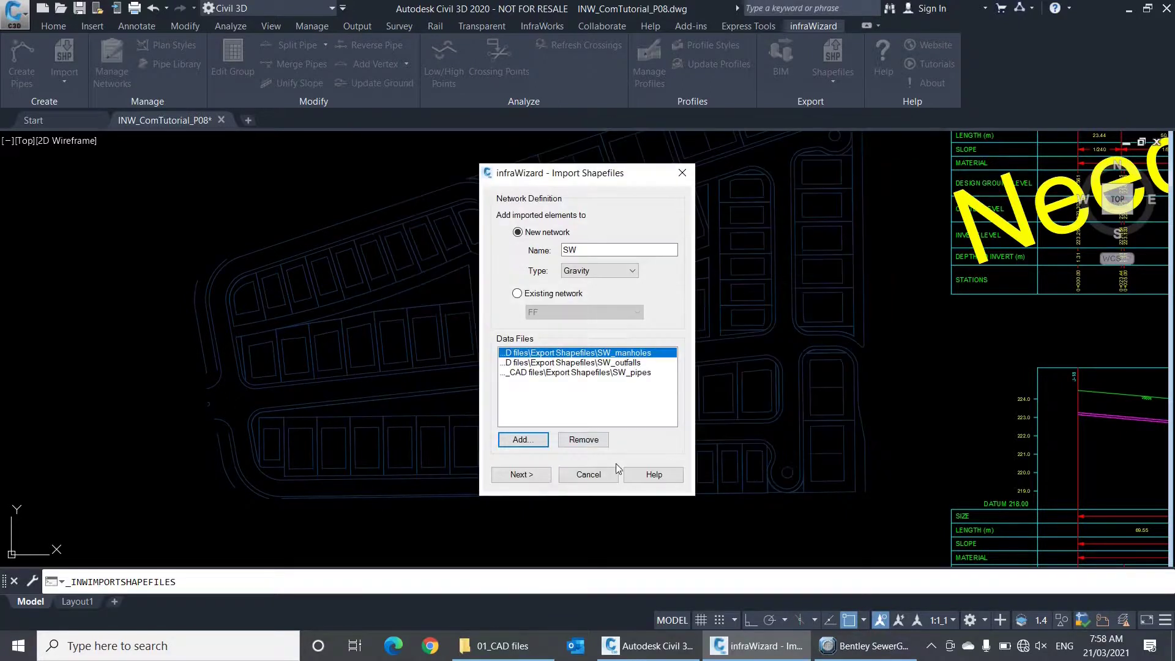
# - Proceed to the field mapping and load the saved INW_SHAPE_IMPORT_SETTINGS file from the 01_CAD files folder
pyautogui.click(538, 474)
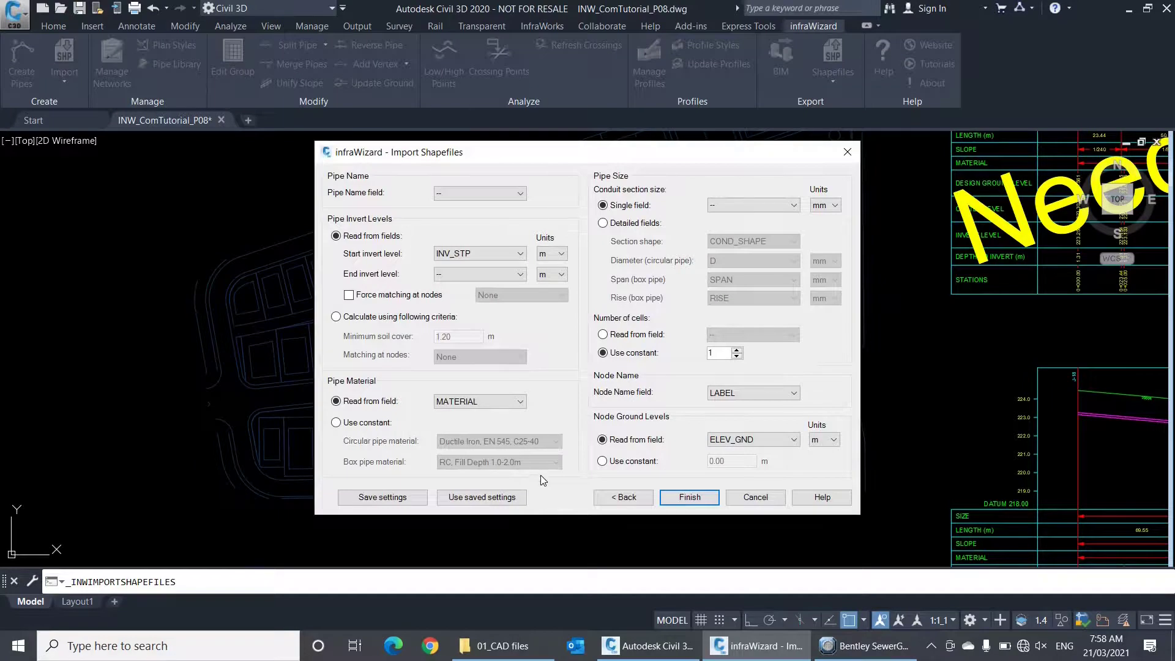
pyautogui.click(496, 498)
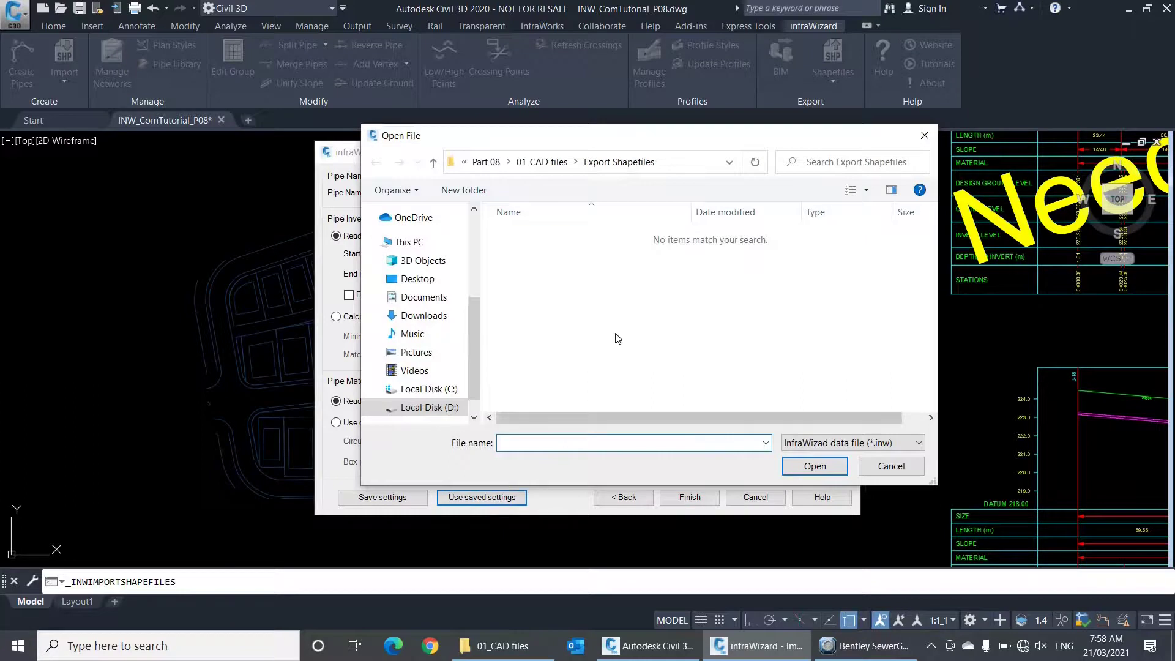
pyautogui.click(549, 162)
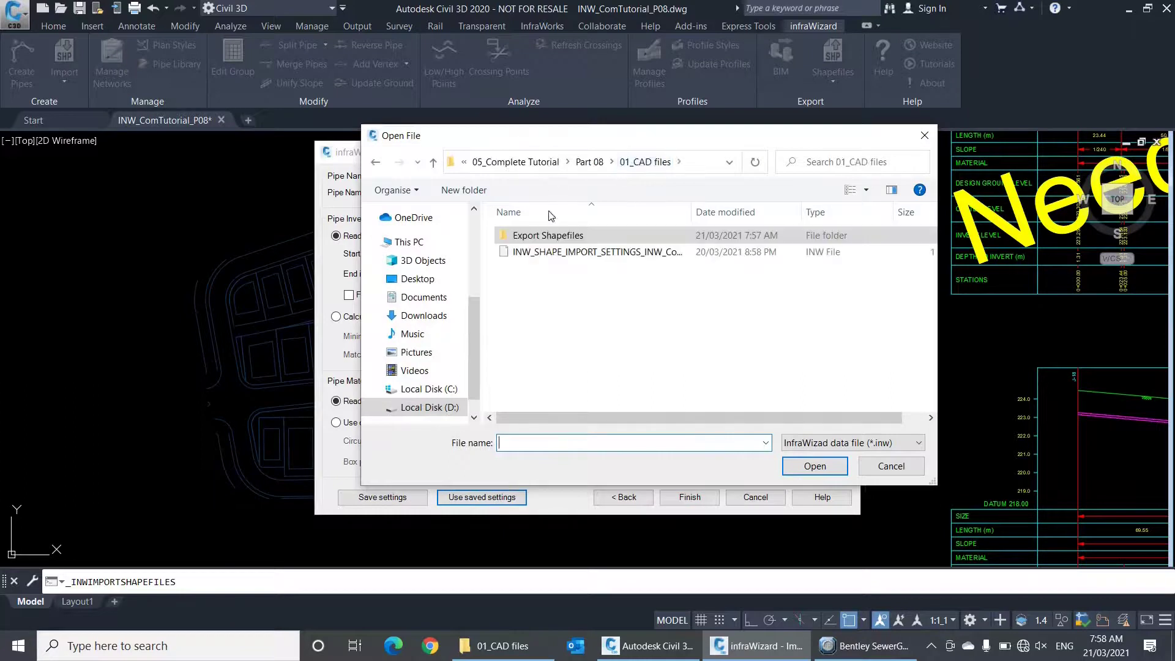
pyautogui.doubleClick(551, 252)
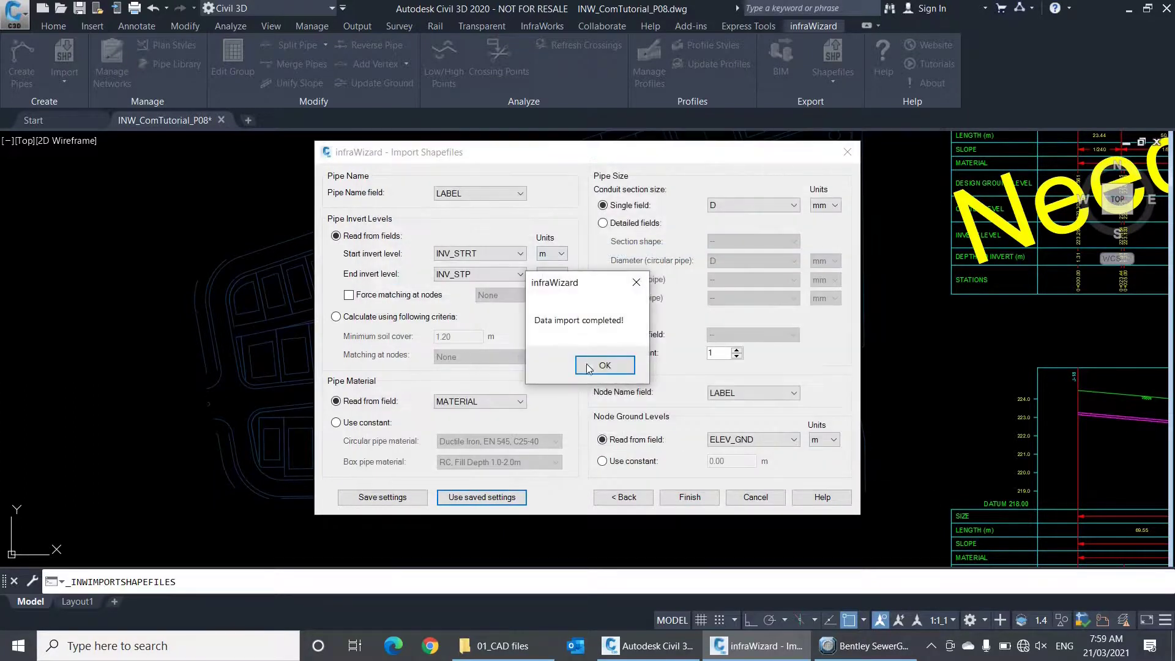
pyautogui.click(588, 364)
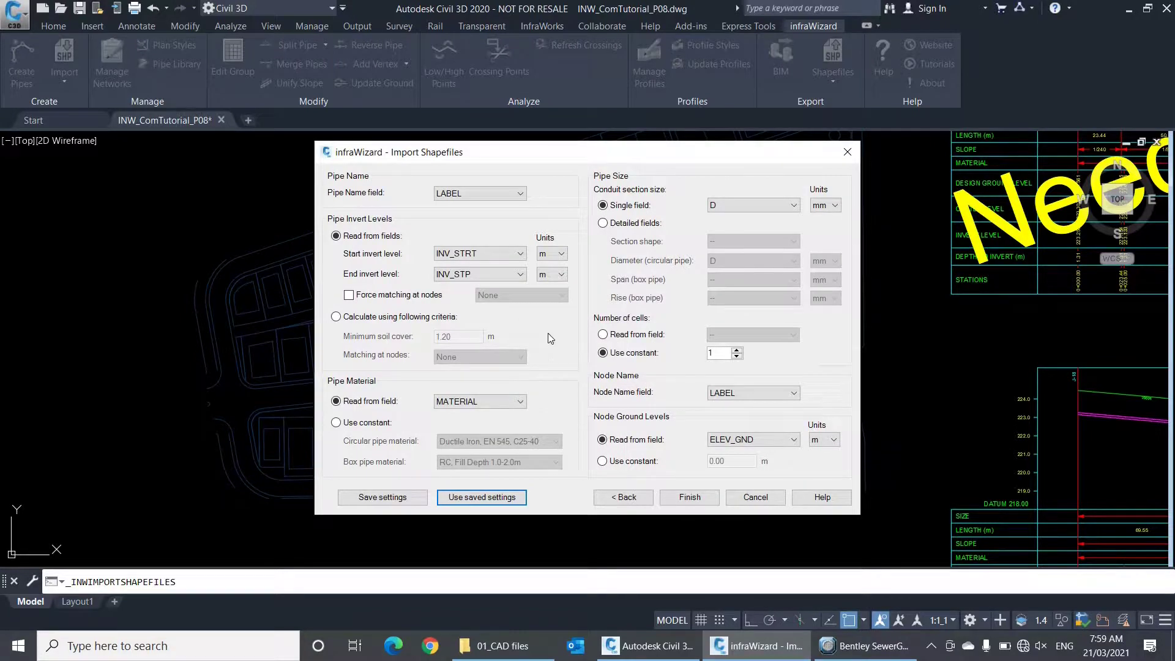
# - Use detailed fields for the conduit size, with section shape COND_SHAPE, span SPAN and rise RISE, setting the span and rise units to m
pyautogui.click(642, 225)
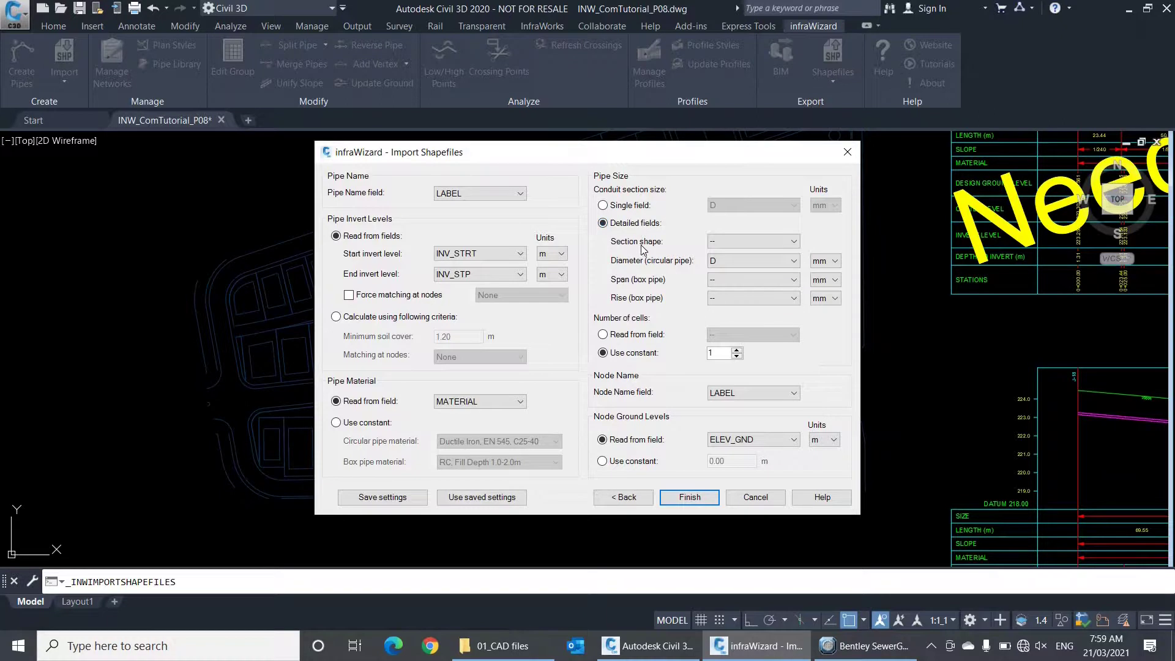
pyautogui.click(718, 241)
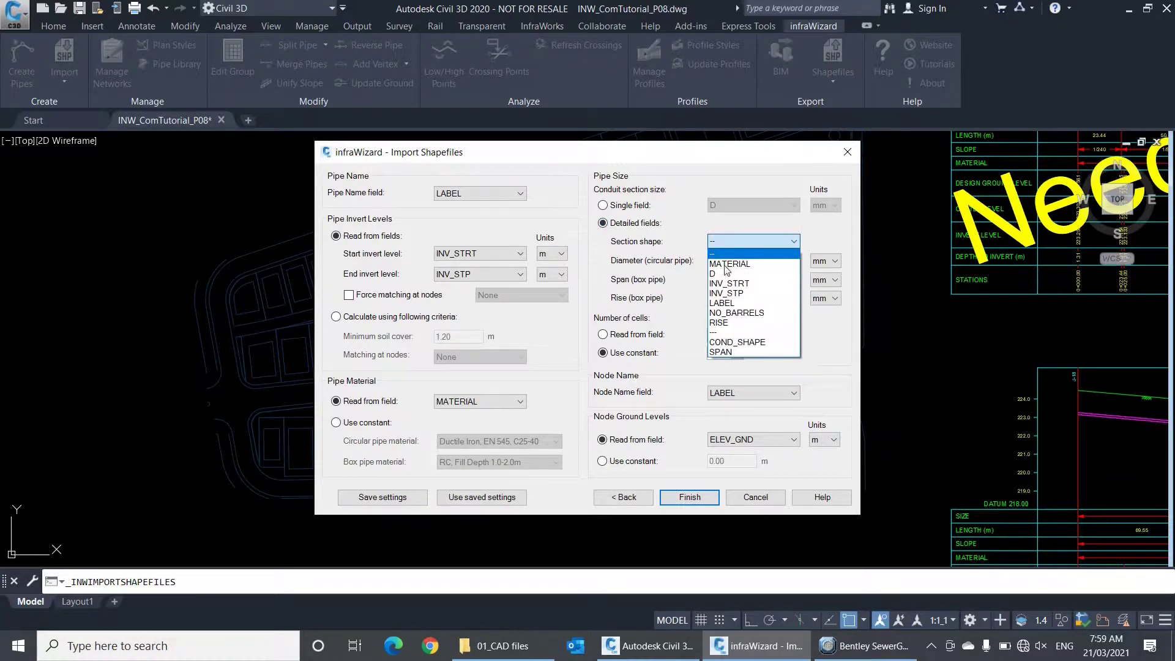
pyautogui.click(738, 342)
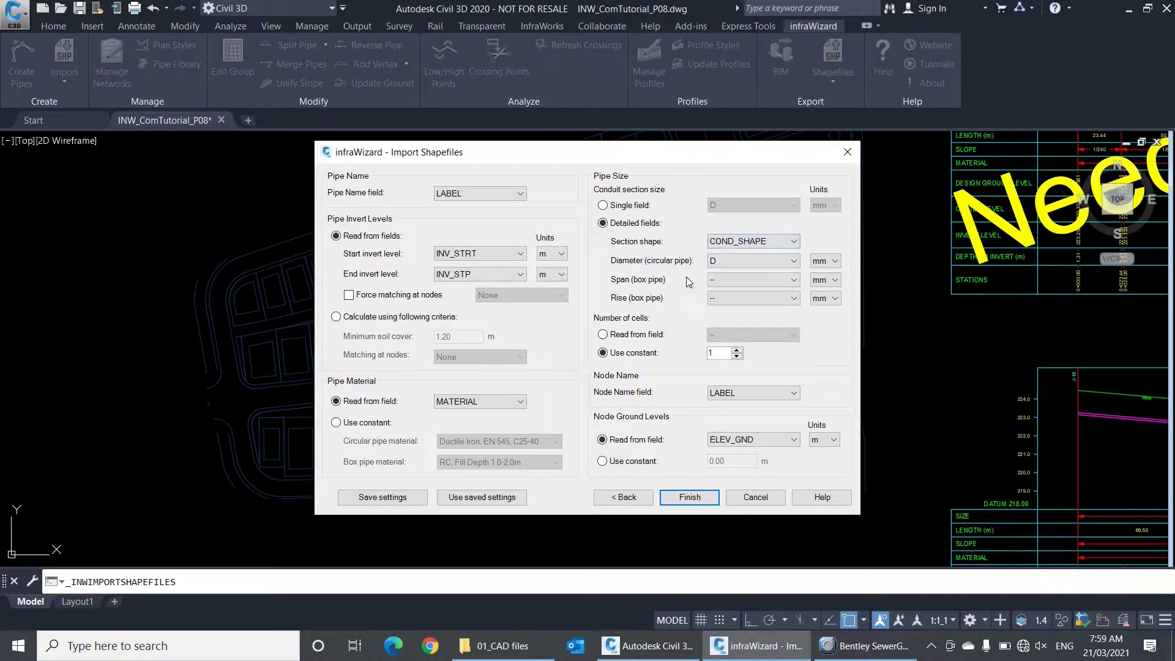
pyautogui.click(725, 282)
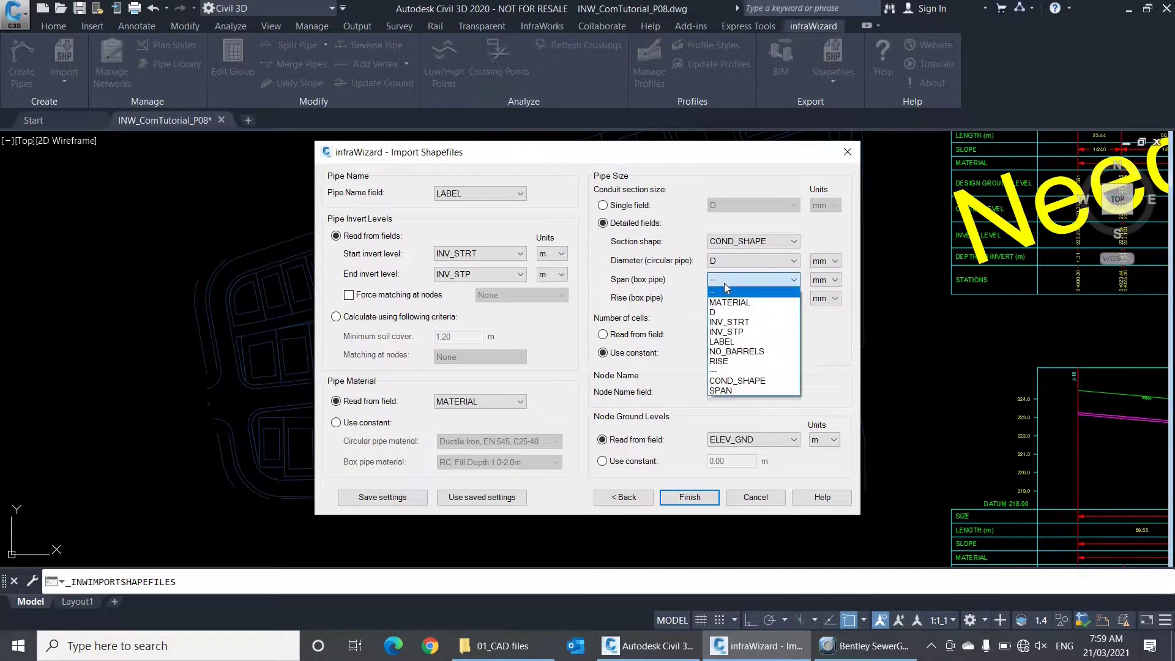
pyautogui.click(734, 390)
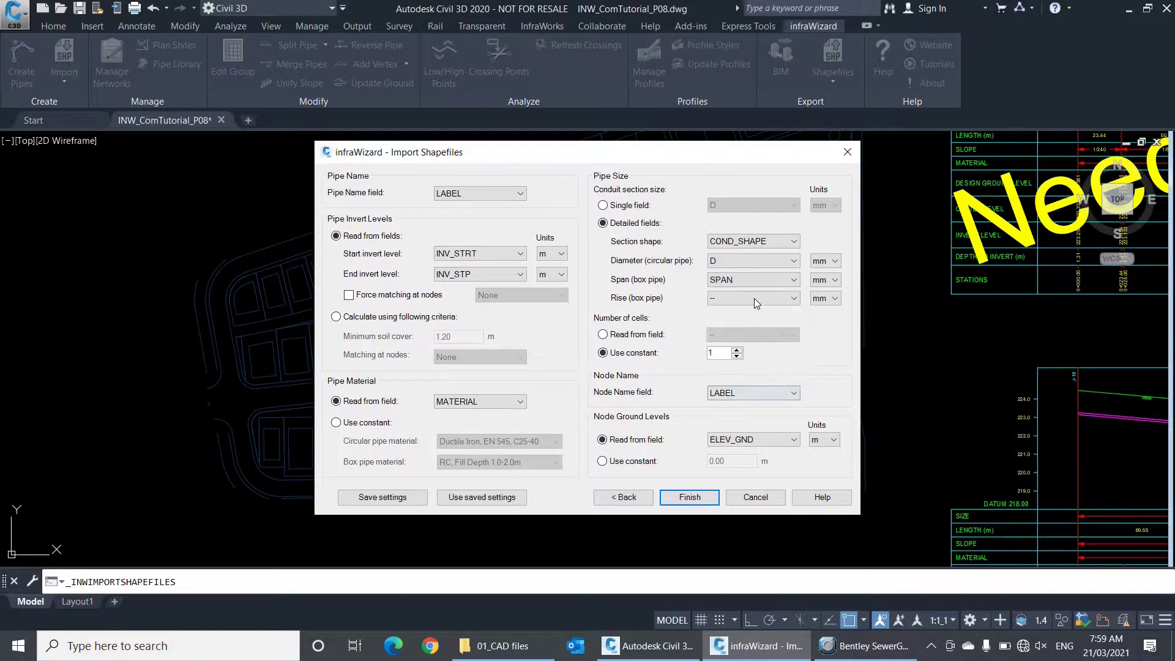
pyautogui.click(754, 299)
pyautogui.click(745, 378)
pyautogui.click(817, 281)
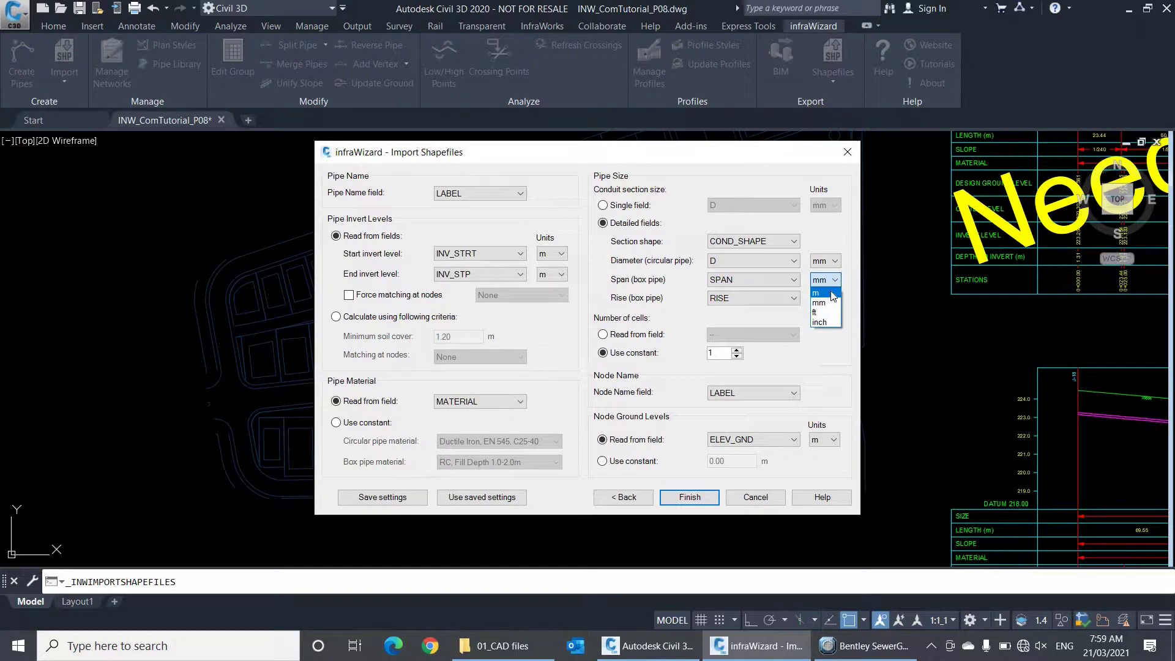
pyautogui.click(816, 293)
pyautogui.scroll(1, 830, 300)
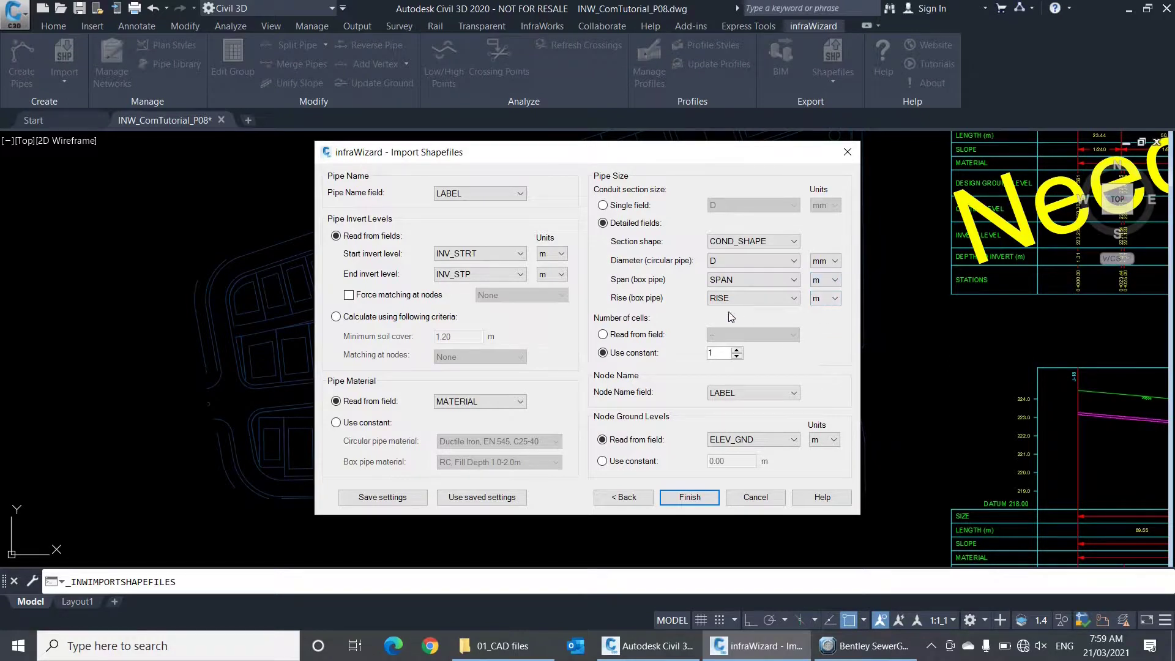
# - Read the number of cells from the NO_BARRELS field and finish the shapefile import
pyautogui.click(662, 337)
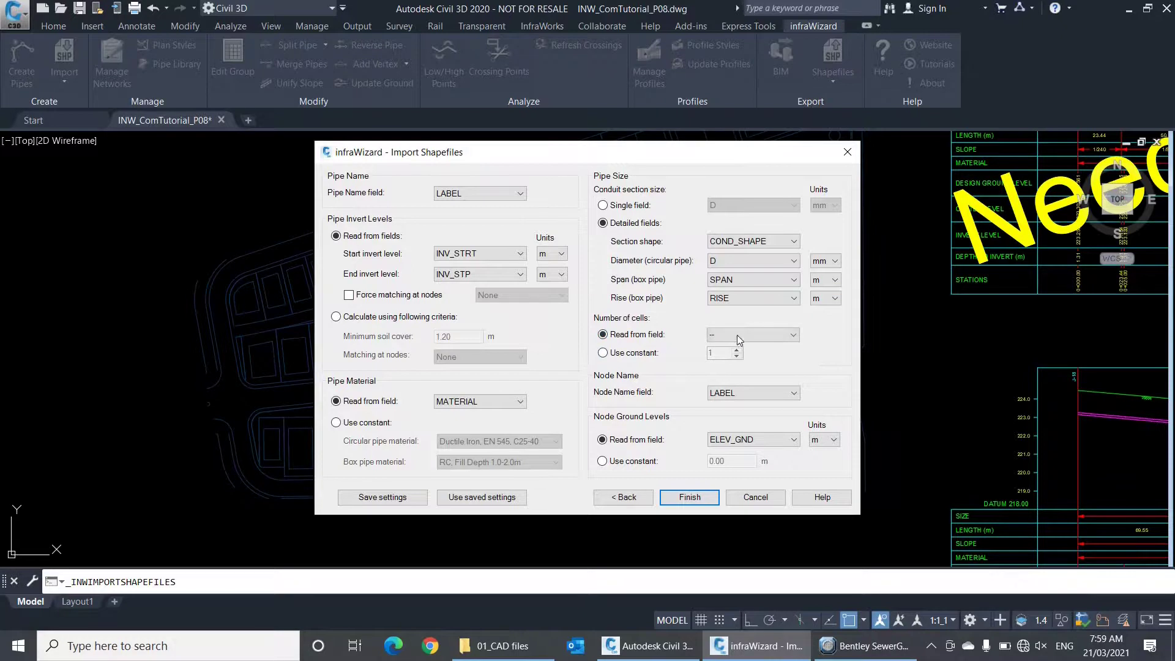
pyautogui.click(738, 336)
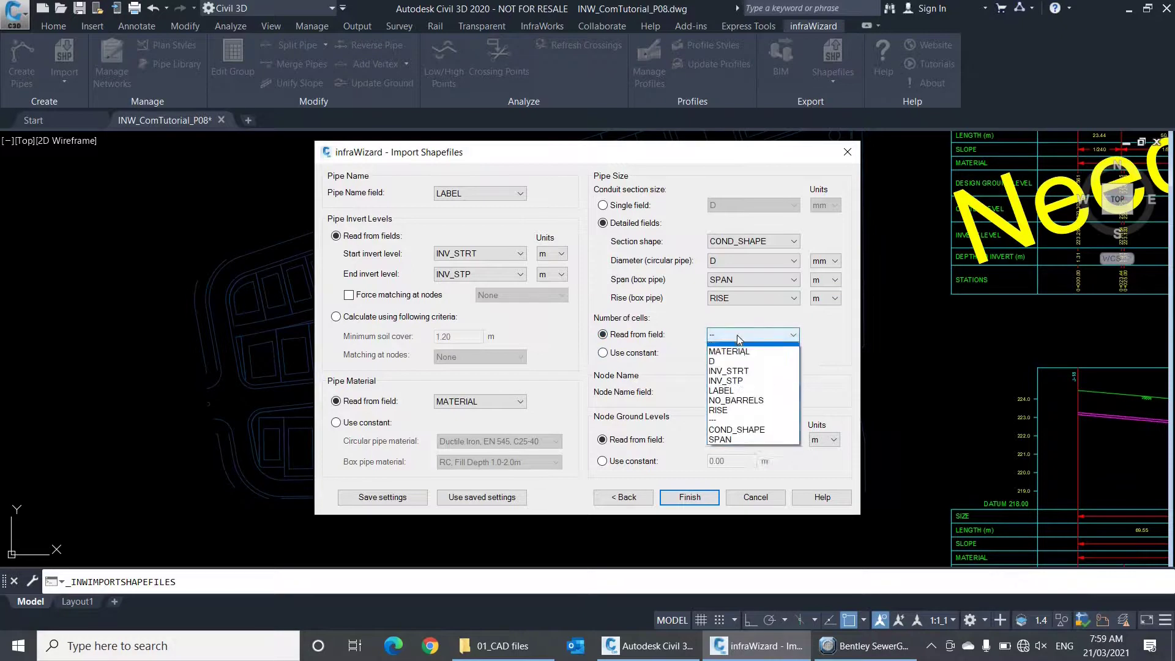
pyautogui.click(743, 406)
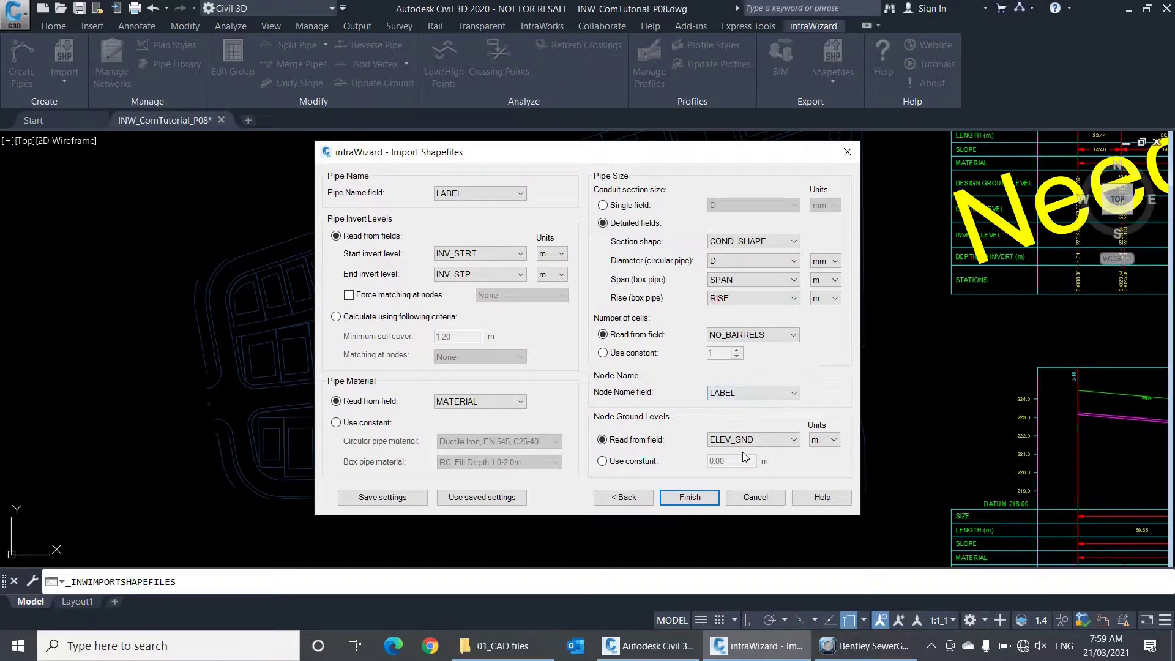
pyautogui.click(700, 495)
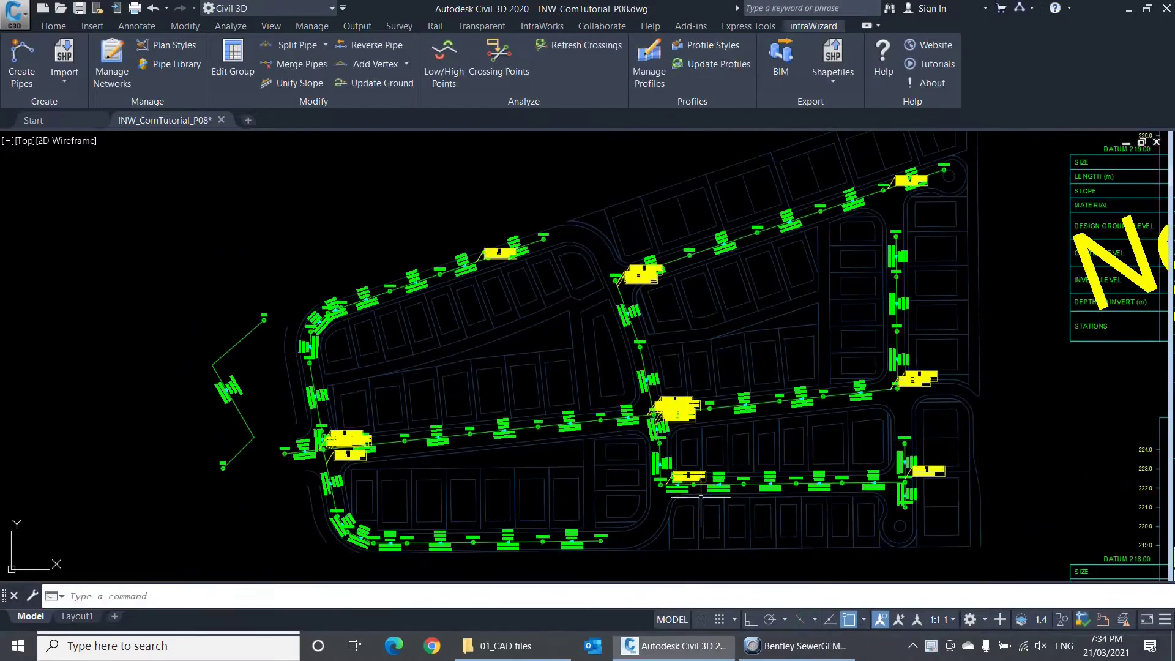
# - Examine the labels of the imported pipes along the MH-K line down to the multi-barrel pipe at Outlet_K
pyautogui.scroll(10, 581, 480)
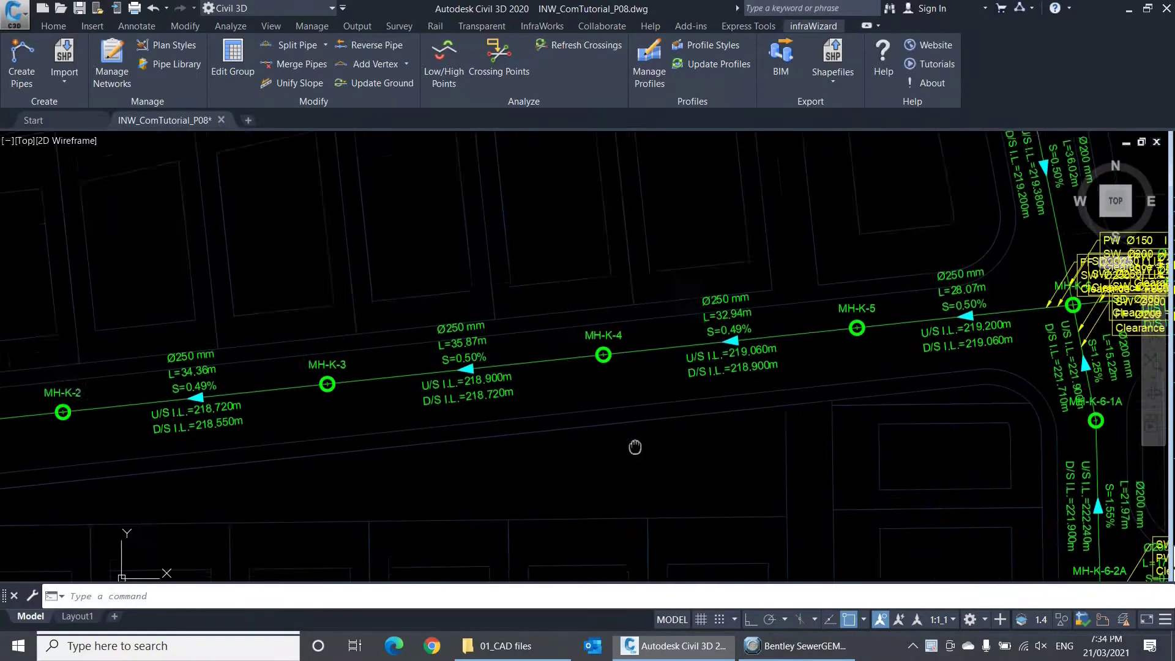
pyautogui.moveTo(600, 448); pyautogui.dragTo(770, 389, button='middle')
pyautogui.scroll(3, 543, 394)
pyautogui.moveTo(543, 394); pyautogui.dragTo(865, 412, button='middle')
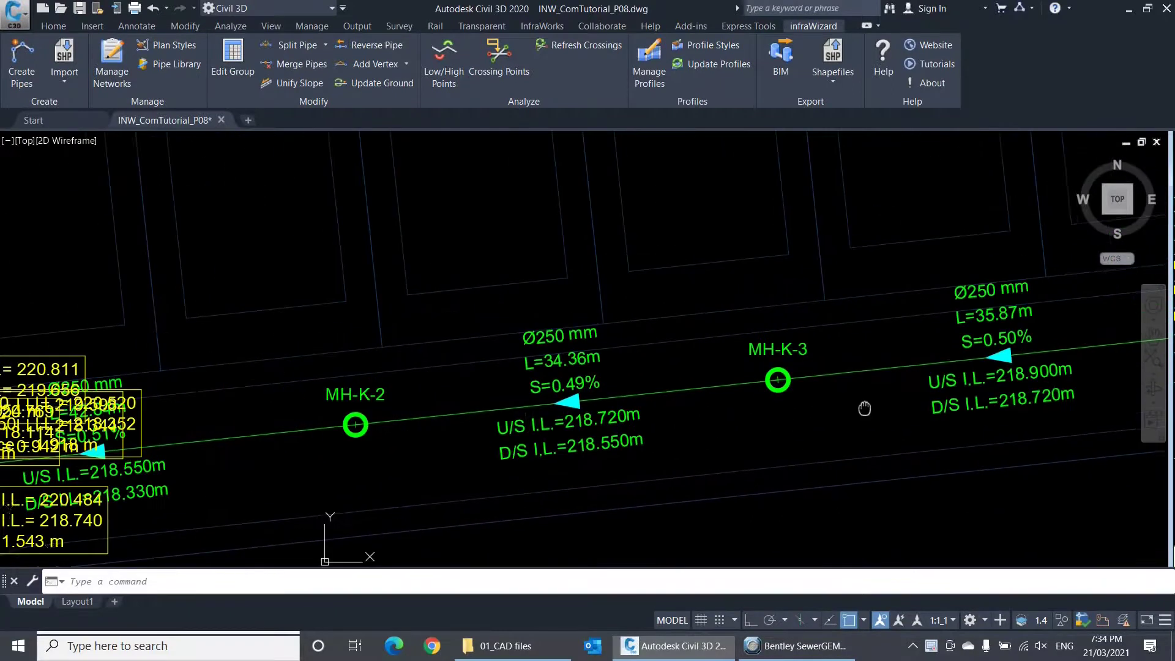
pyautogui.moveTo(476, 442); pyautogui.dragTo(667, 456, button='middle')
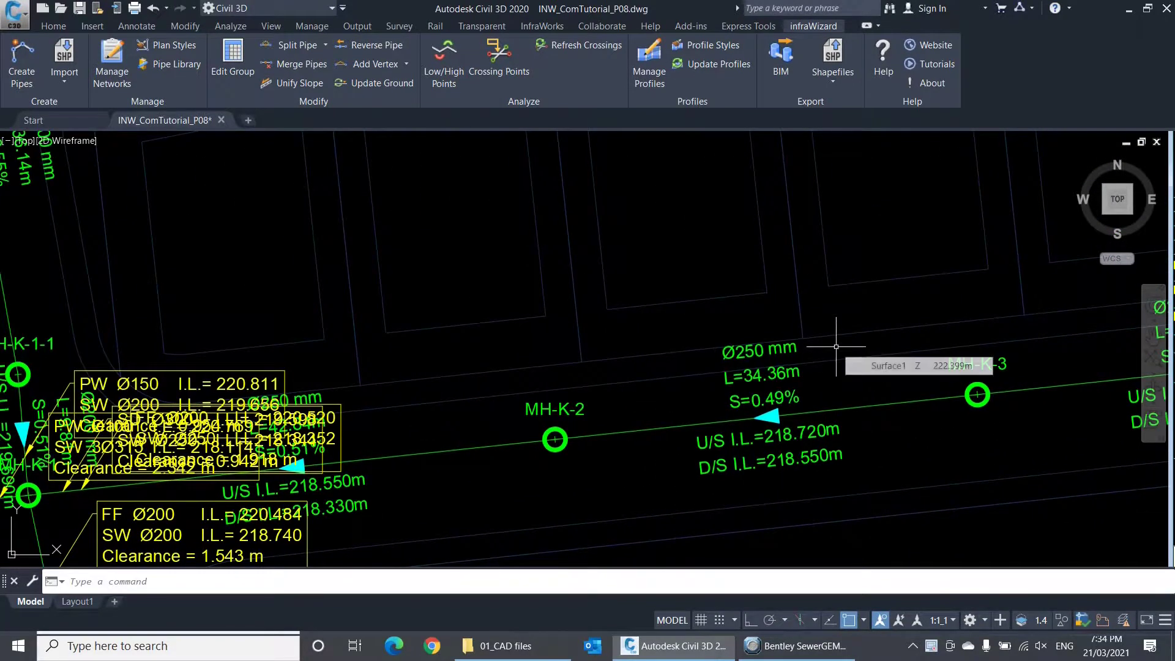
pyautogui.scroll(-2, 836, 347)
pyautogui.moveTo(631, 332); pyautogui.dragTo(761, 375, button='middle')
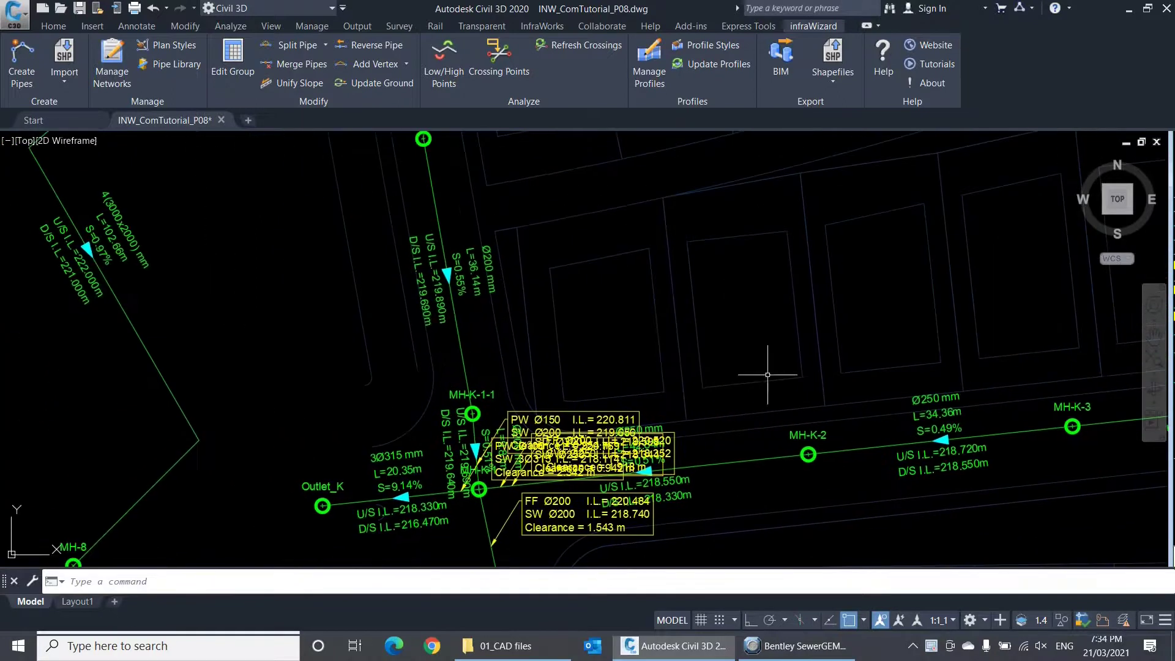
pyautogui.scroll(5, 515, 298)
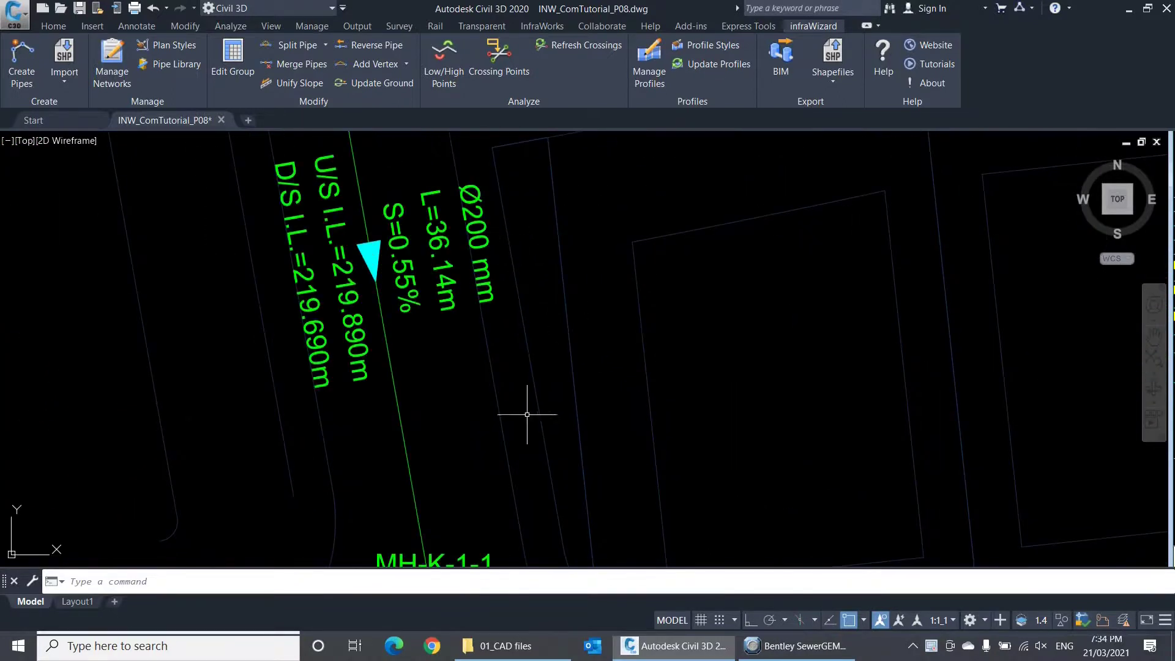
pyautogui.scroll(-2, 533, 407)
pyautogui.moveTo(532, 407); pyautogui.dragTo(722, 173, button='middle')
pyautogui.scroll(2, 722, 173)
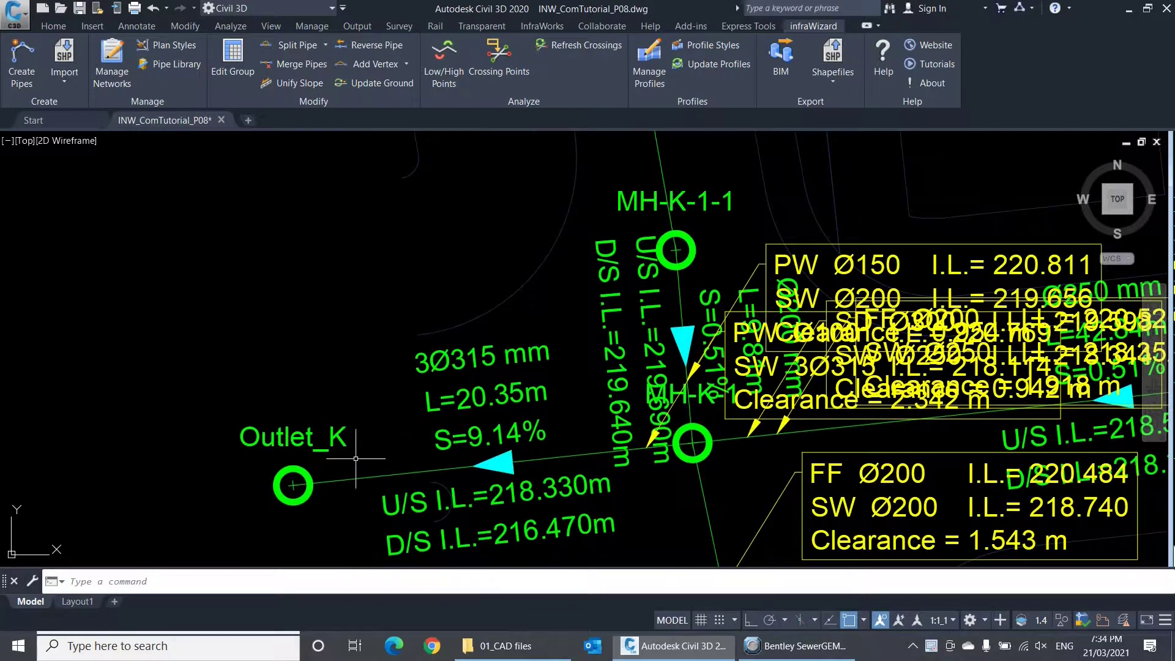
pyautogui.scroll(3, 367, 440)
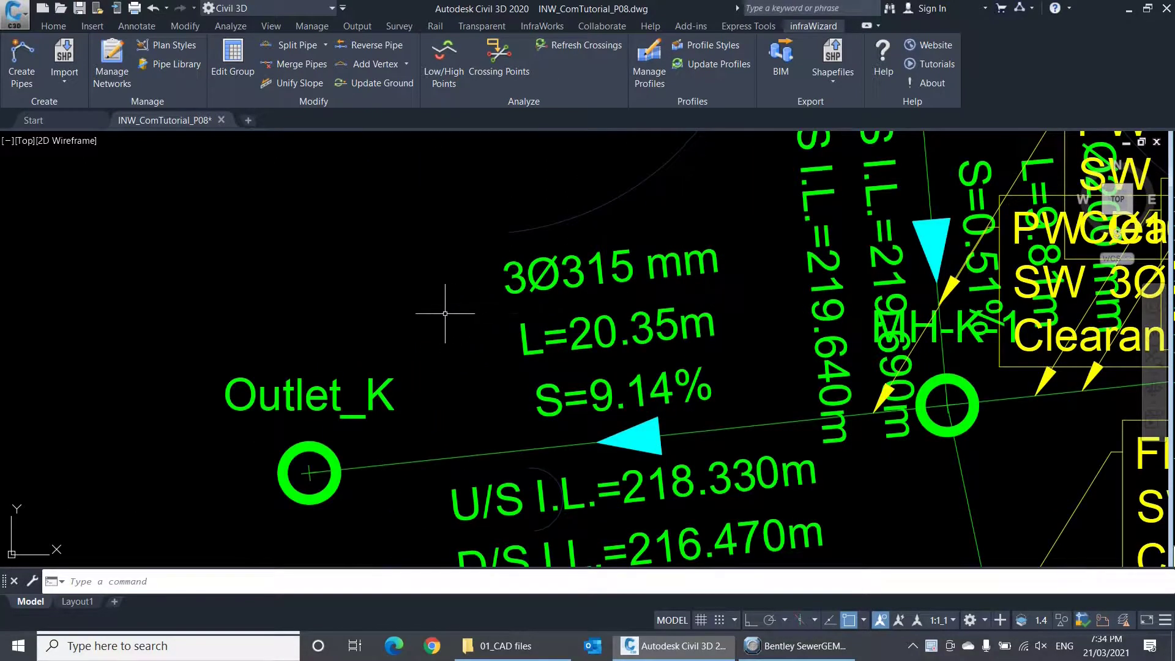
pyautogui.scroll(-3, 457, 272)
pyautogui.scroll(-2, 457, 284)
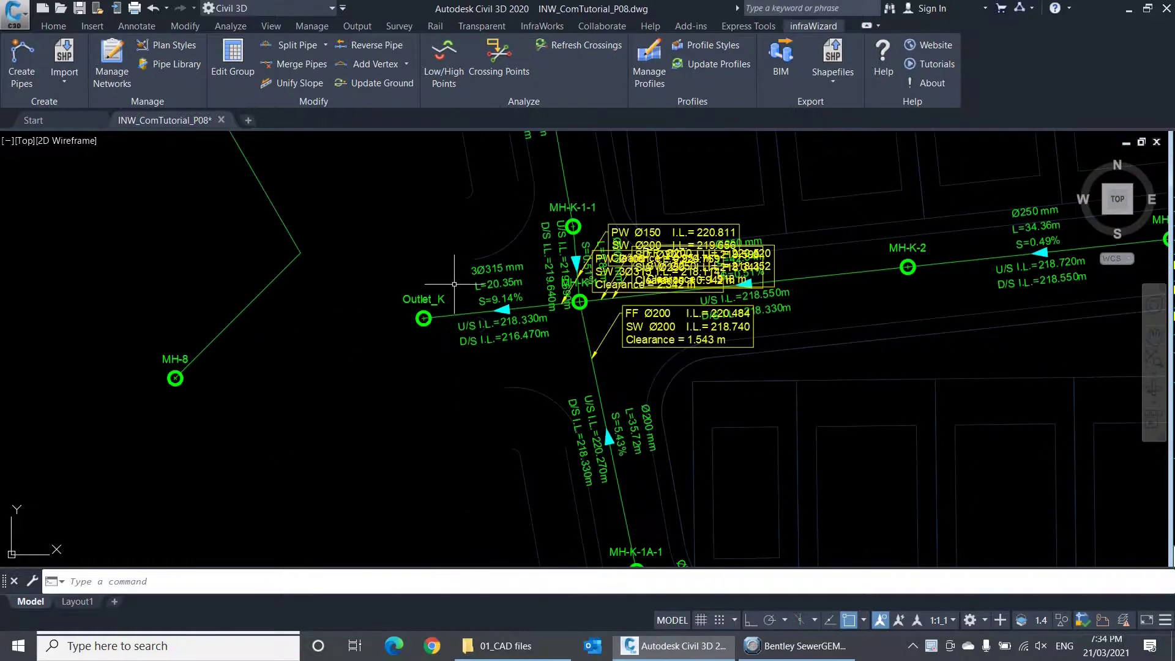
# - Inspect the size label of the multi-cell box pipe running between MH-7 and MH-8
pyautogui.moveTo(453, 284)
pyautogui.mouseDown(button='middle')
pyautogui.moveTo(463, 334)
pyautogui.moveTo(522, 450)
pyautogui.moveTo(579, 475)
pyautogui.mouseUp(button='middle')
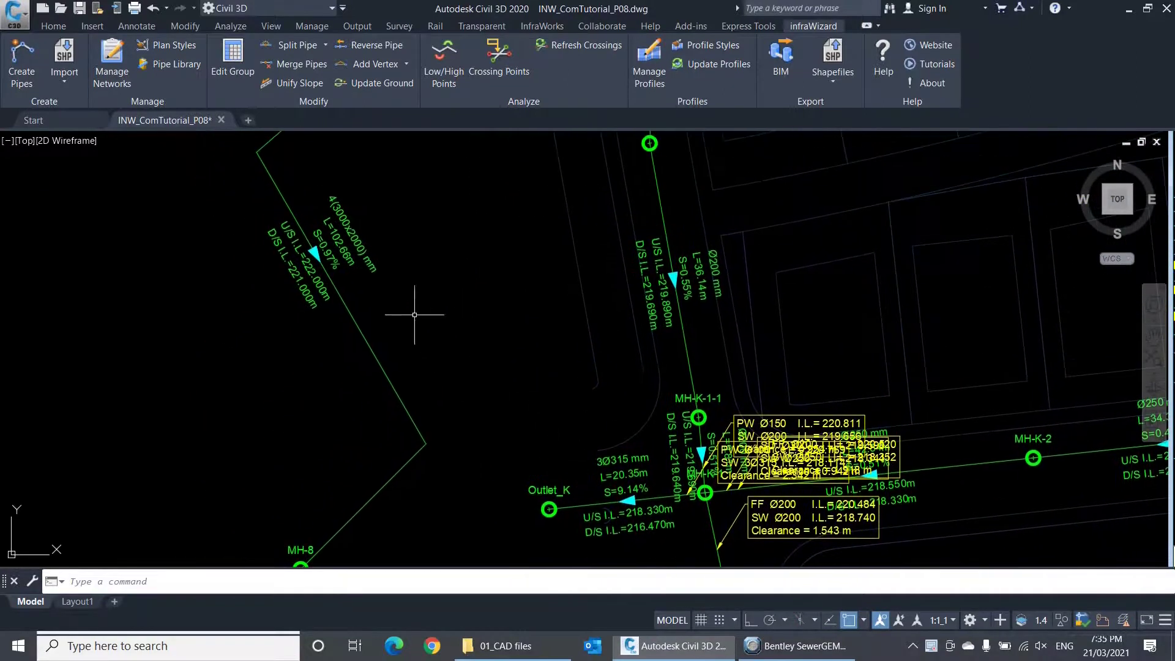
pyautogui.scroll(4, 380, 208)
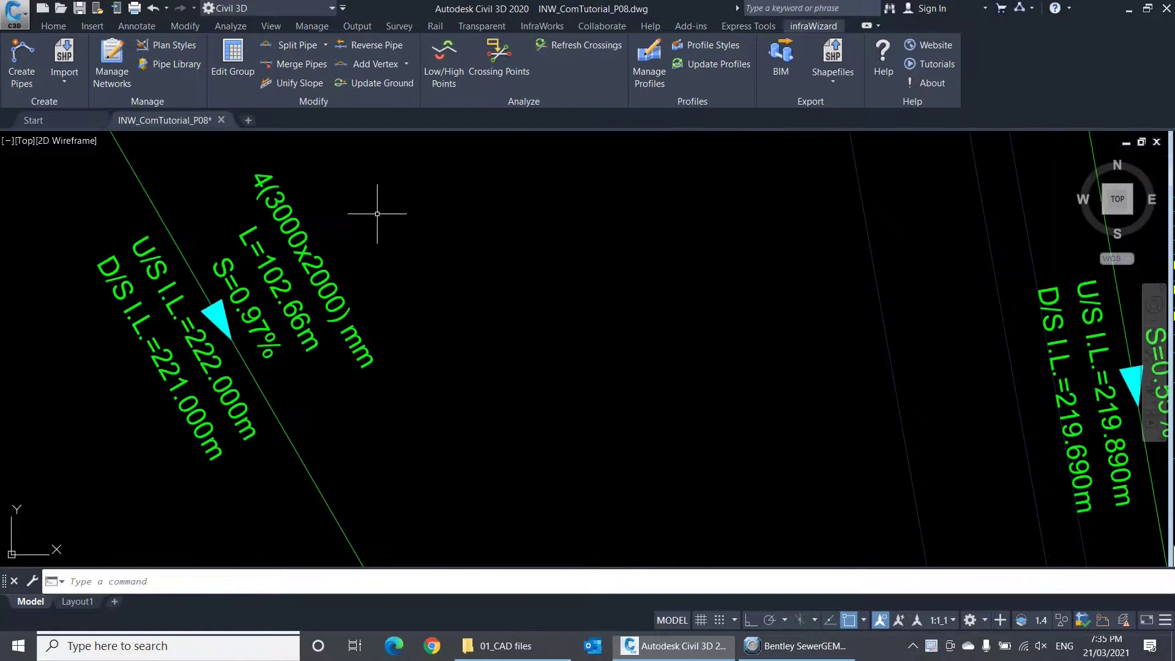
pyautogui.moveTo(429, 342)
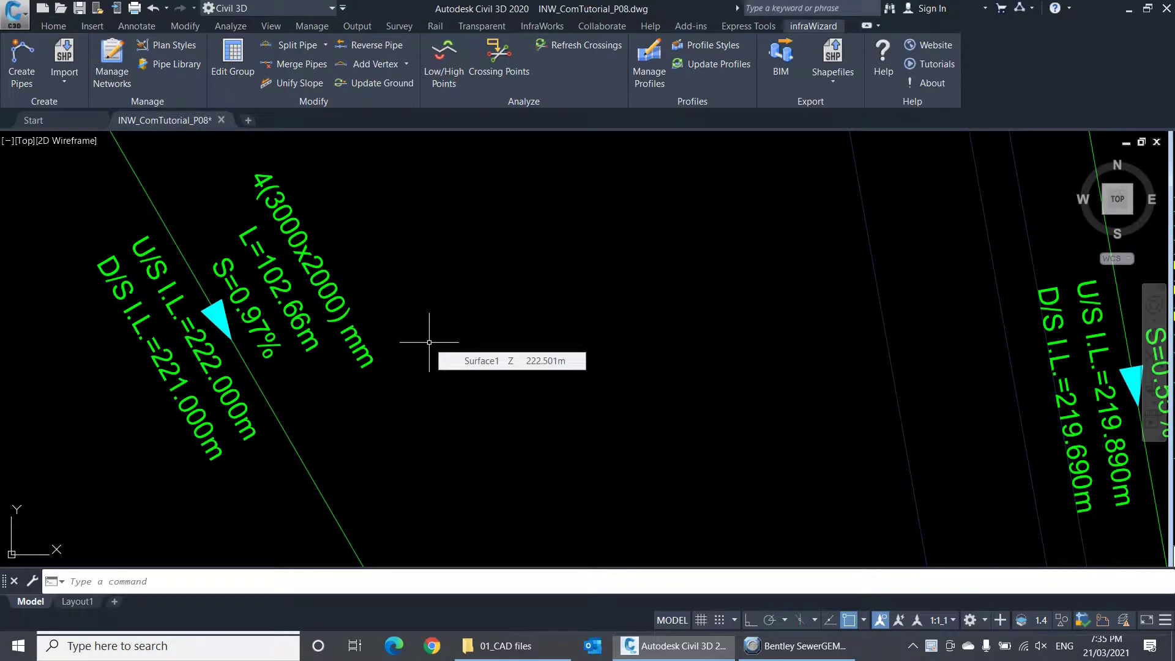
pyautogui.scroll(-5, 429, 342)
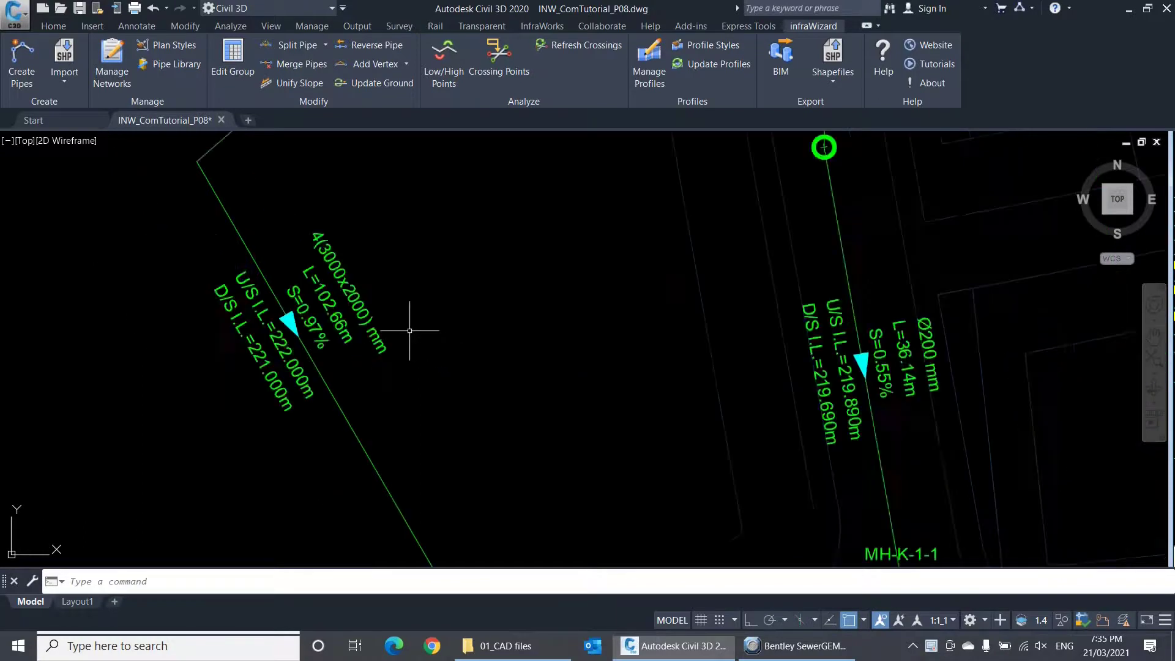
# - Review the span, rise, wall and slab thicknesses of the Box sections material in the Pipe Library, and close it without changes
pyautogui.click(189, 70)
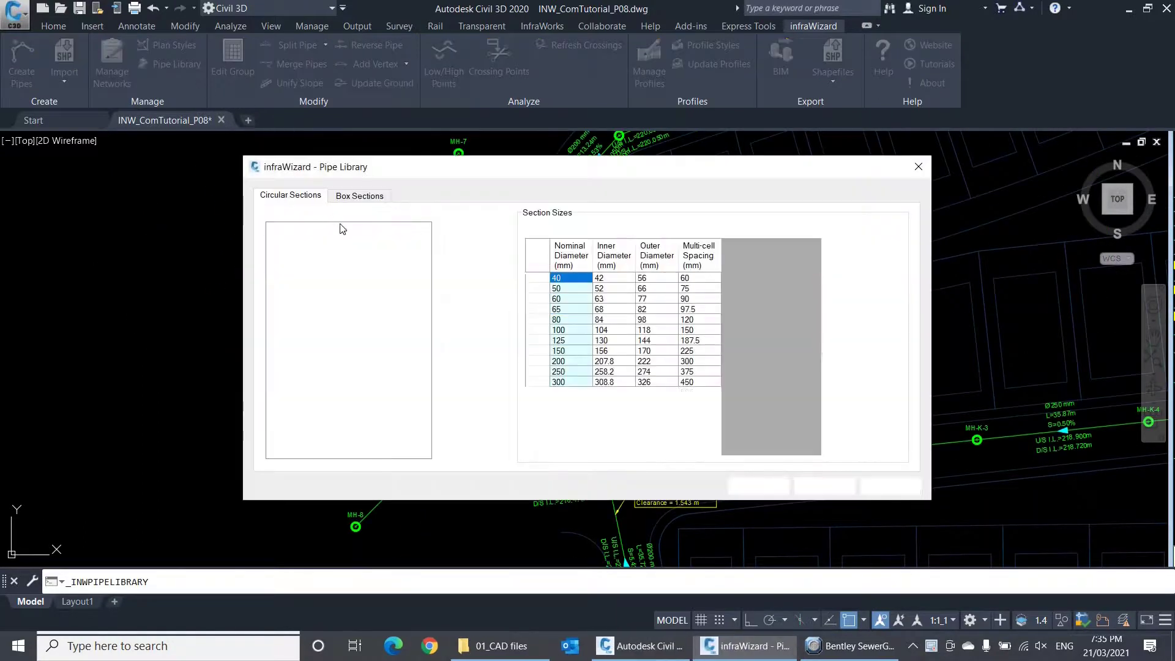
pyautogui.click(350, 197)
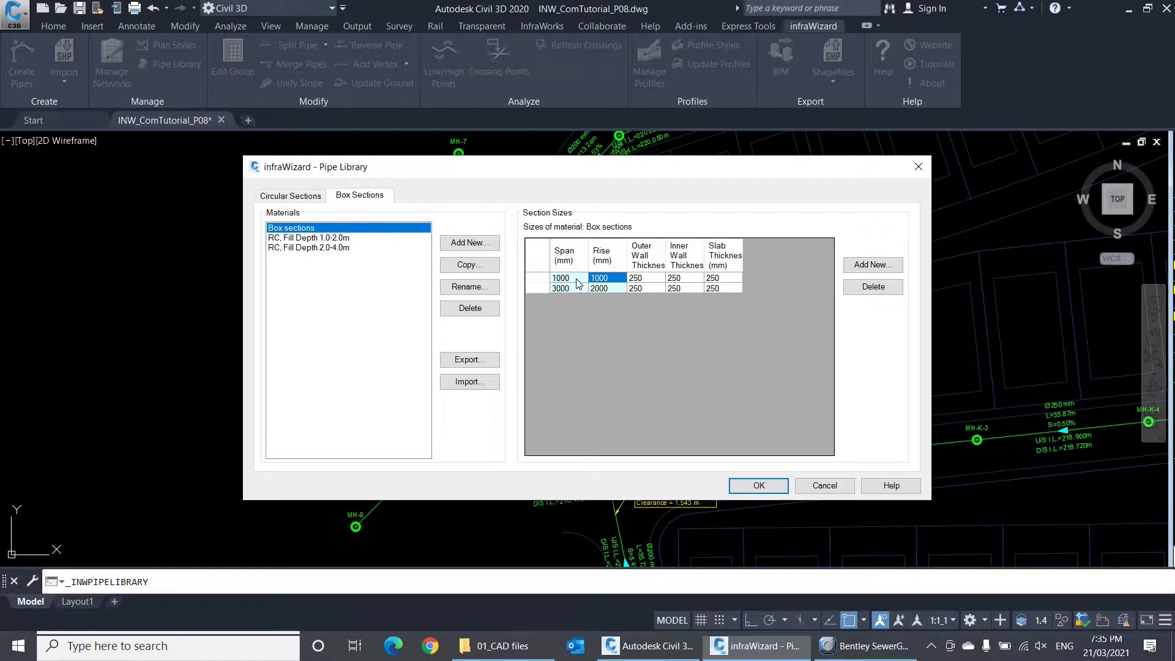
pyautogui.click(604, 279)
pyautogui.click(576, 289)
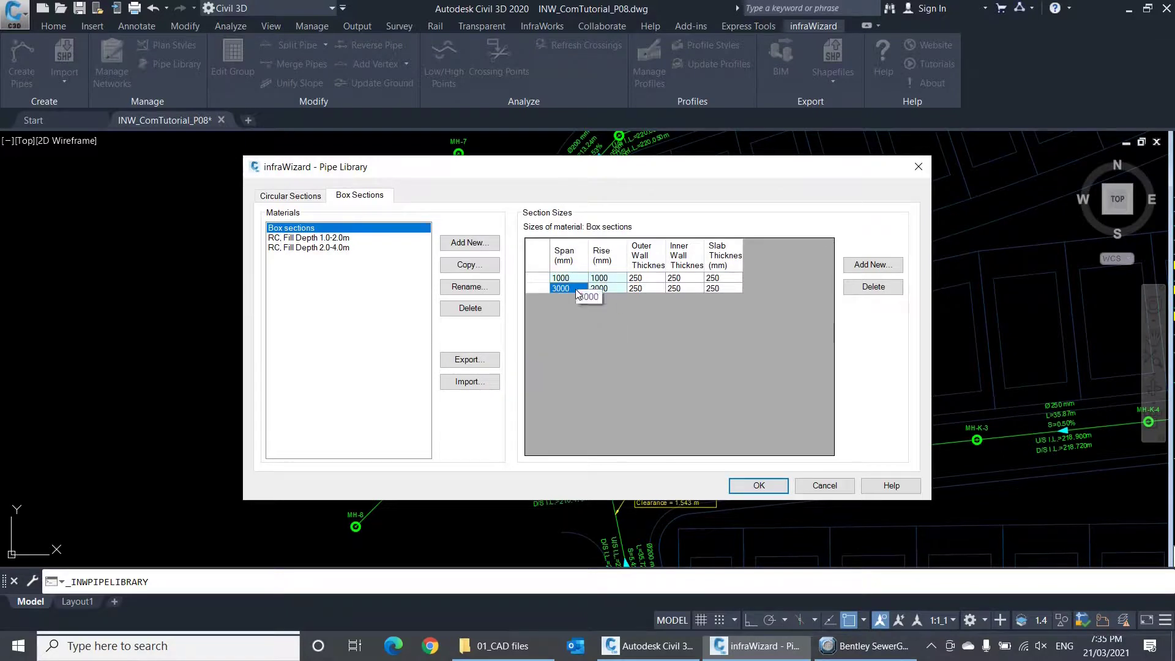
pyautogui.click(604, 288)
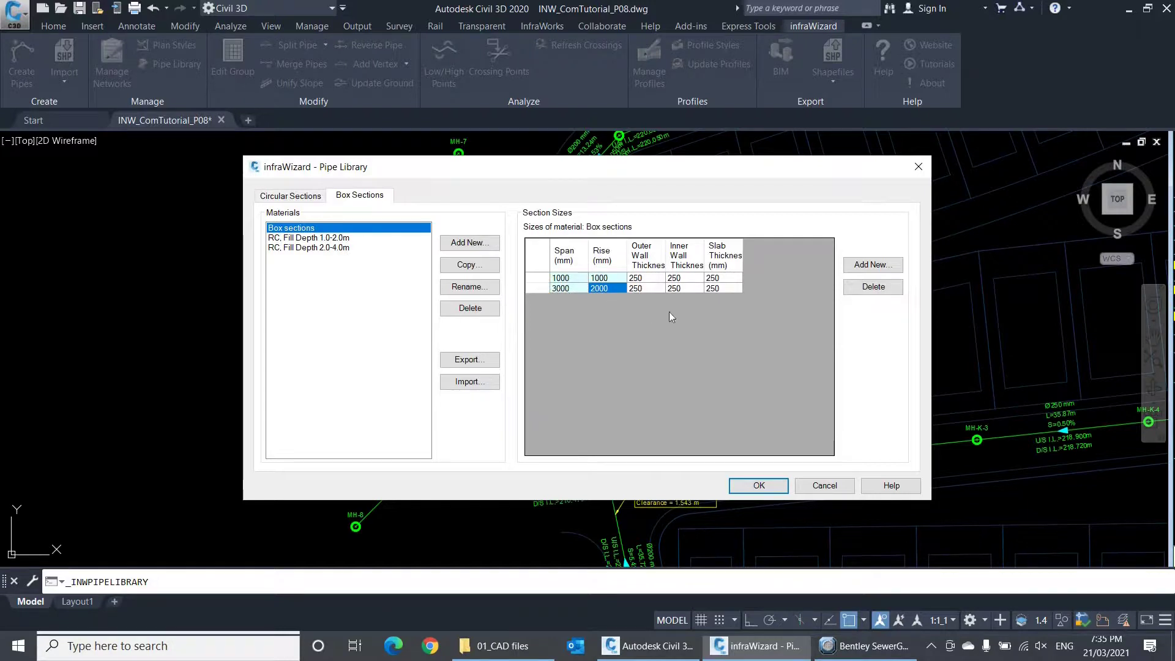
pyautogui.click(718, 289)
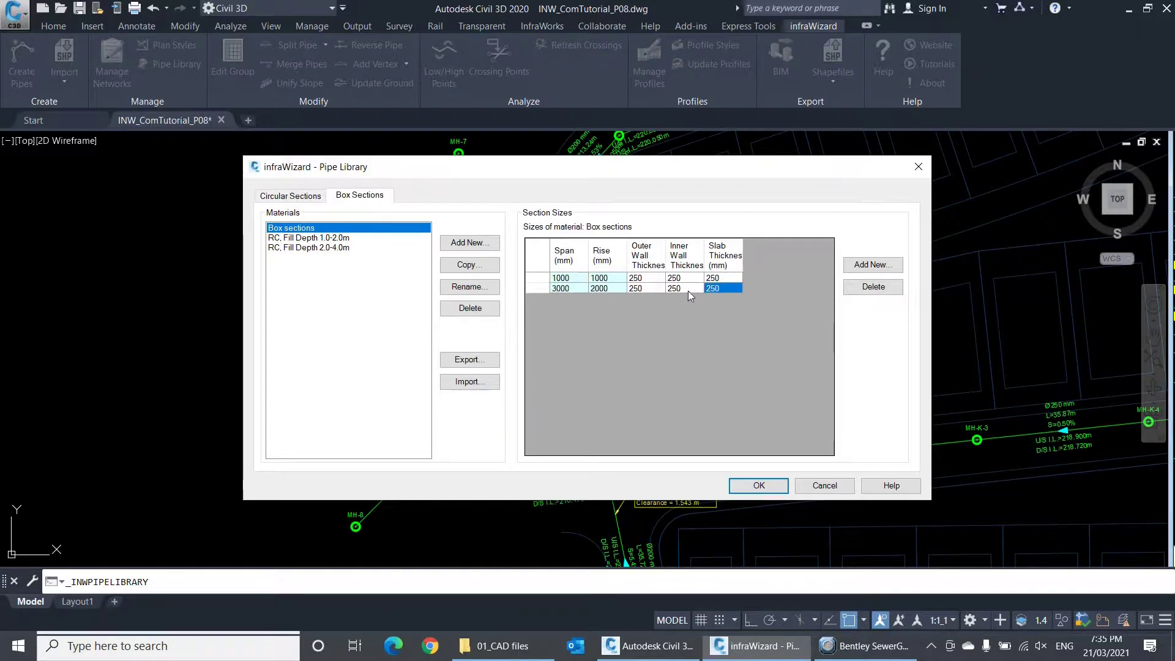
pyautogui.click(688, 290)
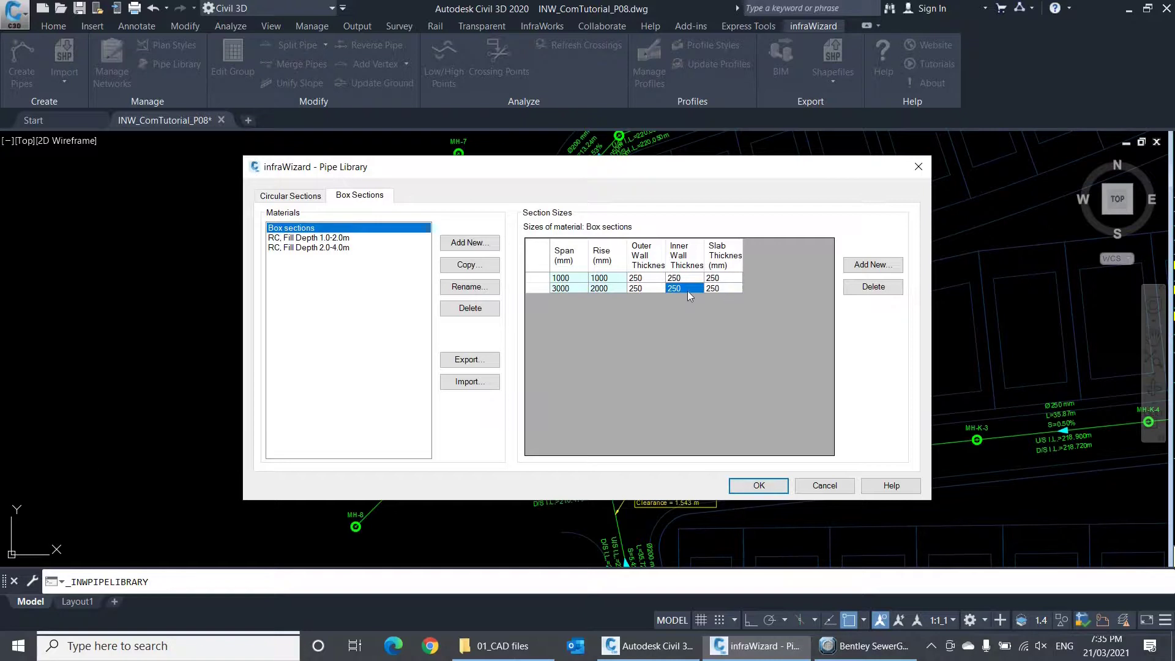
pyautogui.click(651, 287)
pyautogui.click(825, 489)
pyautogui.moveTo(525, 310); pyautogui.dragTo(517, 311, button='middle')
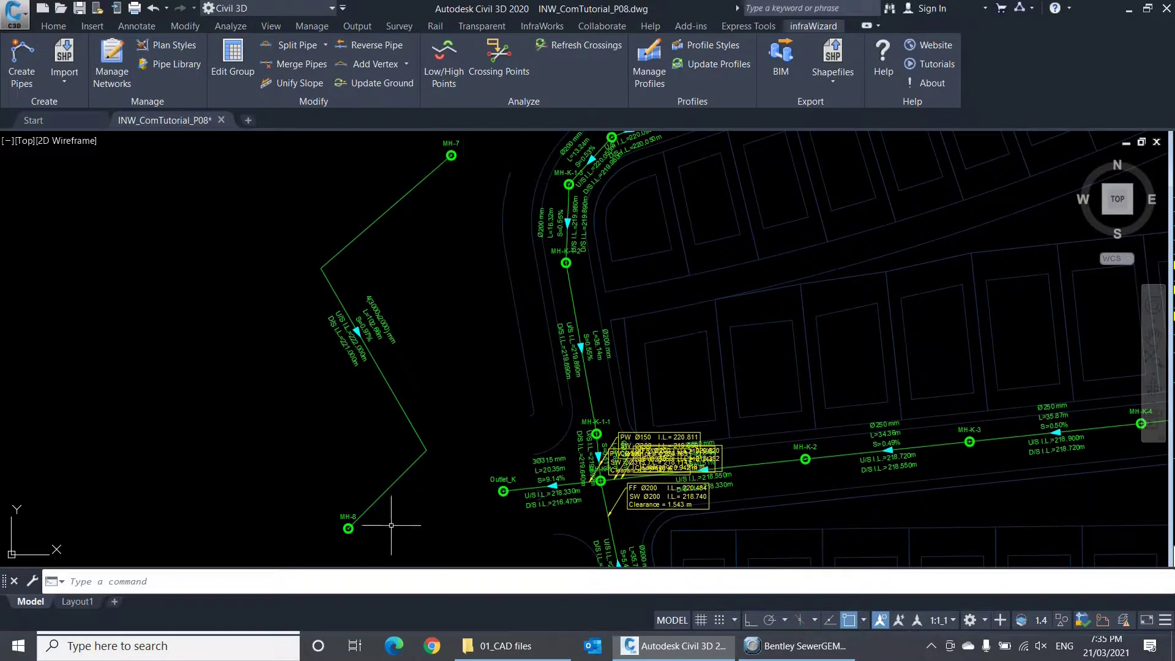
# - Change the node type of MH-7 at the upstream end of the box pipe to Dummy
pyautogui.doubleClick(451, 156)
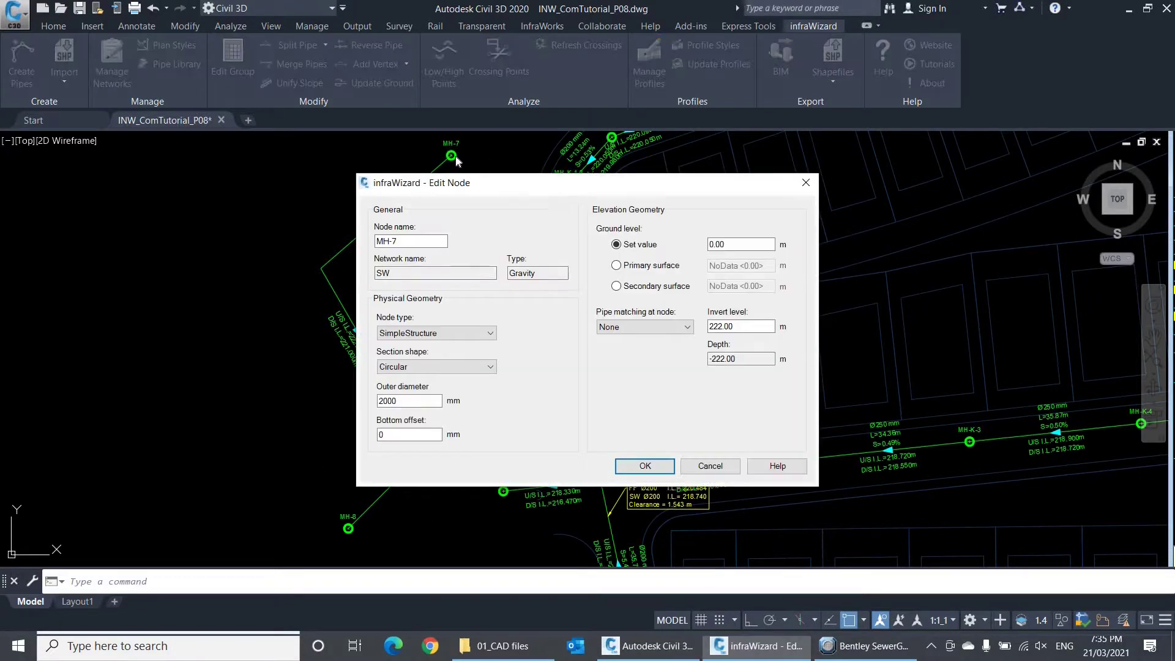
pyautogui.click(454, 330)
pyautogui.click(479, 349)
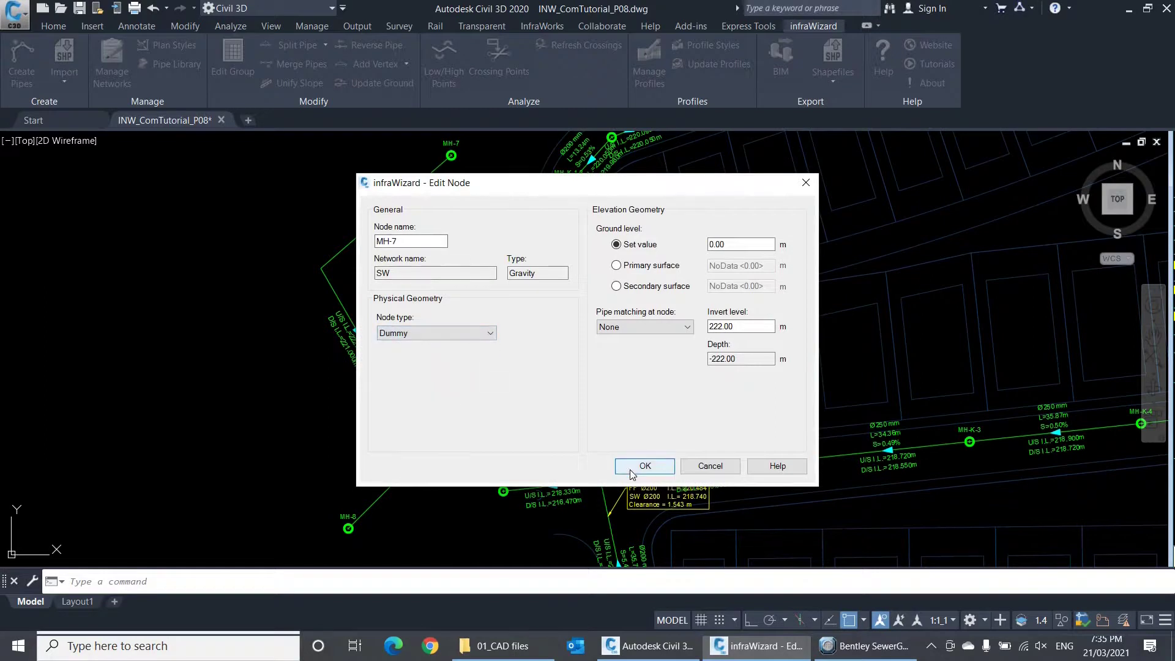
pyautogui.press('Return')
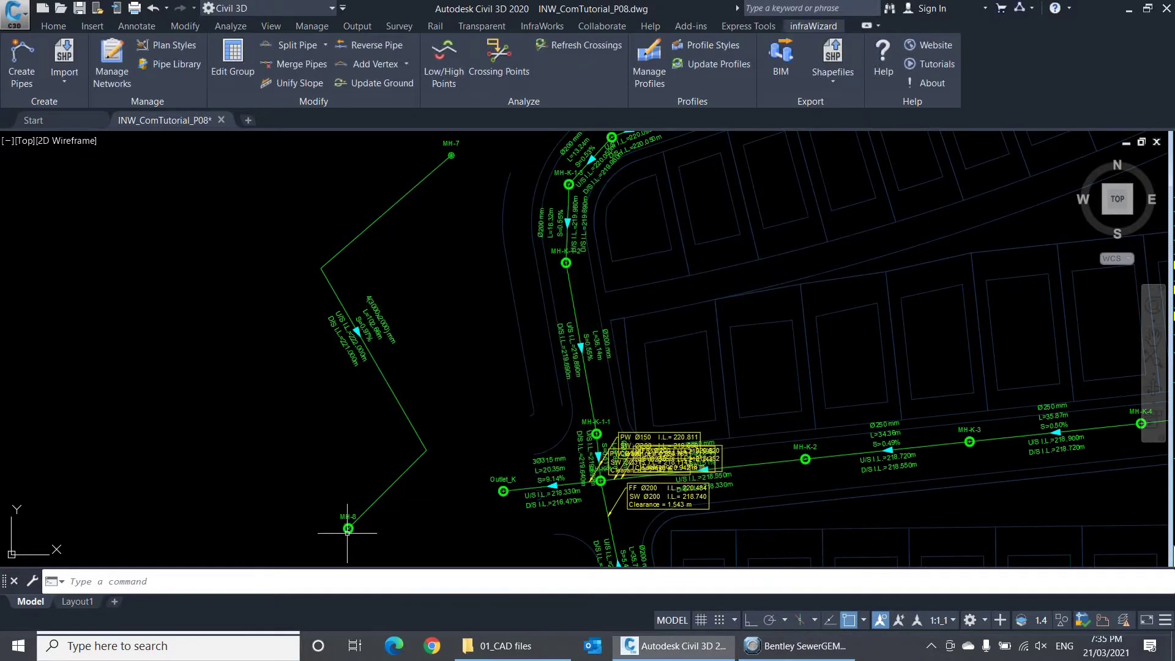
# - Change the node type of MH-8 at the downstream end of the box pipe to Dummy
pyautogui.doubleClick(349, 528)
pyautogui.click(461, 336)
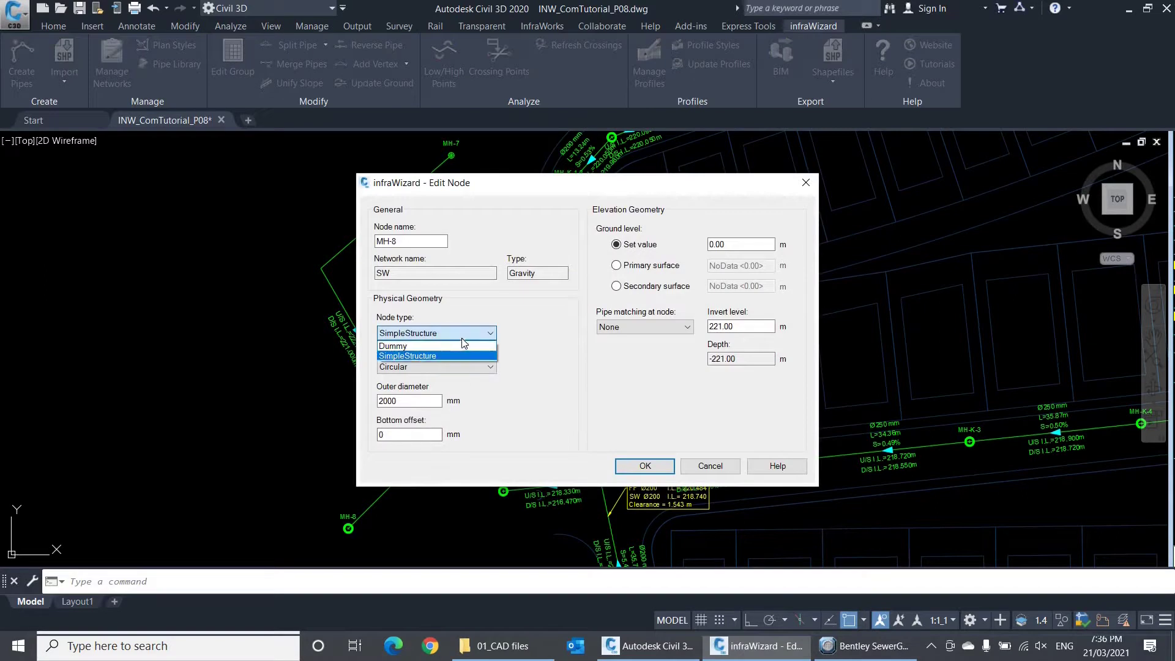
pyautogui.click(461, 346)
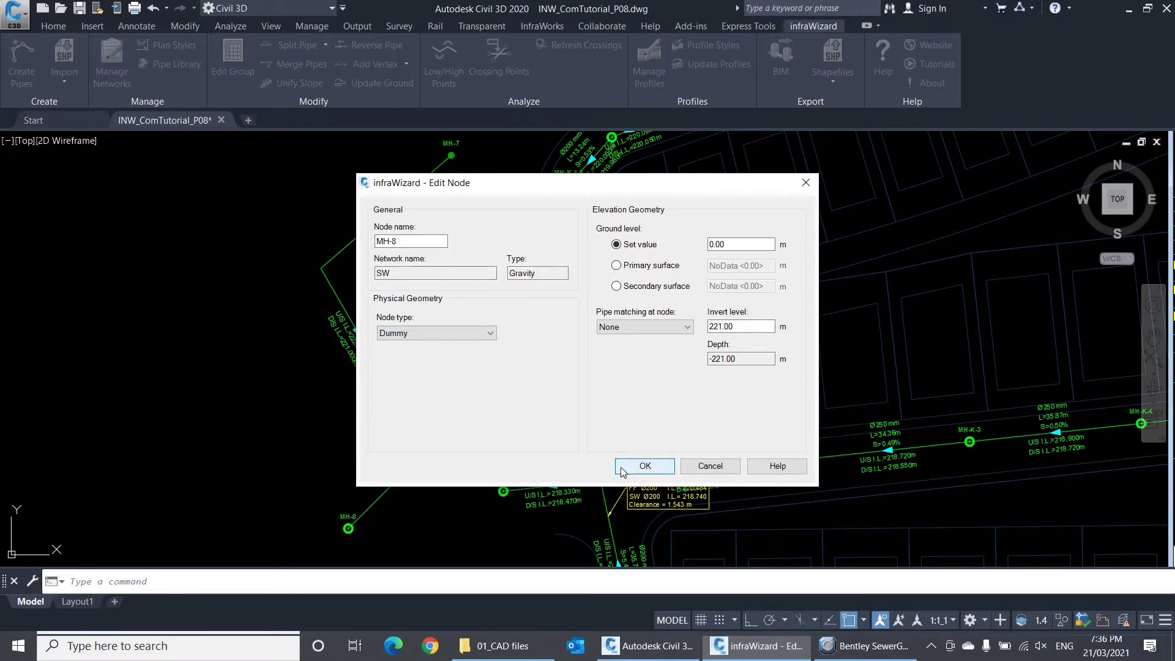
pyautogui.click(640, 467)
# - Export the whole SW network as a 3D BIM model without pipes or nodes data files
pyautogui.click(769, 64)
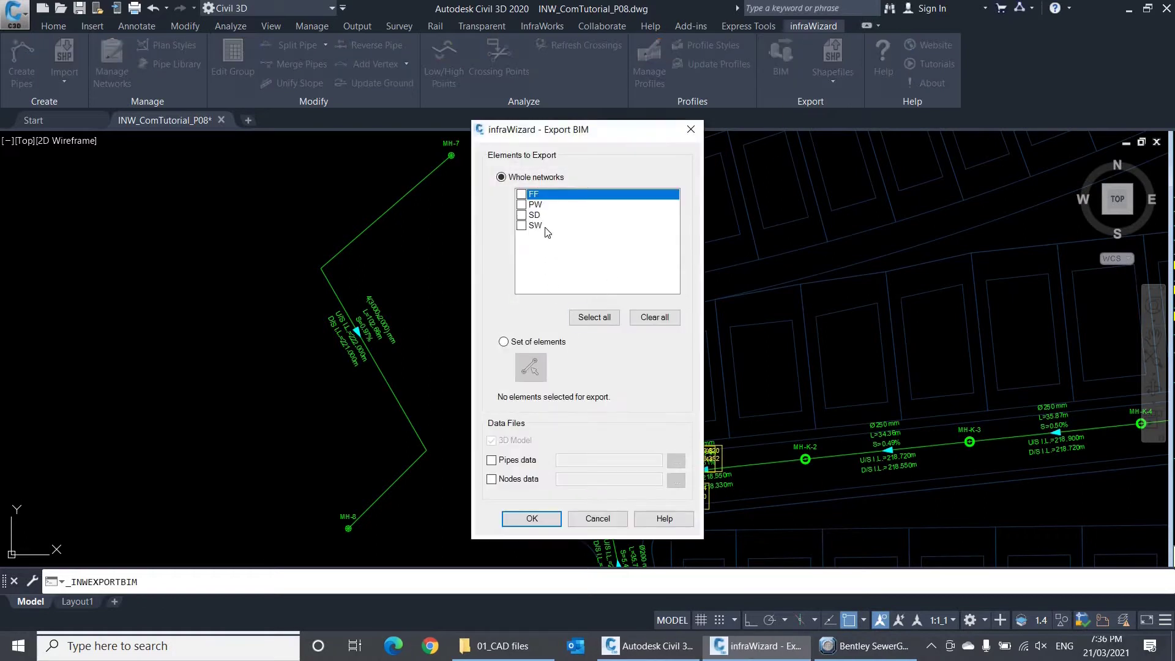
pyautogui.click(548, 226)
pyautogui.click(532, 519)
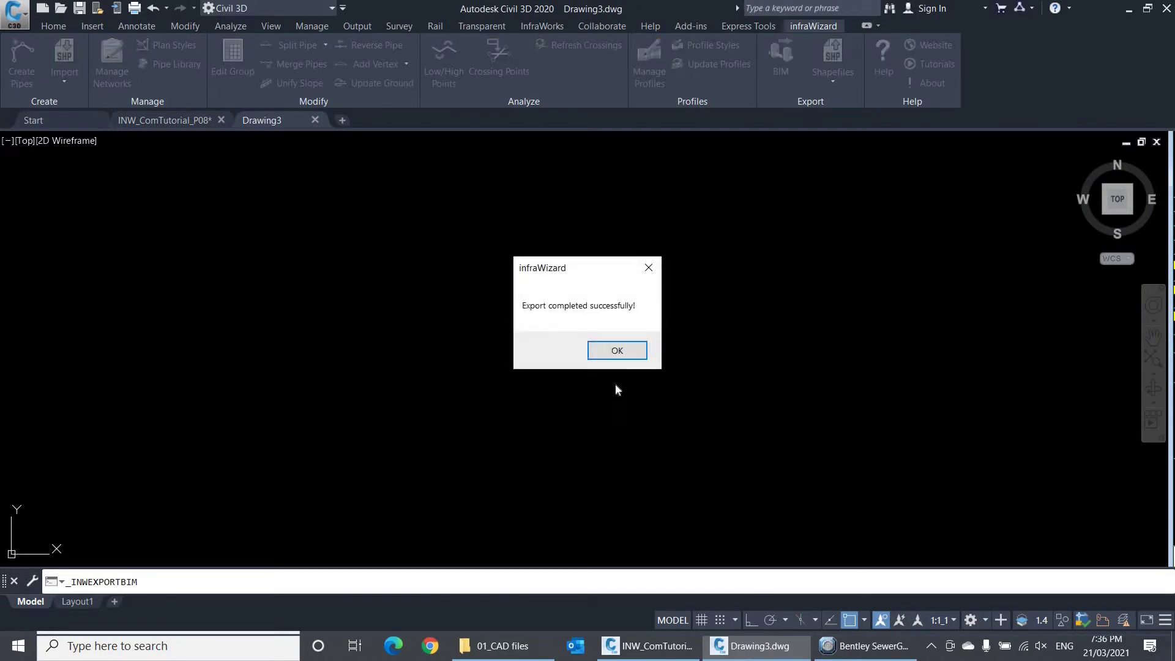
pyautogui.click(625, 355)
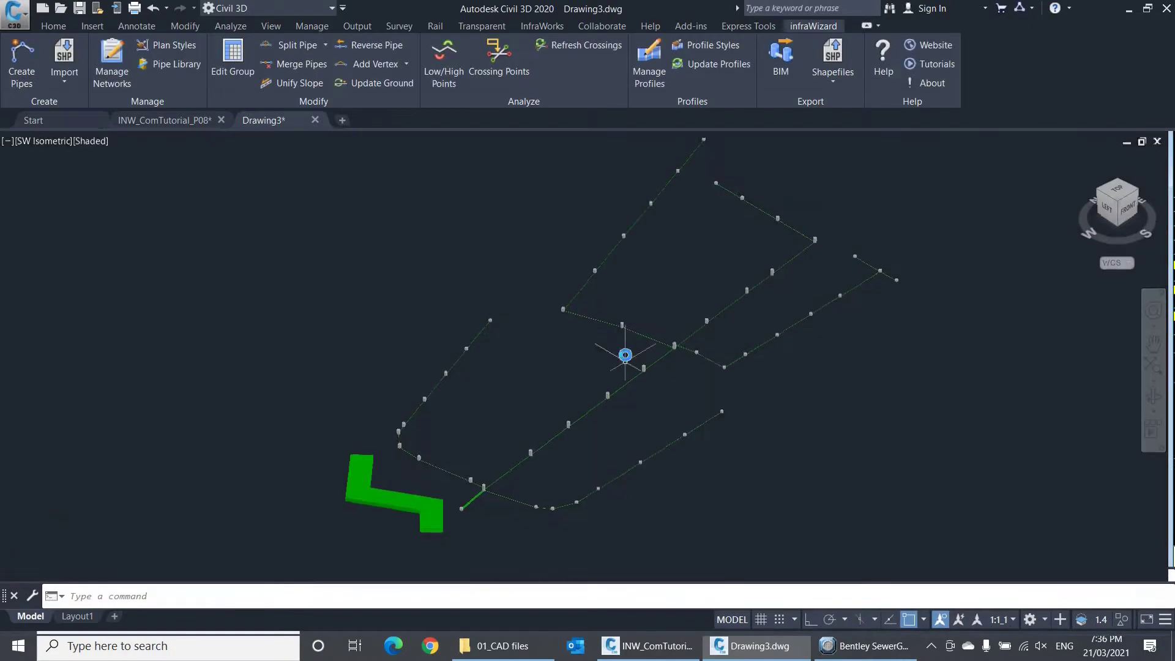
# - Delete the cylindrical structure at the free outlet end of the multi-barrel pipe in the exported 3D model
pyautogui.moveTo(520, 443); pyautogui.dragTo(551, 398, button='middle')
pyautogui.scroll(3, 539, 422)
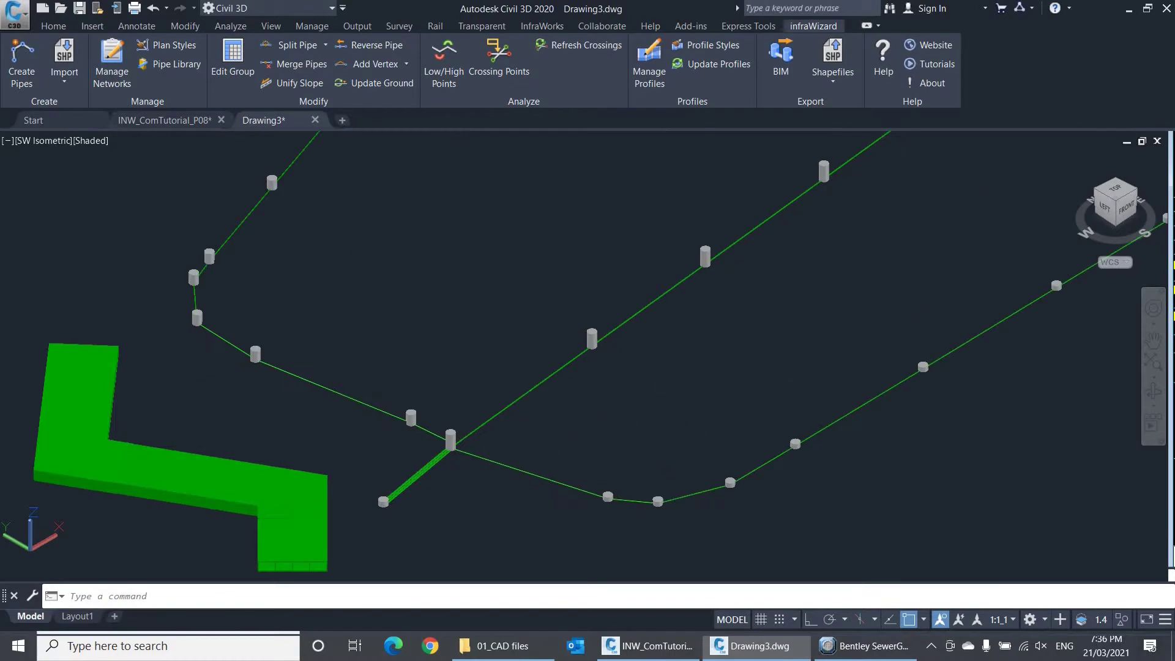
pyautogui.moveTo(475, 477); pyautogui.dragTo(523, 428, button='middle')
pyautogui.scroll(5, 444, 456)
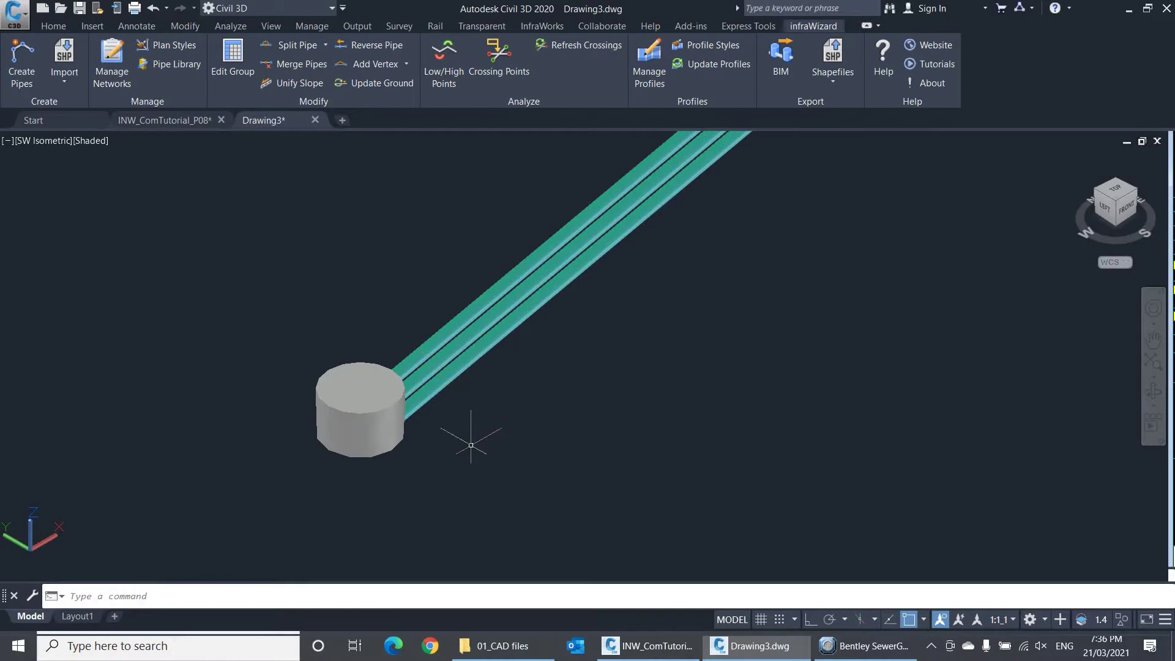
pyautogui.scroll(2, 412, 465)
pyautogui.click(378, 432)
pyautogui.press('Delete')
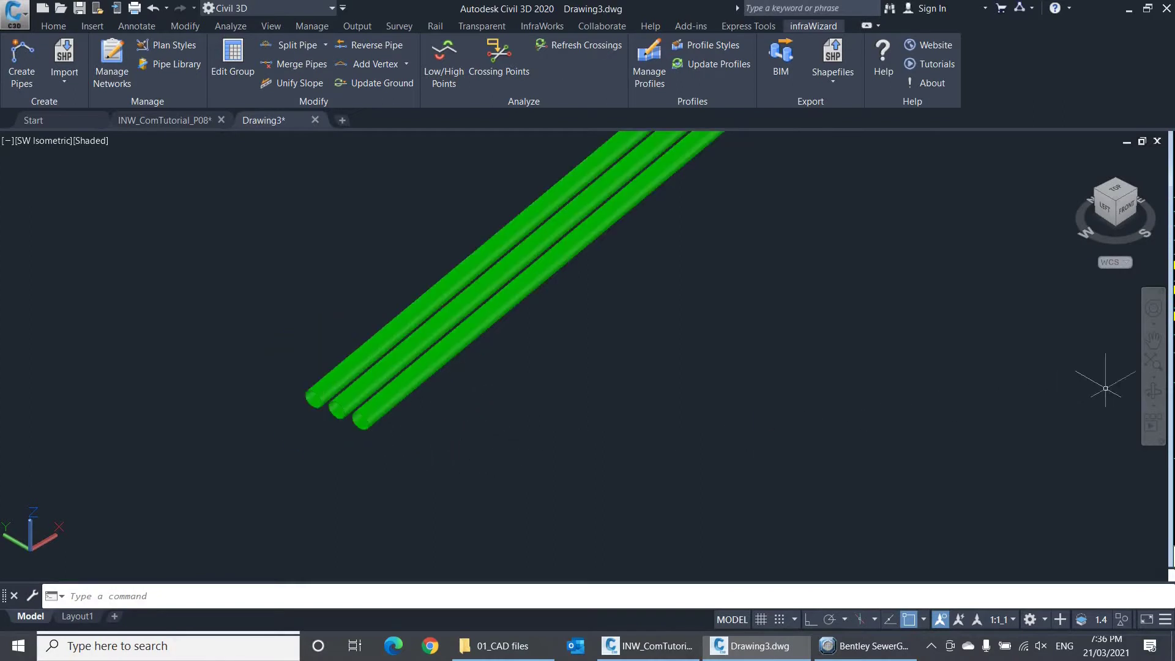
# - Orbit the 3D model to examine the exposed multi-barrel pipe ends and the open end of the multi-cell box section
pyautogui.click(1152, 392)
pyautogui.moveTo(433, 411)
pyautogui.mouseDown()
pyautogui.moveTo(451, 396)
pyautogui.moveTo(452, 407)
pyautogui.mouseUp()
pyautogui.scroll(-5, 391, 420)
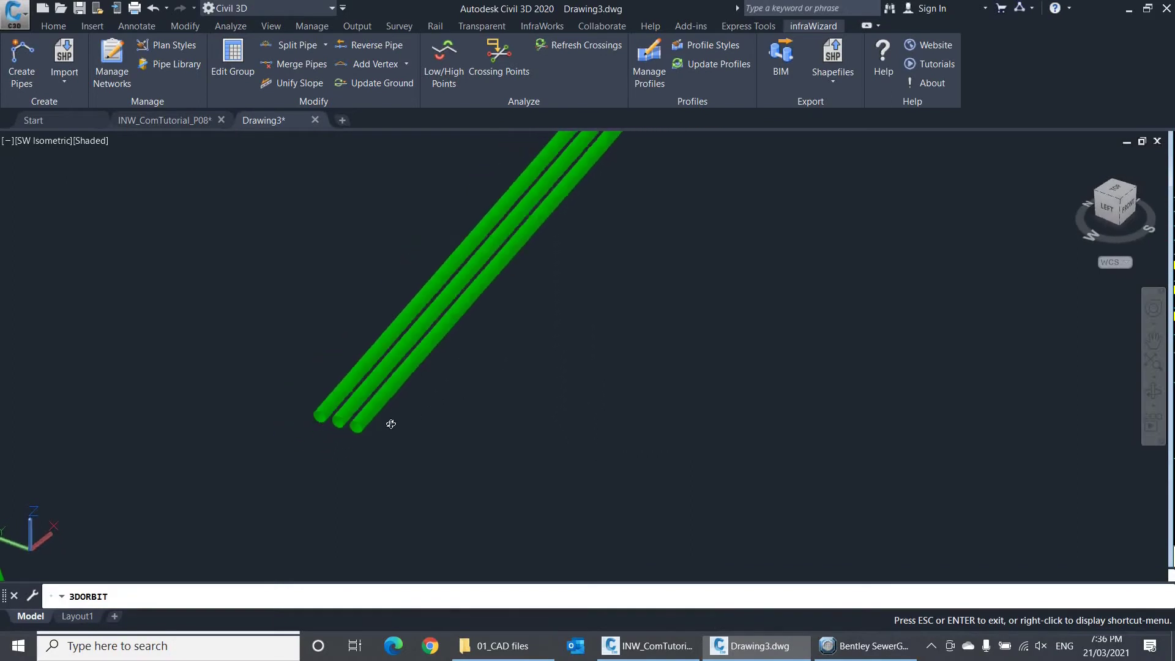
pyautogui.scroll(-2, 330, 449)
pyautogui.scroll(8, 223, 549)
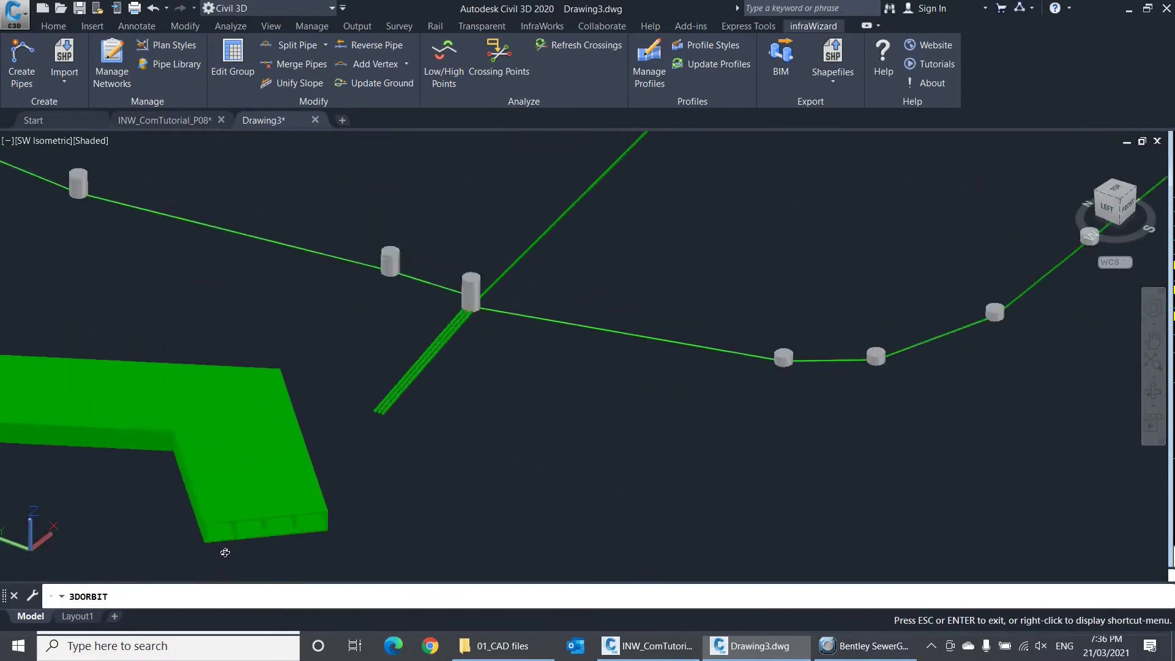
pyautogui.moveTo(210, 544); pyautogui.dragTo(282, 504)
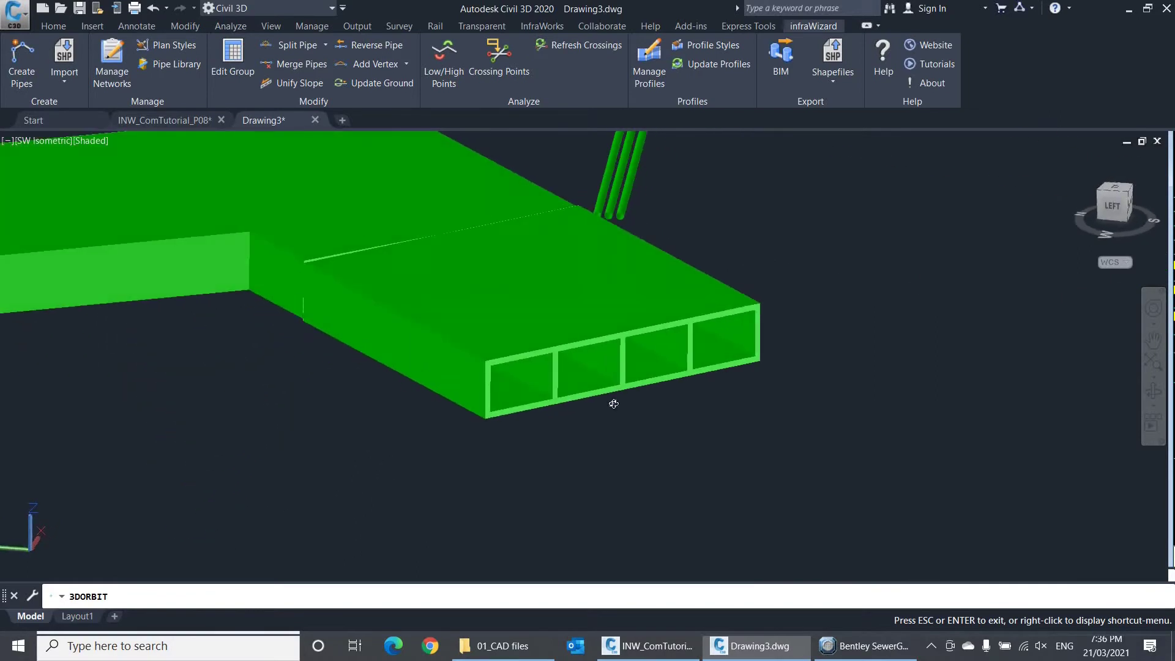